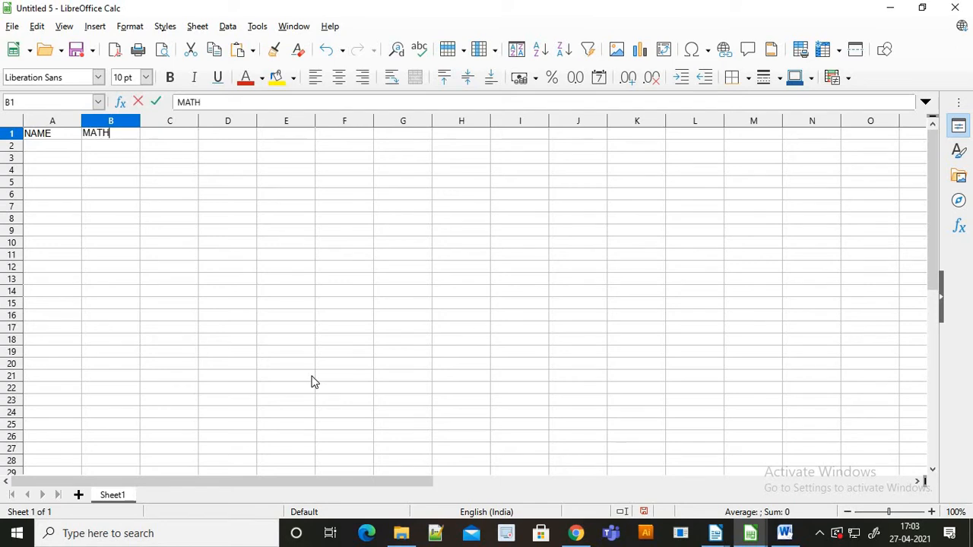
Add the column headings PHYSICS, CHEMISTRY and BIOLOGY in cells C1 to E1, after MATH
key("Tab")
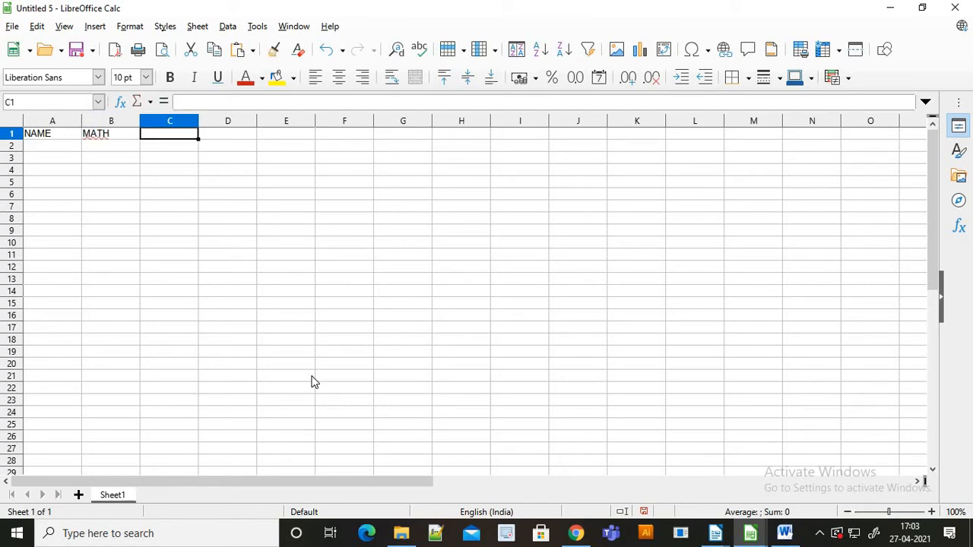
type("PHY")
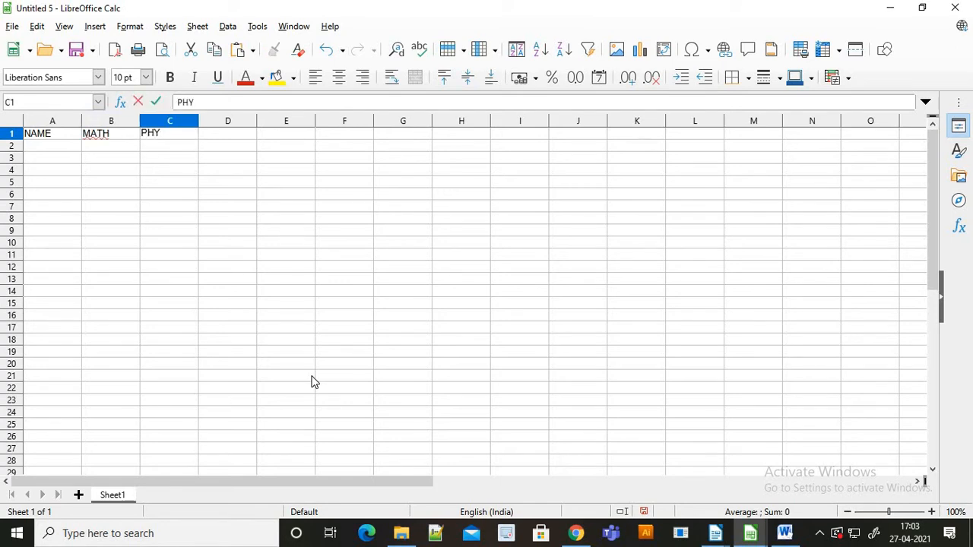
type("SICS")
key("Tab")
type("CHE")
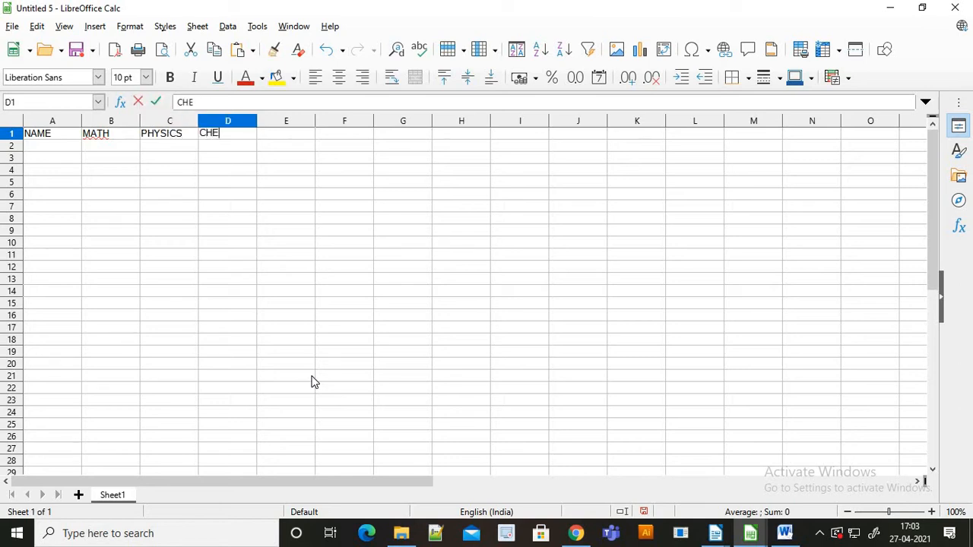
type("MISTRY")
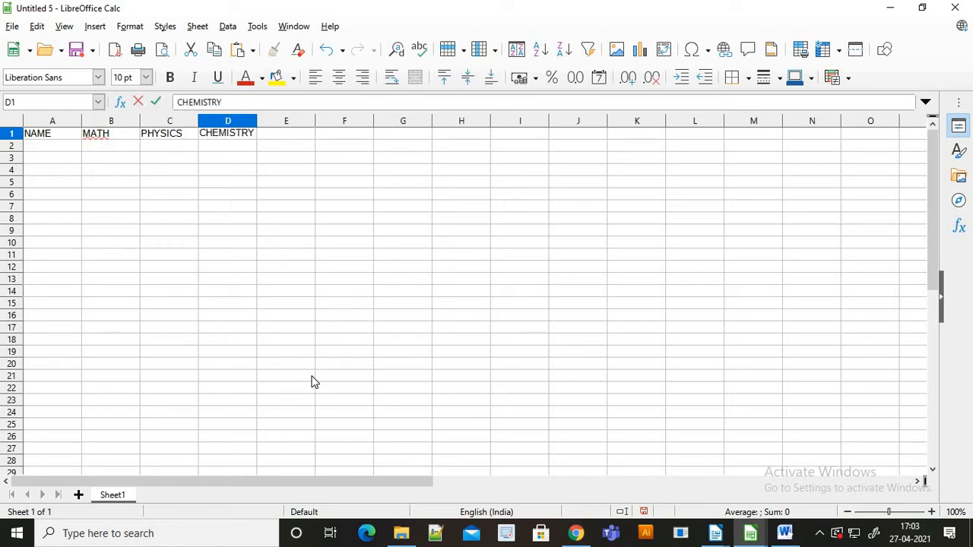
key("Tab")
type("BIOLOG")
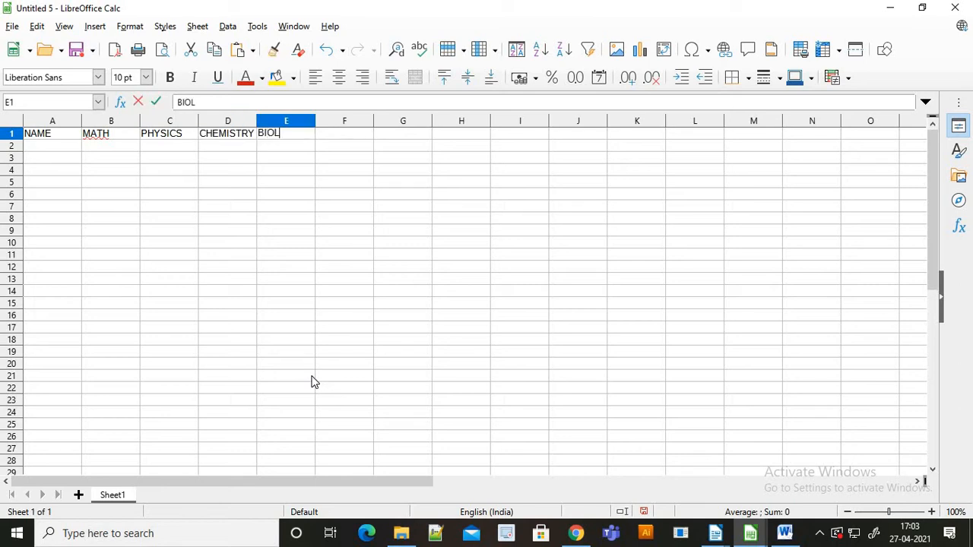
key("Tab")
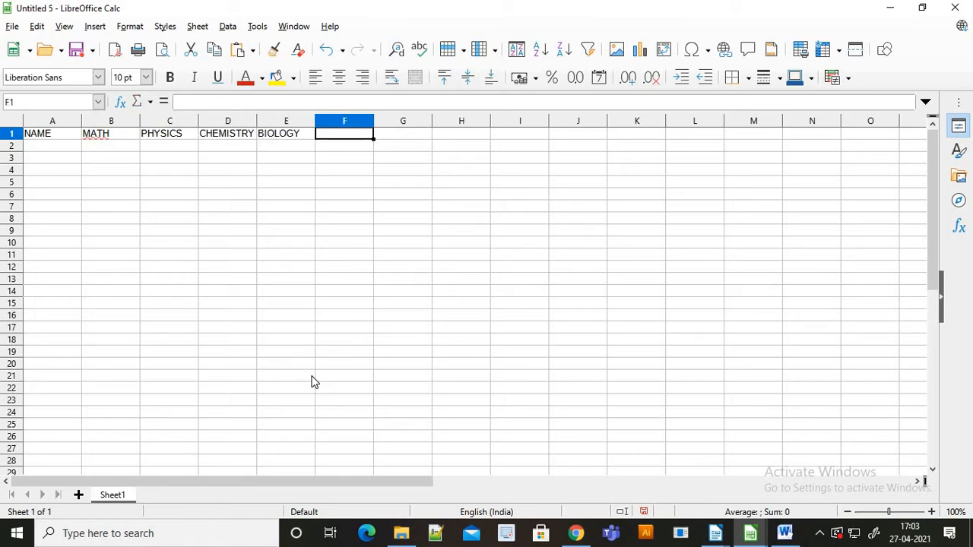
Add the headings TOTAL in F1 and PERCENTAGE in G1, and fit column G's width to its content
type("TOTAL")
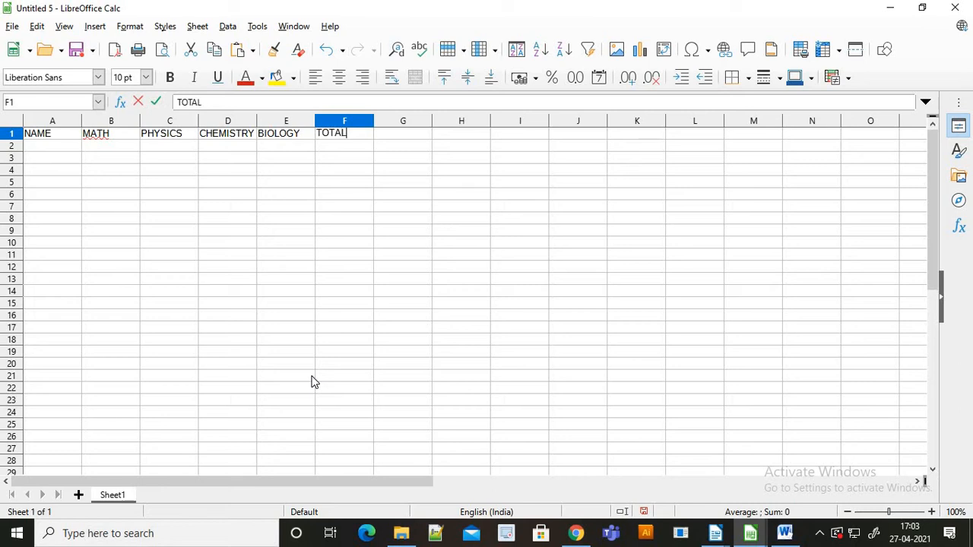
key("Tab")
type("PERCENT")
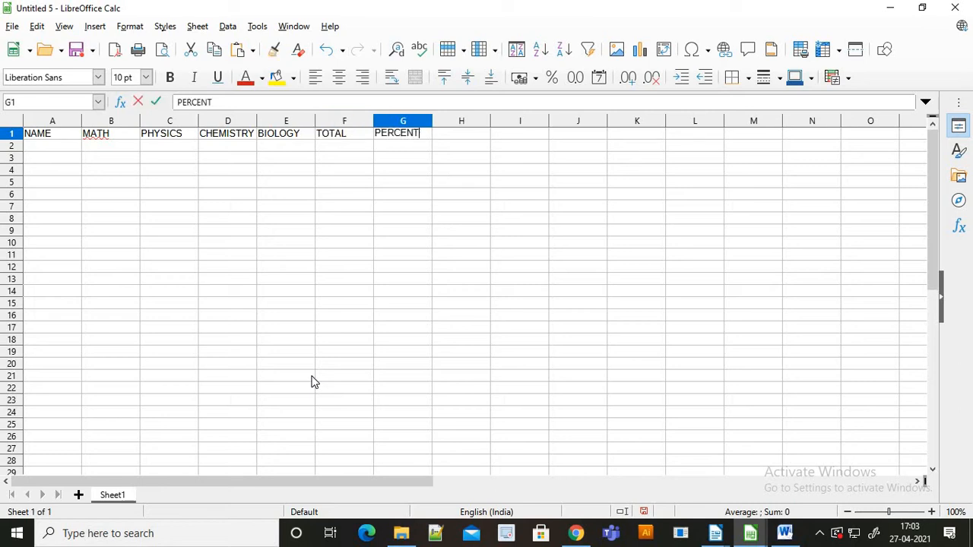
type("AGE")
key("Return")
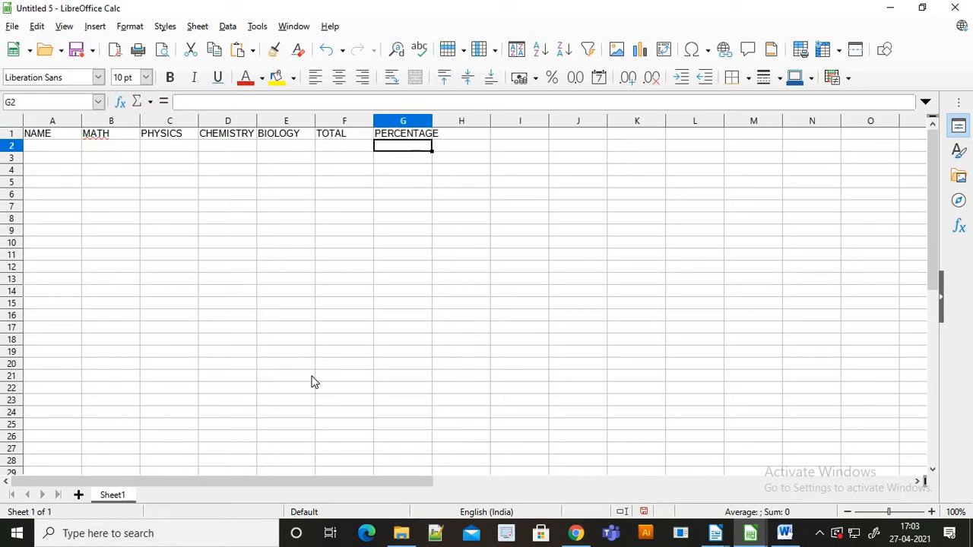
double_click(432, 122)
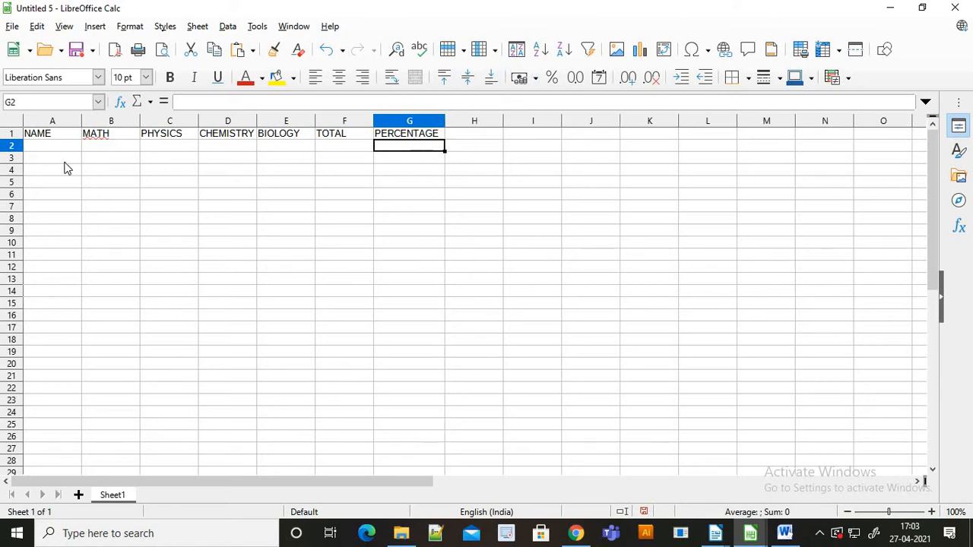
Enter the names of the first five students in cells A2 to A6 under NAME
left_click(43, 147)
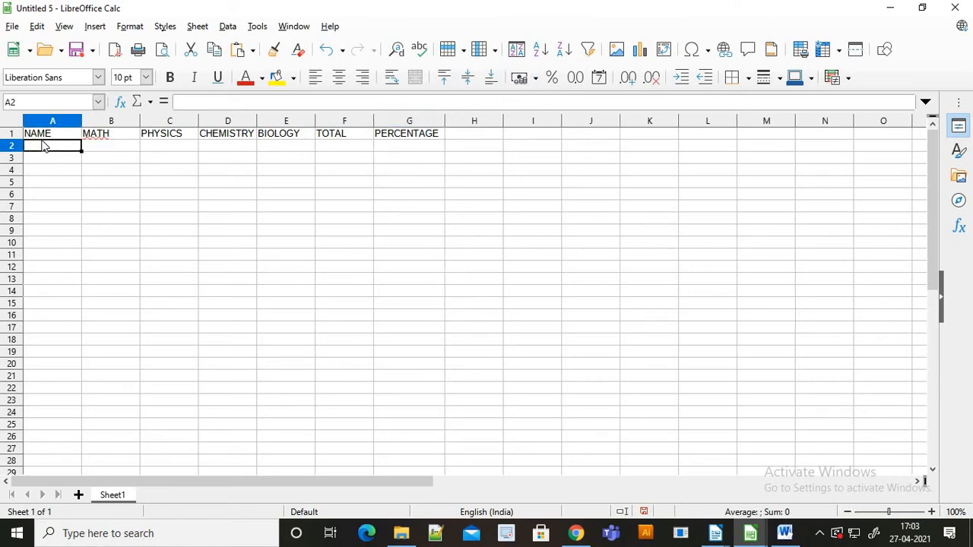
type("ABBAS")
key("Return")
type("A")
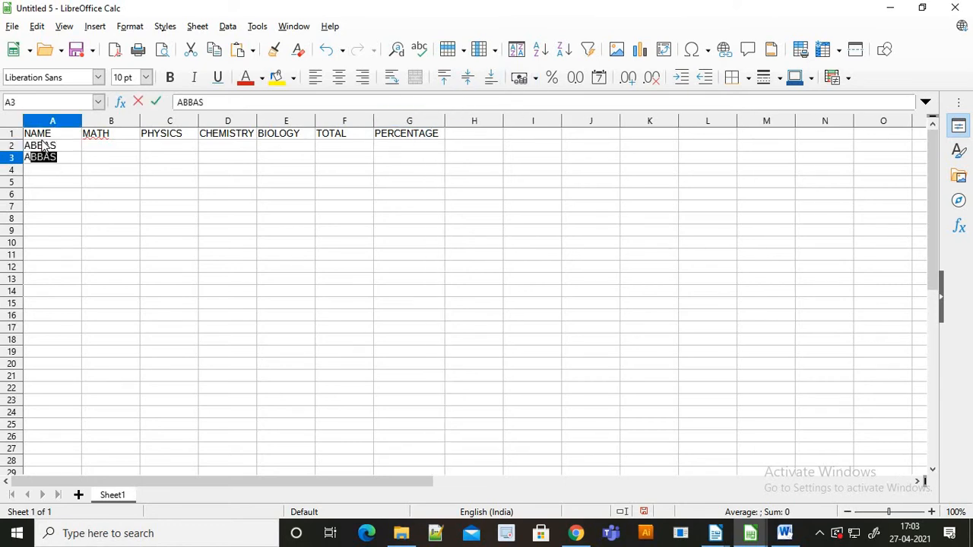
type("LI")
key("Return")
type("YASEEN")
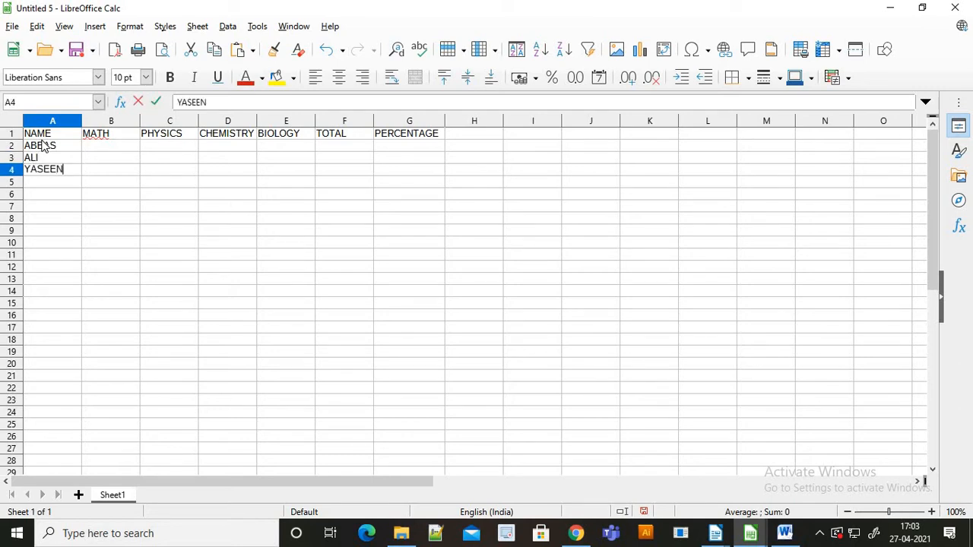
key("Return")
type("RAM")
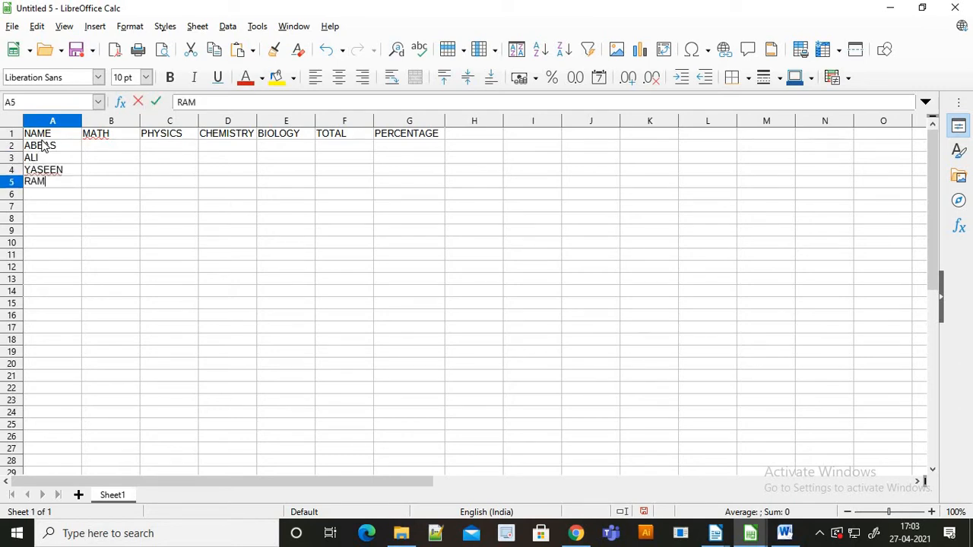
key("Return")
type("RAH")
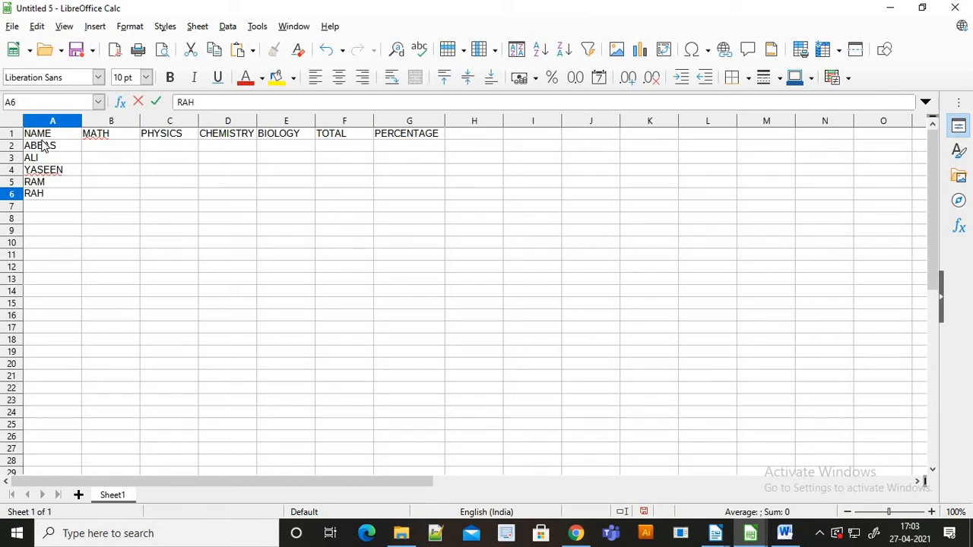
type("IM")
key("Return")
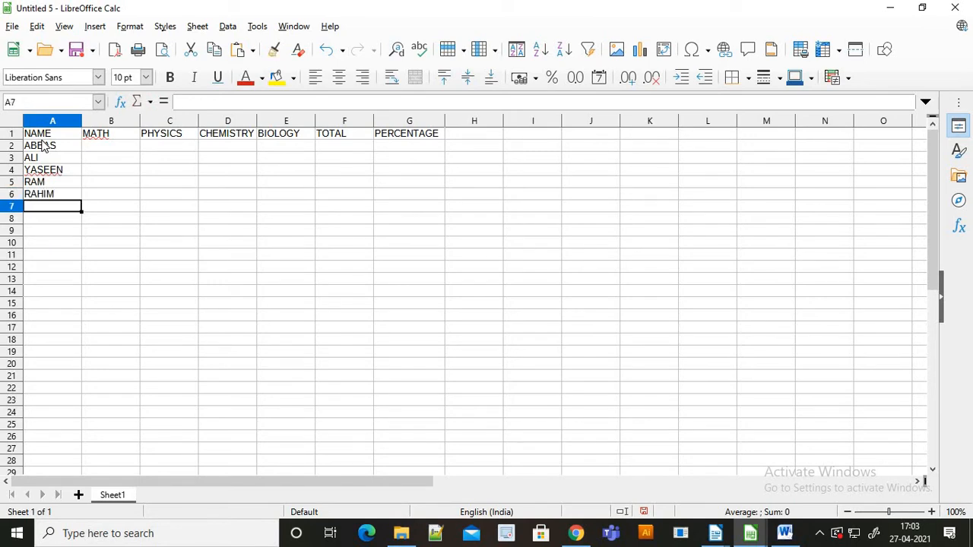
Enter the names of five more students in cells A7 to A11 of the NAME column
type("JOHN")
key("Return")
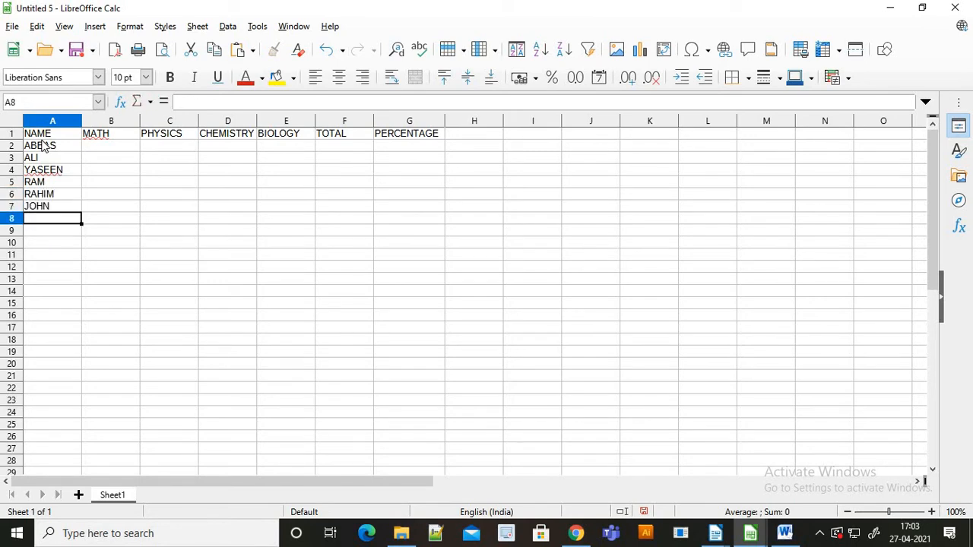
type("RAHUL")
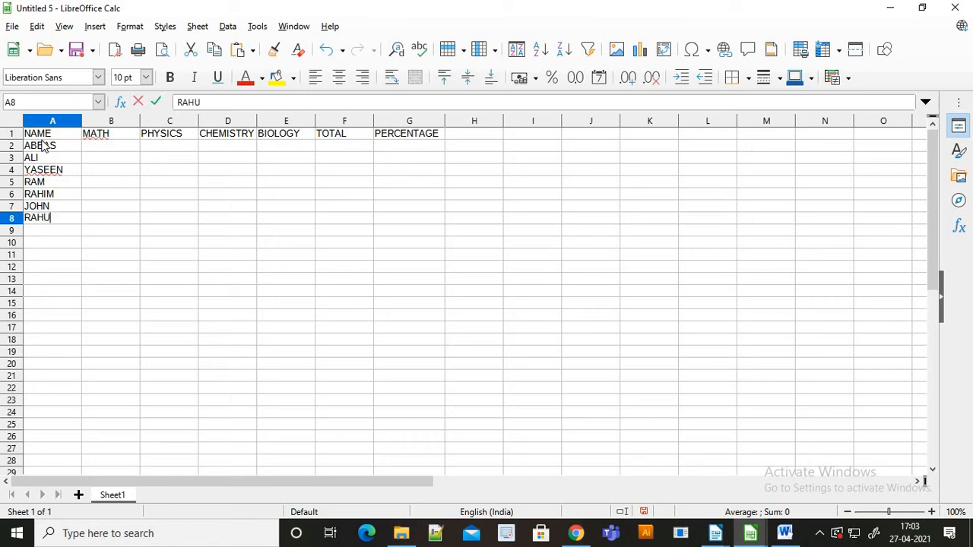
key("Return")
type("AKASH")
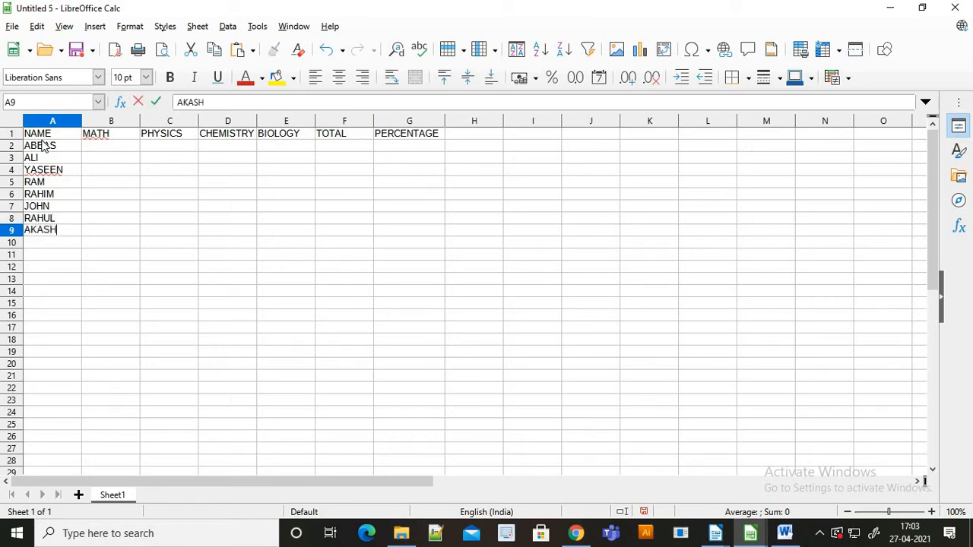
key("Return")
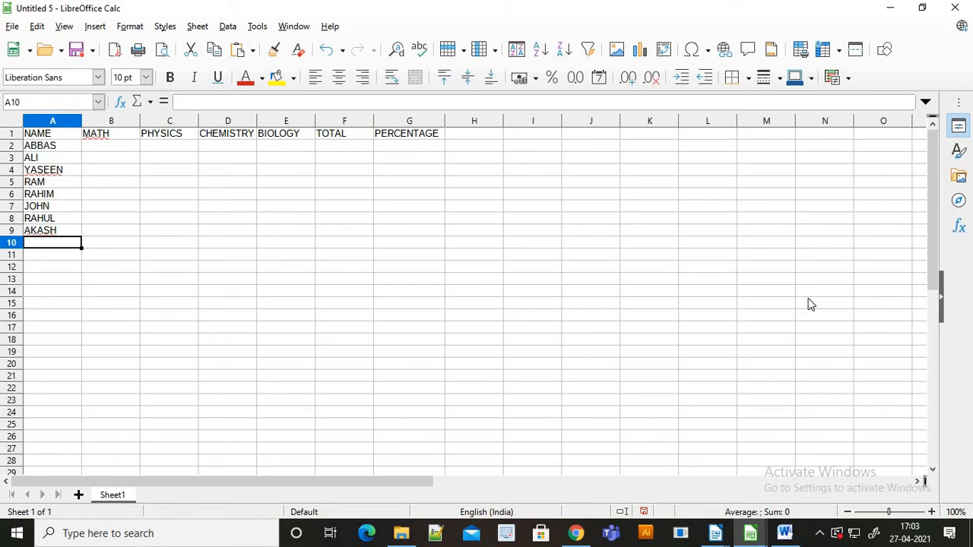
type("SAFA")
key("Return")
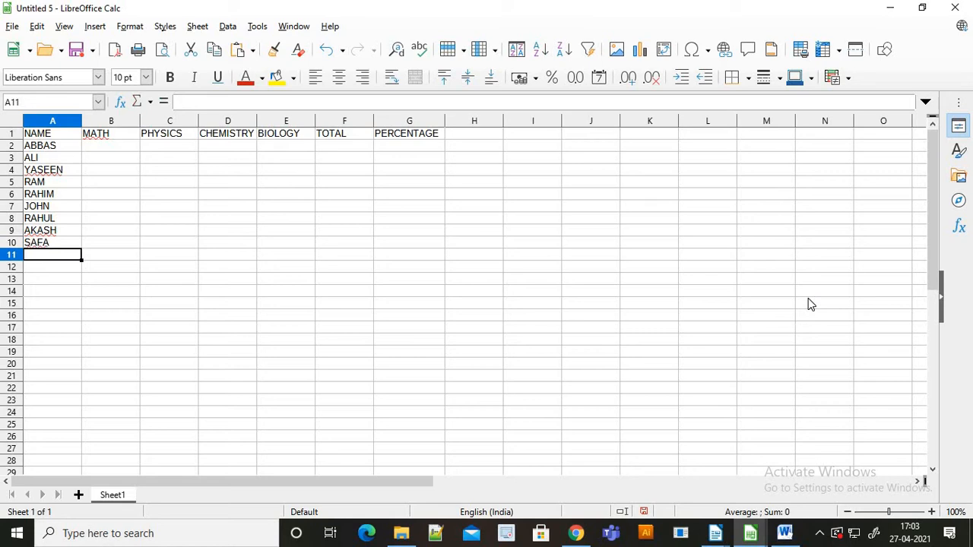
type("RUKHSA")
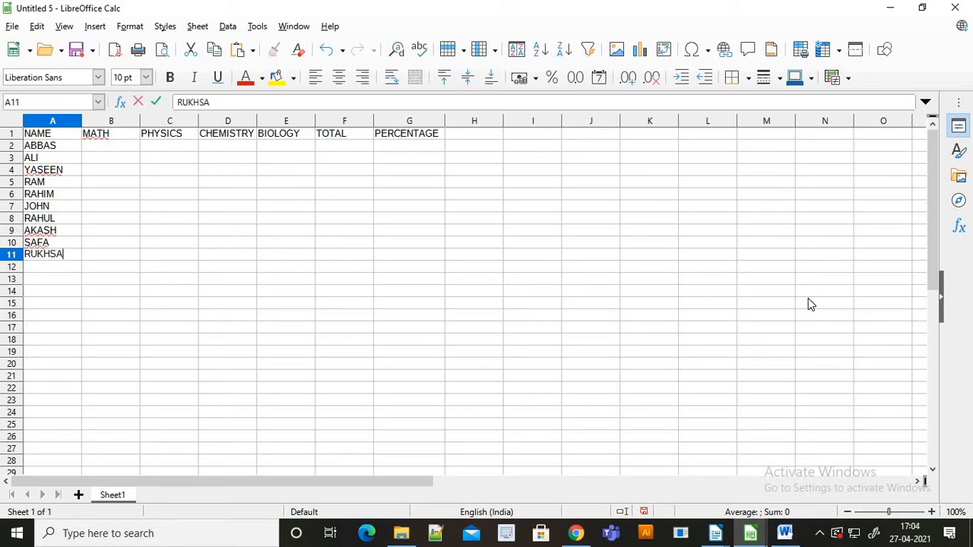
type("R")
key("Return")
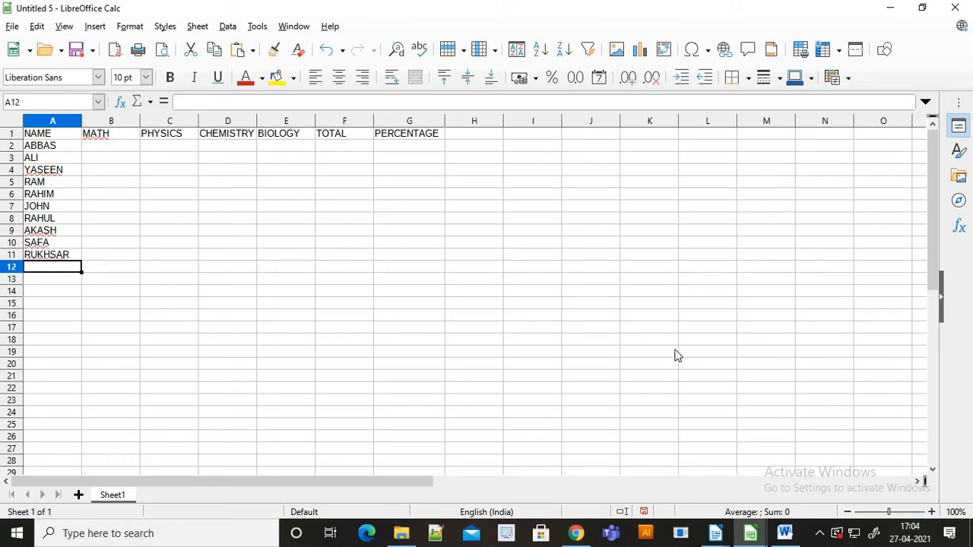
Enter the MATH marks 80, 60, 75, 35 and 45 in cells B2 to B6
left_click(110, 149)
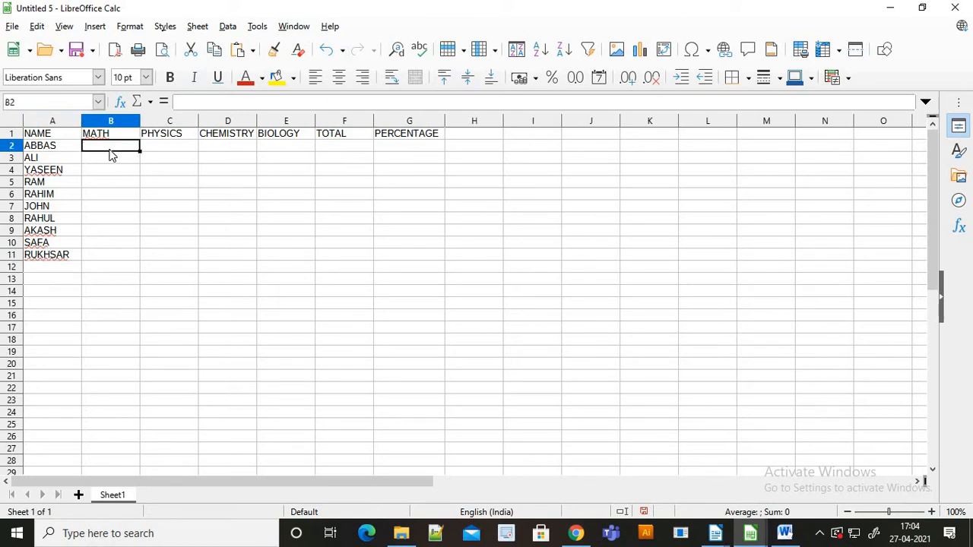
type("80")
key("Return")
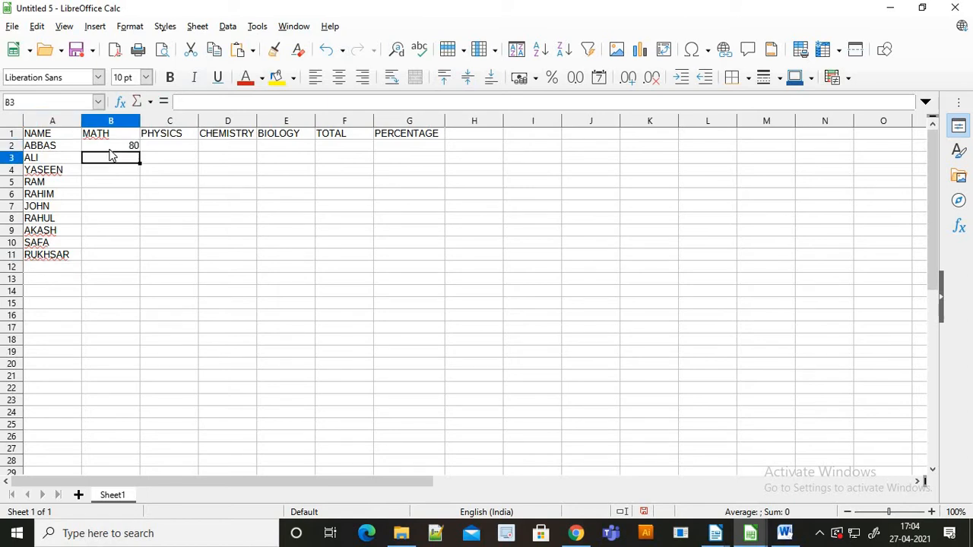
type("60")
key("Return")
type("75")
key("Return")
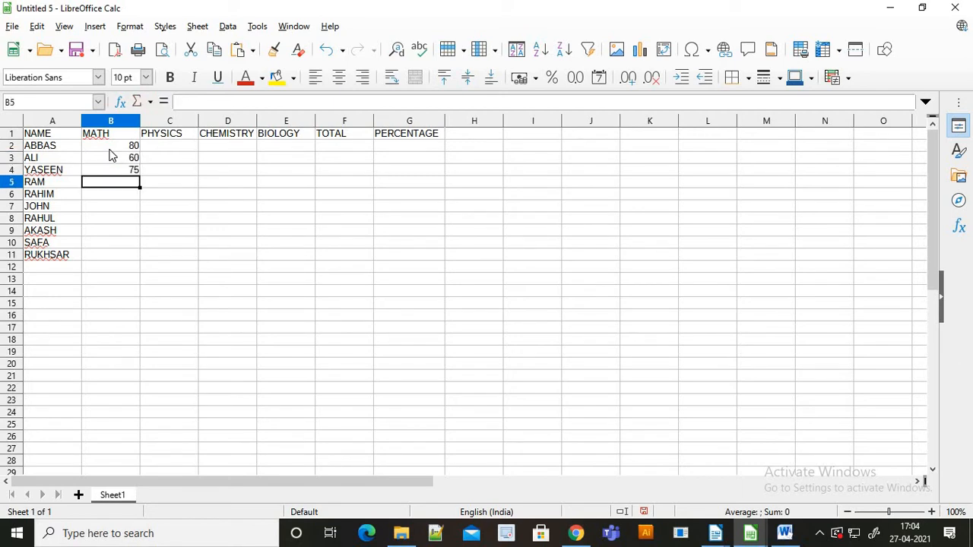
type("35")
key("Return")
type("45")
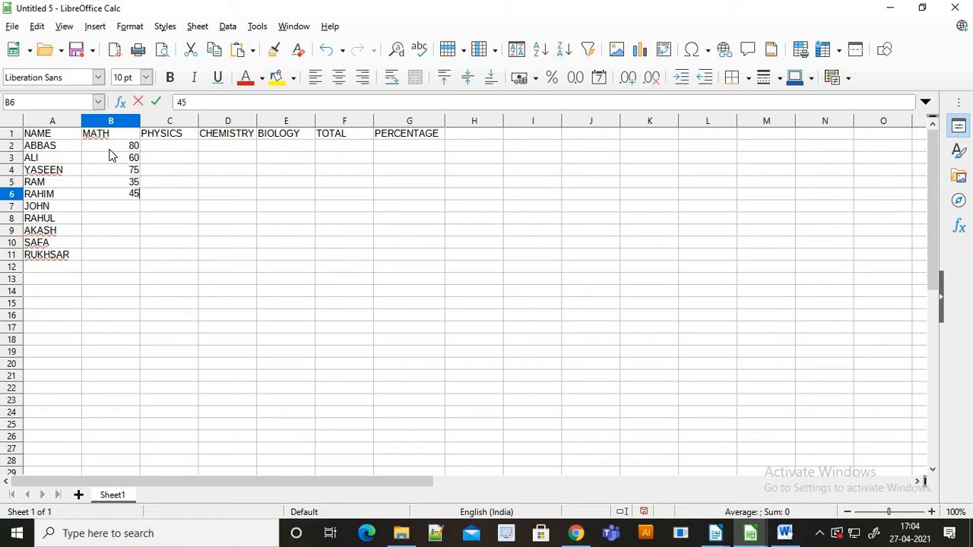
key("Return")
Enter the MATH marks 62, 88, 97 and 36 in cells B7 to B10
type("62")
key("Return")
type("8")
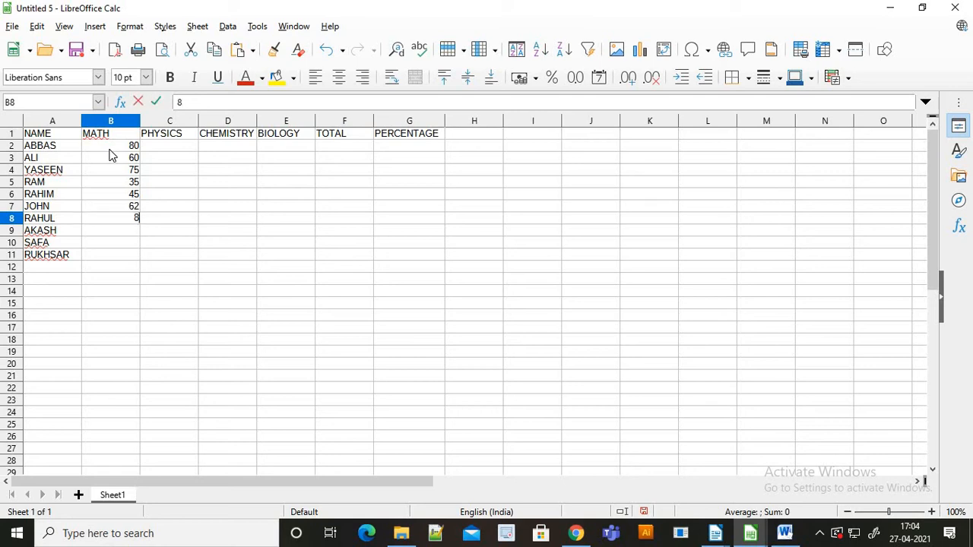
type("8")
key("Return")
type("97")
key("Return")
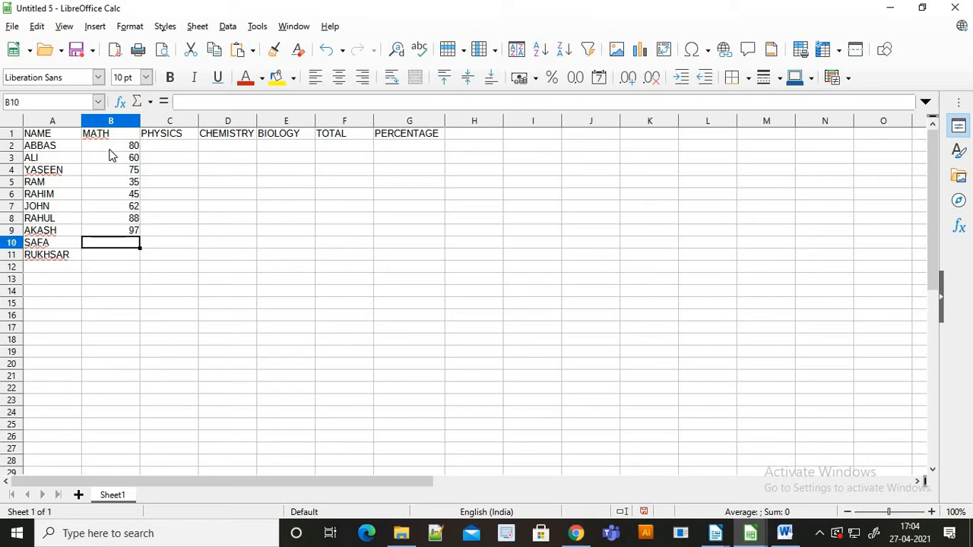
type("36")
key("Up")
key("Up")
key("Up")
key("Up")
key("Up")
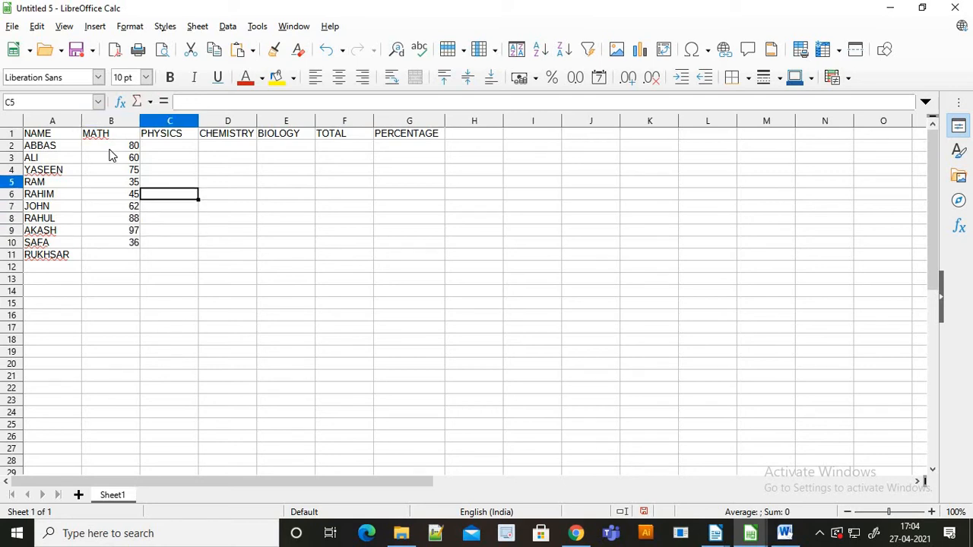
key("Down")
key("Down")
key("Down")
key("Down")
key("Down")
key("Down")
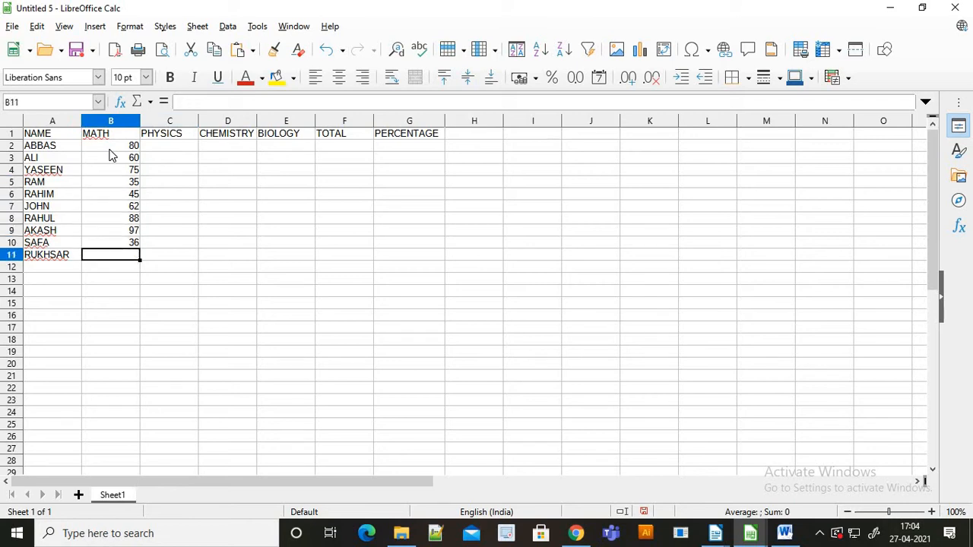
Enter the last student's MATH mark, 42, in cell B11
type("42")
key("Tab")
Enter the PHYSICS marks 77, 36, 69 and 85 in cells C2 to C5
key("Up")
key("Up")
key("Up")
key("Up")
key("Up")
key("Up")
key("Up")
key("Up")
key("Up")
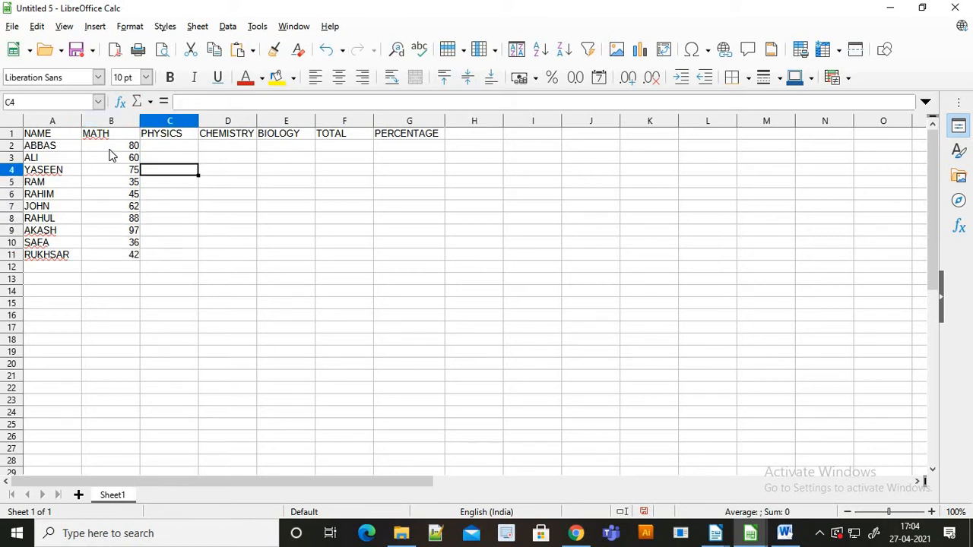
type("77")
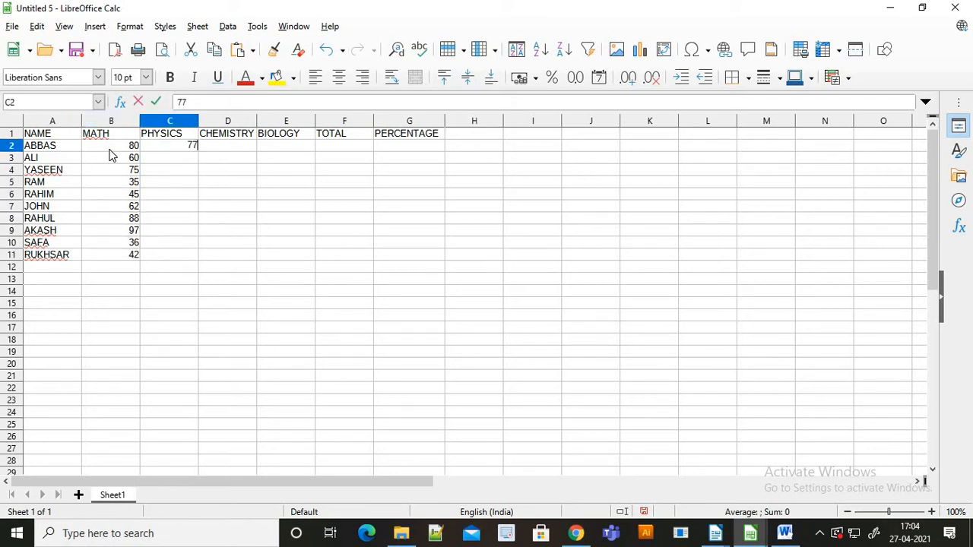
key("Return")
type("36")
key("Return")
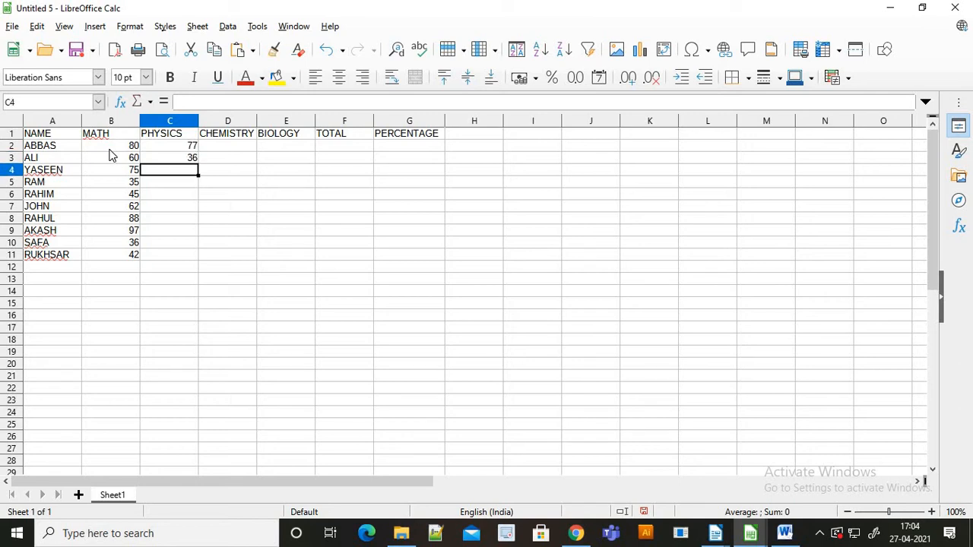
type("69")
key("Return")
type("85")
key("Return")
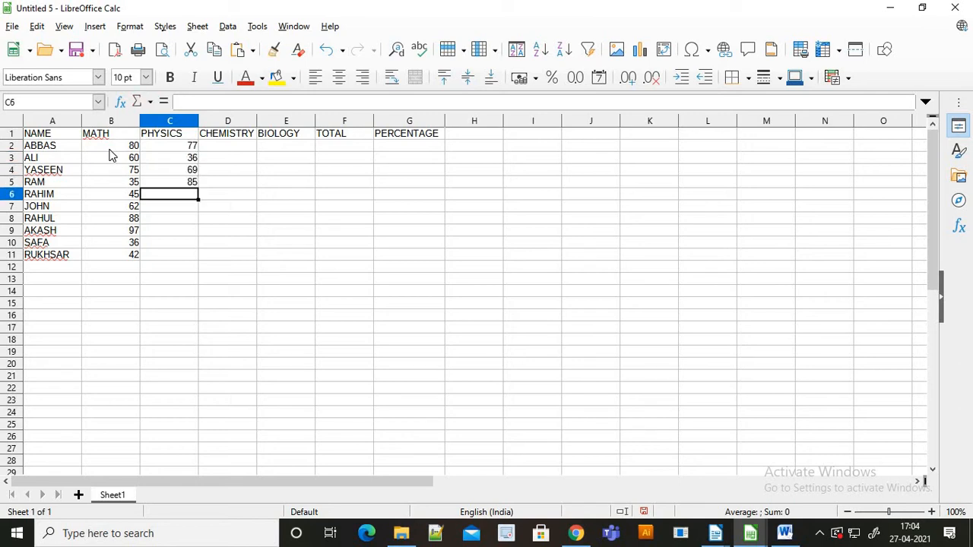
Enter the PHYSICS marks 92, 96, 66, 36, 78 and 85 in cells C6 to C11
type("92")
key("Return")
type("96")
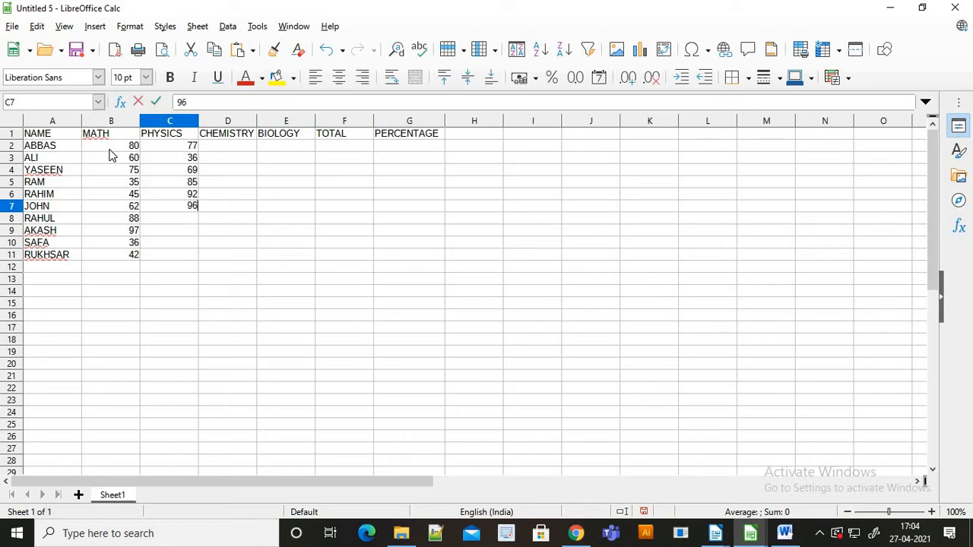
key("Return")
type("66")
key("Return")
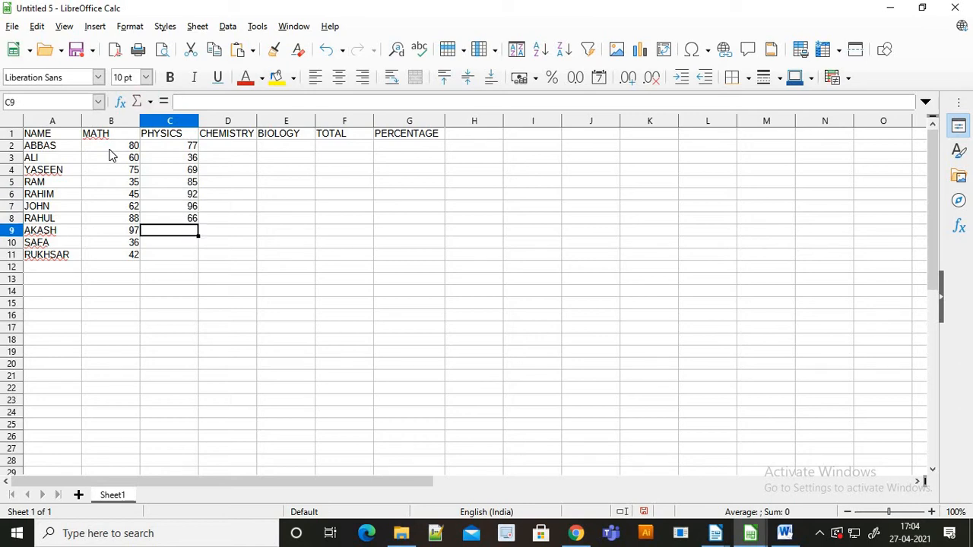
type("36")
key("Return")
type("78")
key("Return")
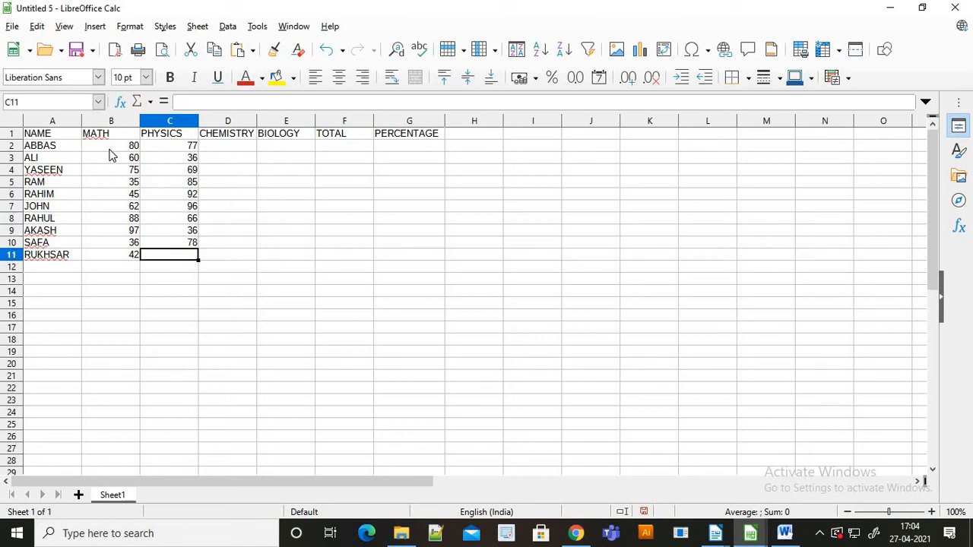
type("85")
key("Tab")
Enter the CHEMISTRY marks 55, 45, 65 and 72 in cells D2 to D5
key("Up")
key("Up")
key("Up")
key("Up")
key("Up")
key("Up")
key("Up")
key("Up")
key("Up")
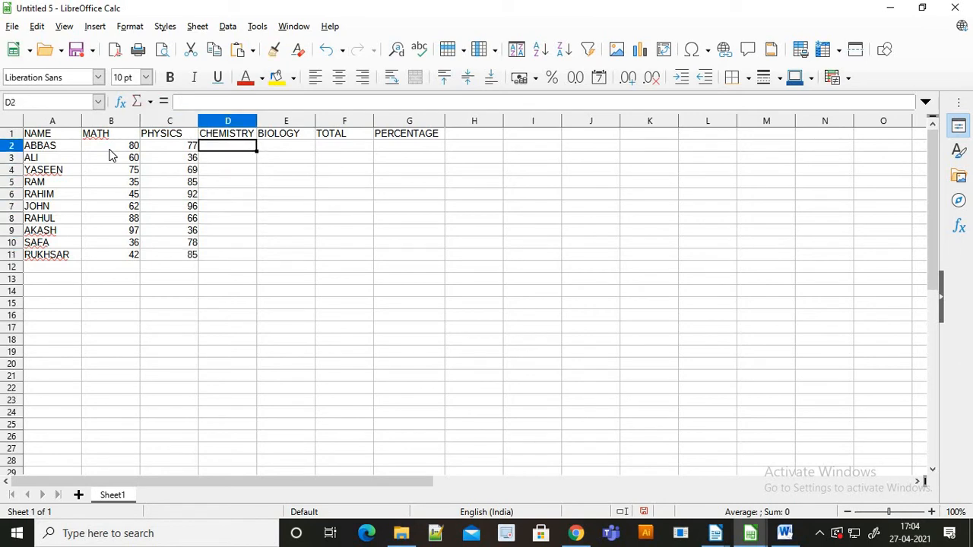
type("55")
key("Return")
type("45")
key("Return")
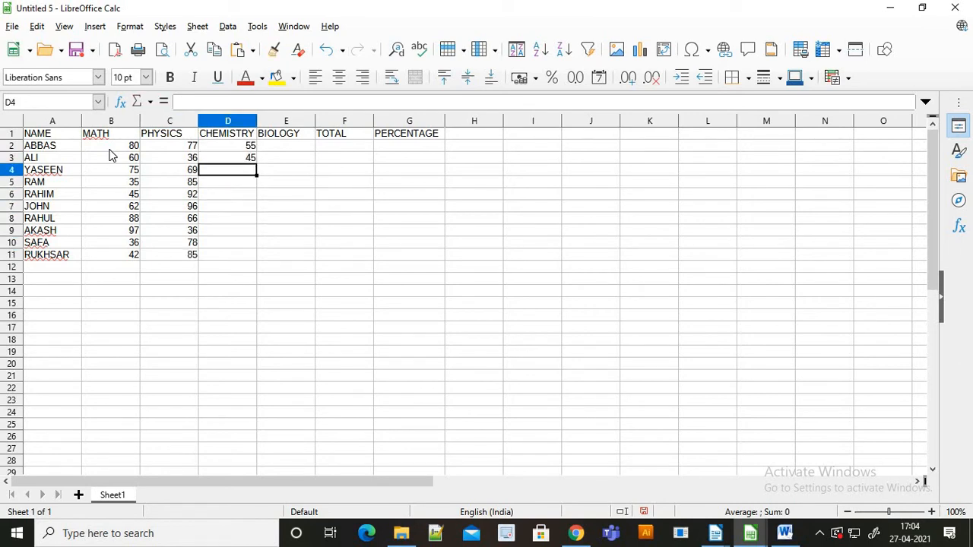
type("65")
key("Return")
type("72")
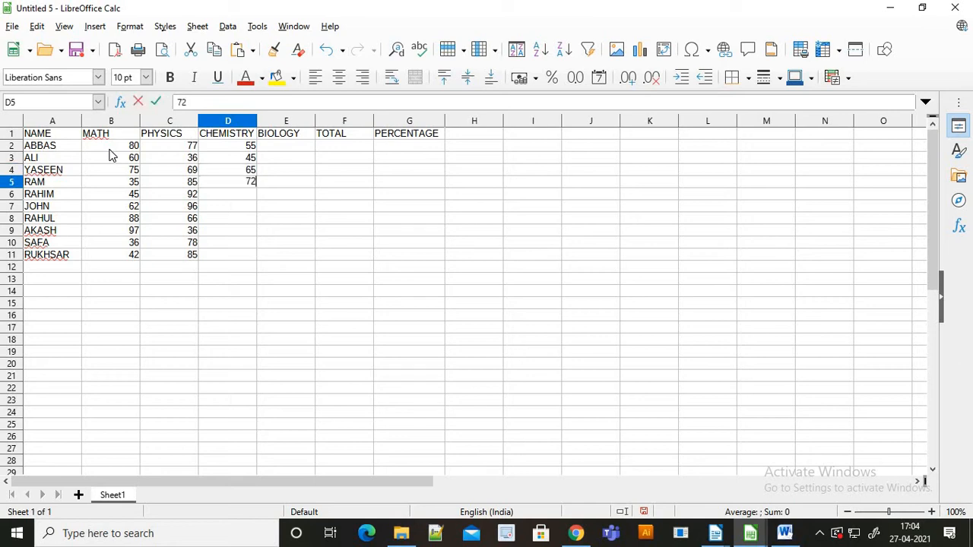
key("Return")
Enter the CHEMISTRY marks 85, 96, 38, 48, 52 and 79 in cells D6 to D11
type("85")
key("Return")
type("96")
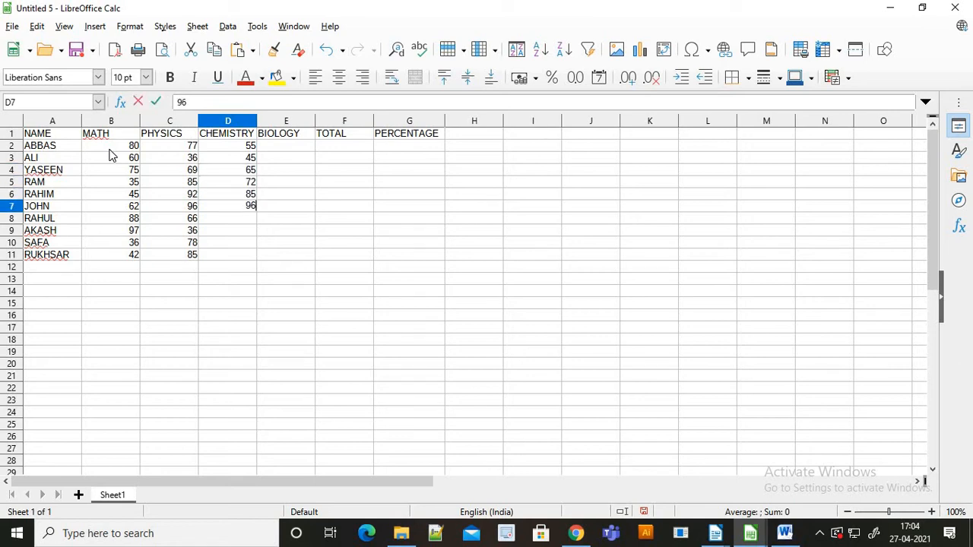
key("Return")
type("38")
key("Return")
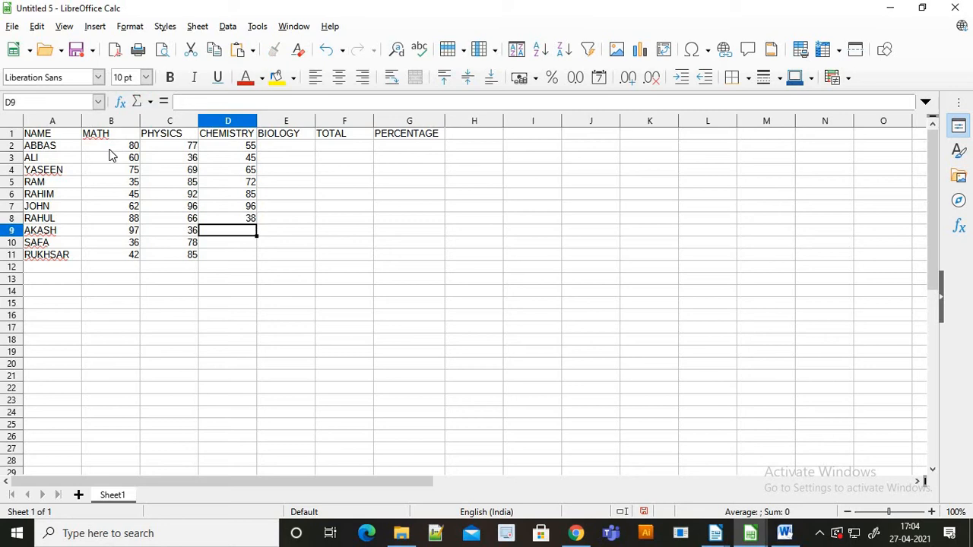
type("48")
key("Return")
type("52")
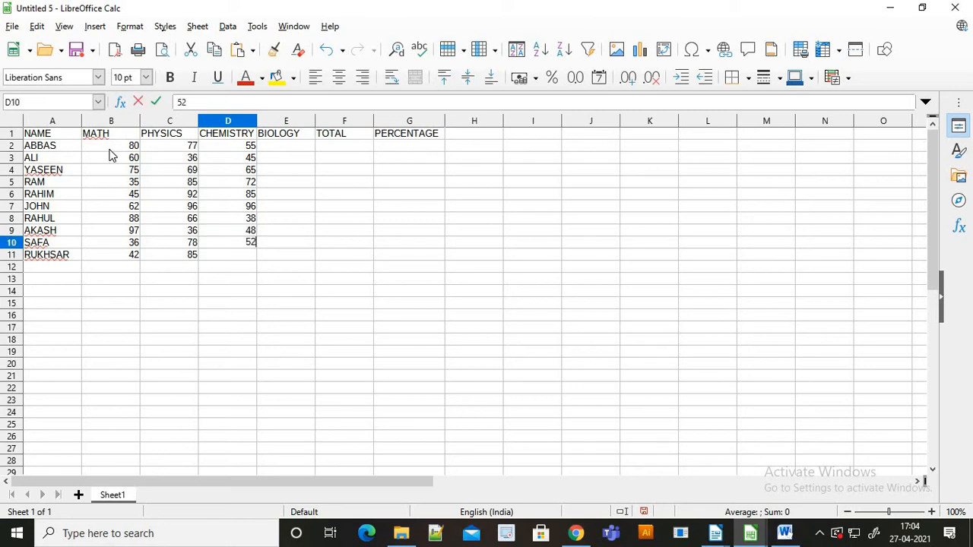
key("Return")
type("79")
key("Tab")
Enter the BIOLOGY marks 95, 85, 86 and 88 in cells E2 to E5
key("Up")
key("Up")
key("Up")
key("Up")
key("Up")
key("Up")
key("Up")
key("Up")
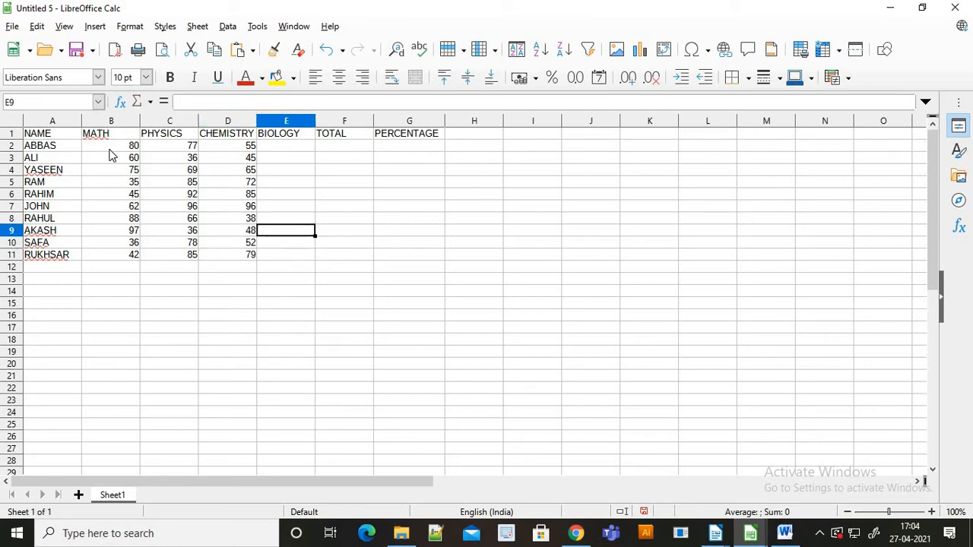
key("Up")
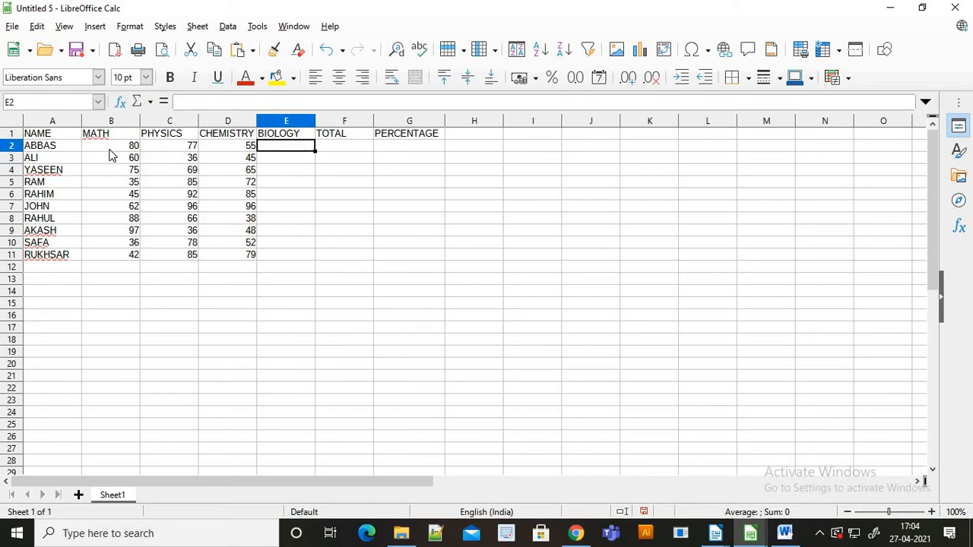
type("95")
key("Return")
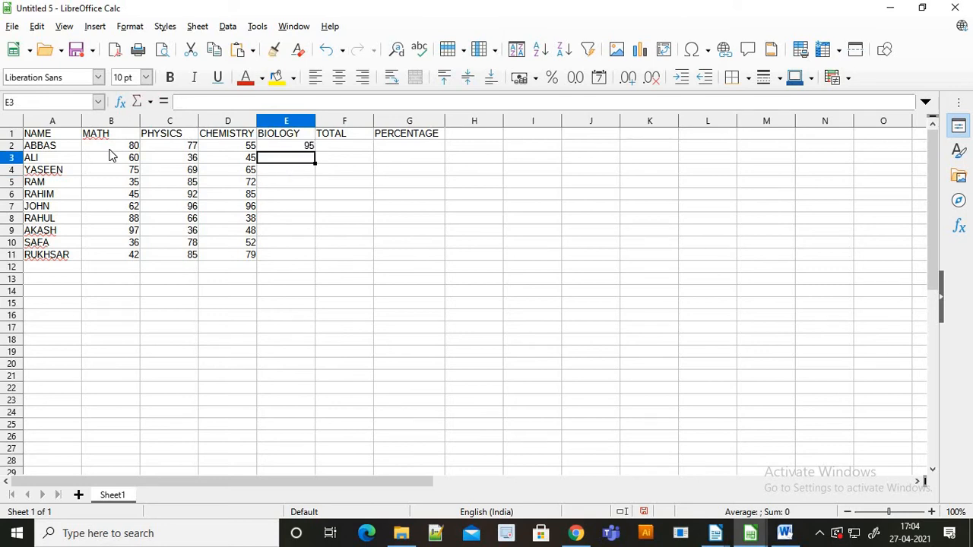
type("85")
key("Return")
type("86")
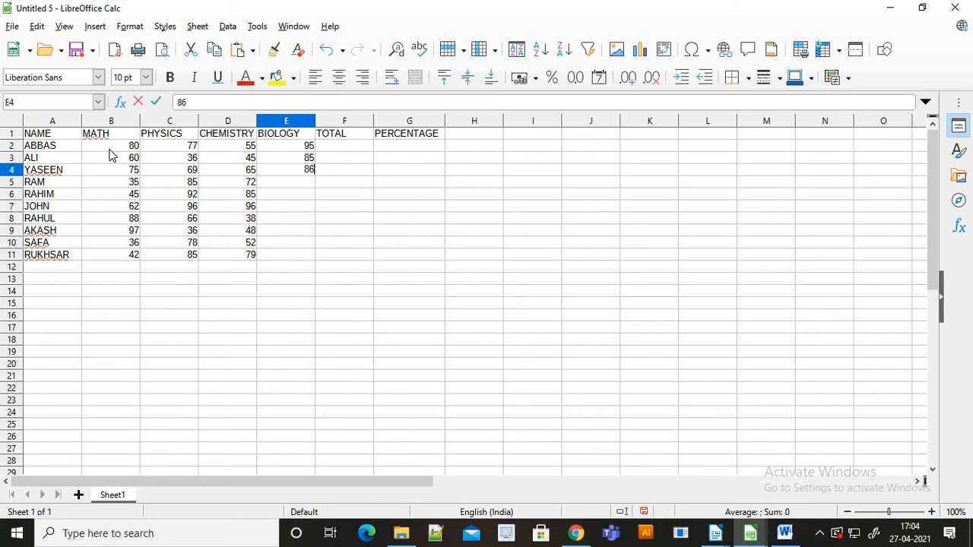
key("Return")
type("88")
key("Return")
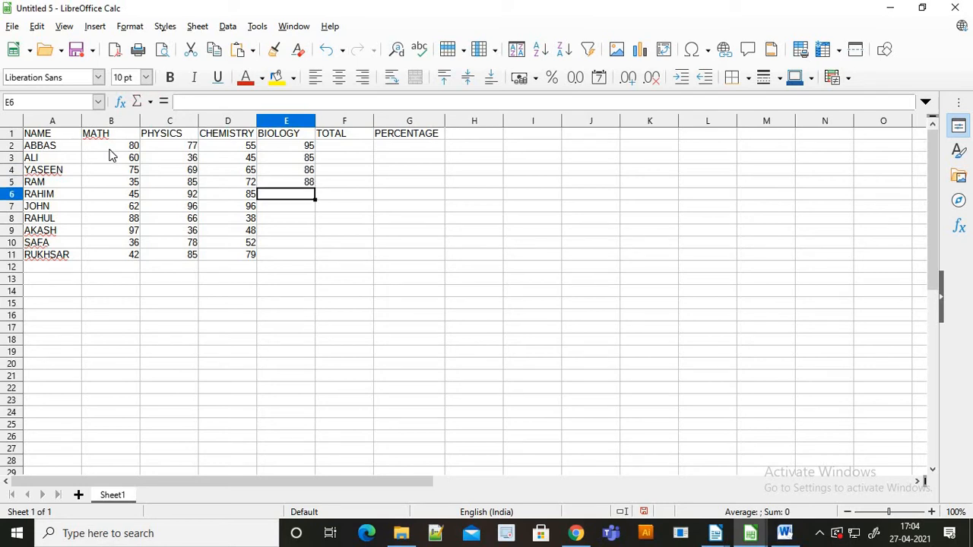
Enter the BIOLOGY marks 49, 58, 62, 69, 72 and 38 in cells E6 to E11
type("49")
key("Return")
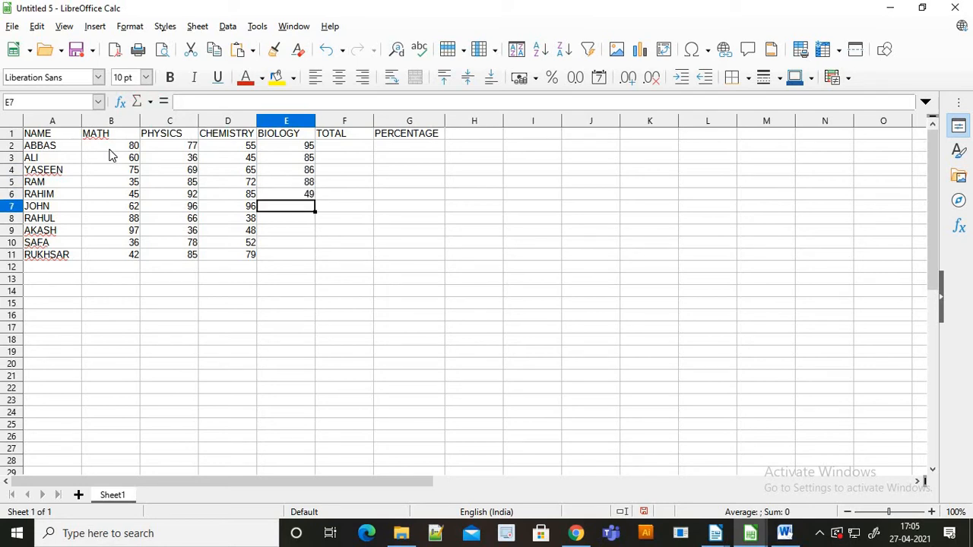
type("58")
key("Return")
type("62")
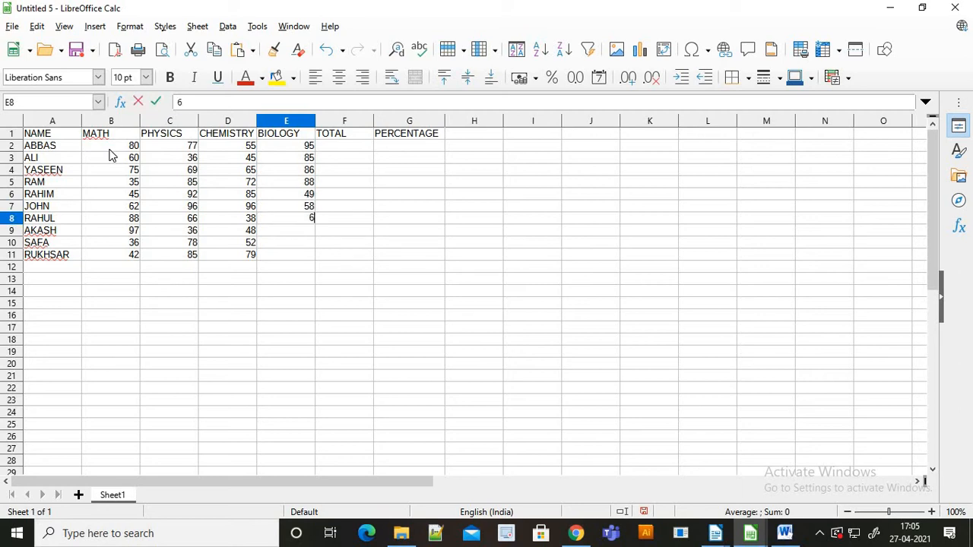
key("Return")
type("69")
key("Return")
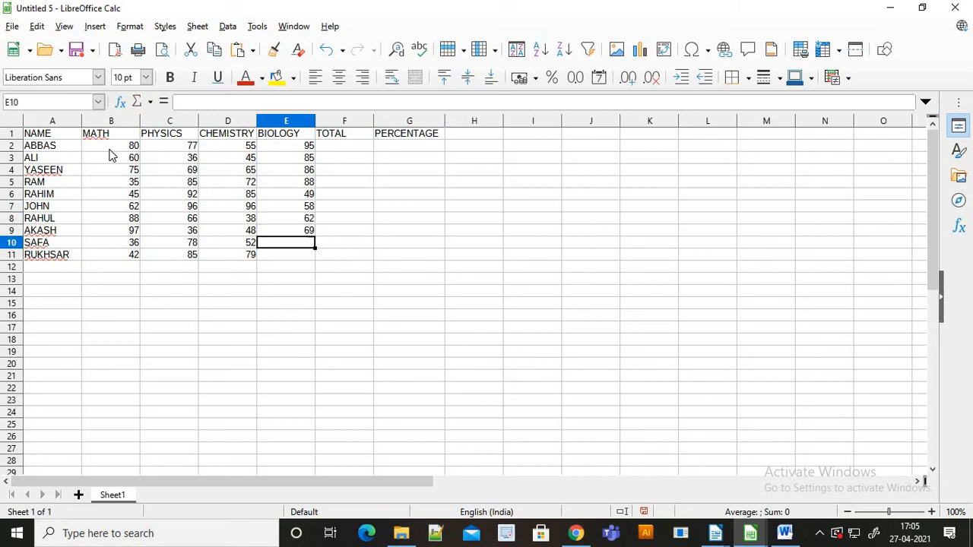
type("72")
key("Return")
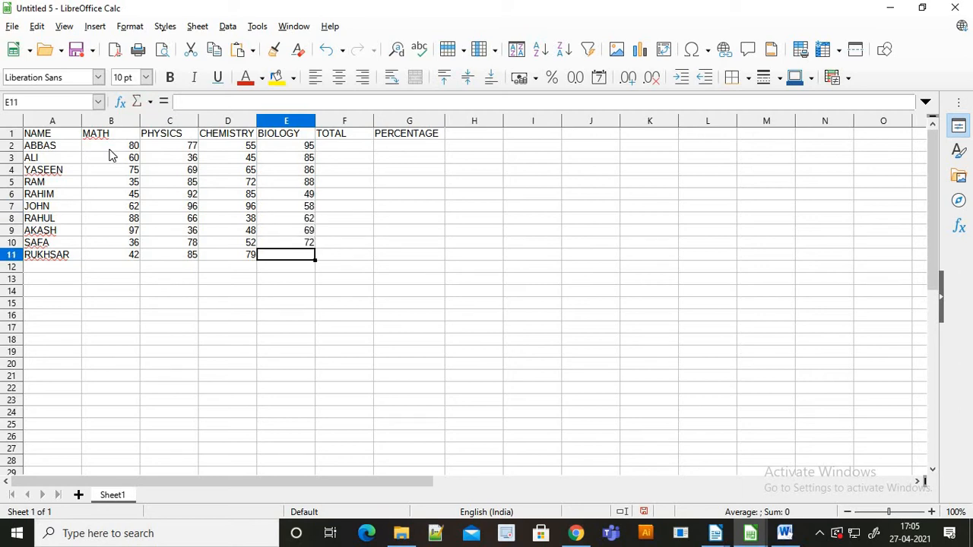
type("38")
key("Tab")
Enter the formula =SUM(B2:E2) in cell F2 to total the first student's marks
key("Up")
key("Up")
key("Up")
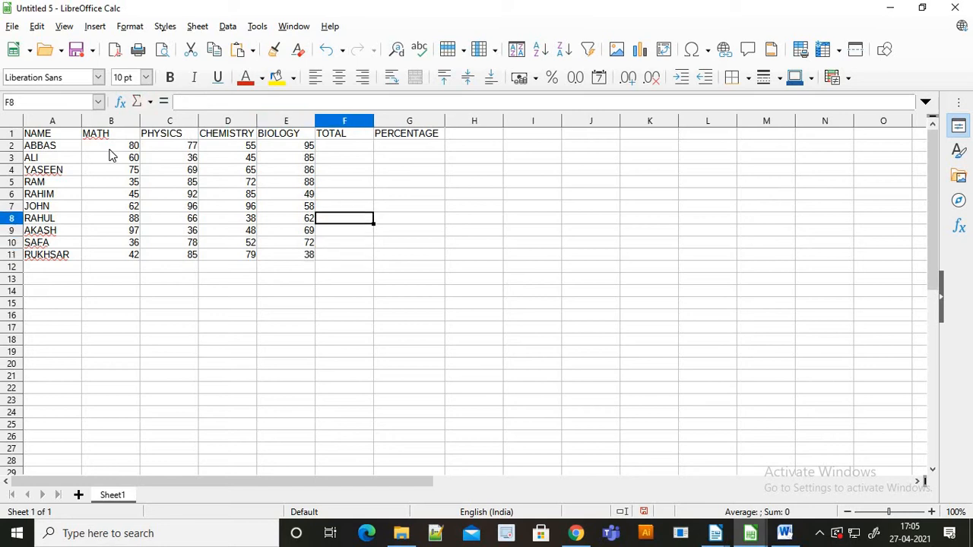
key("Up")
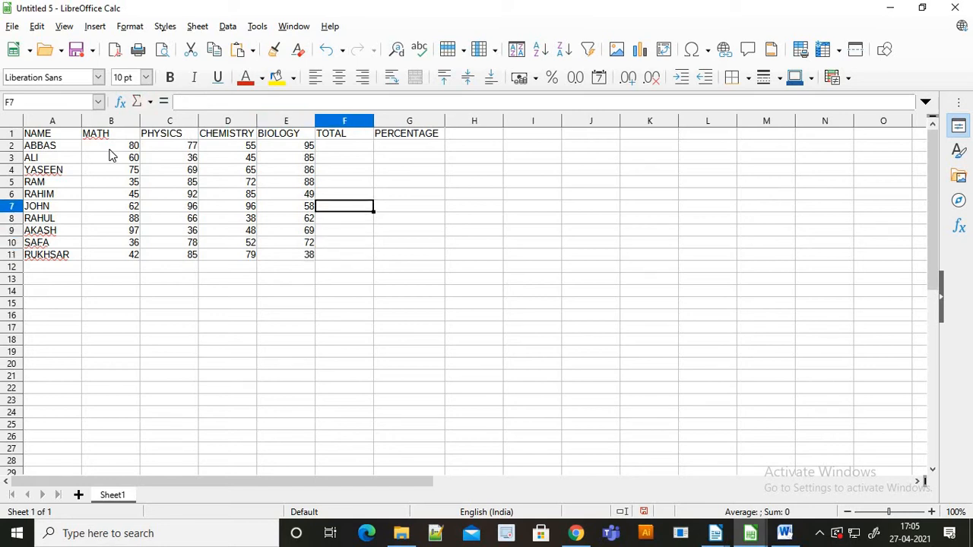
key("Up")
key("Up")
key("Up")
key("Up")
key("Up")
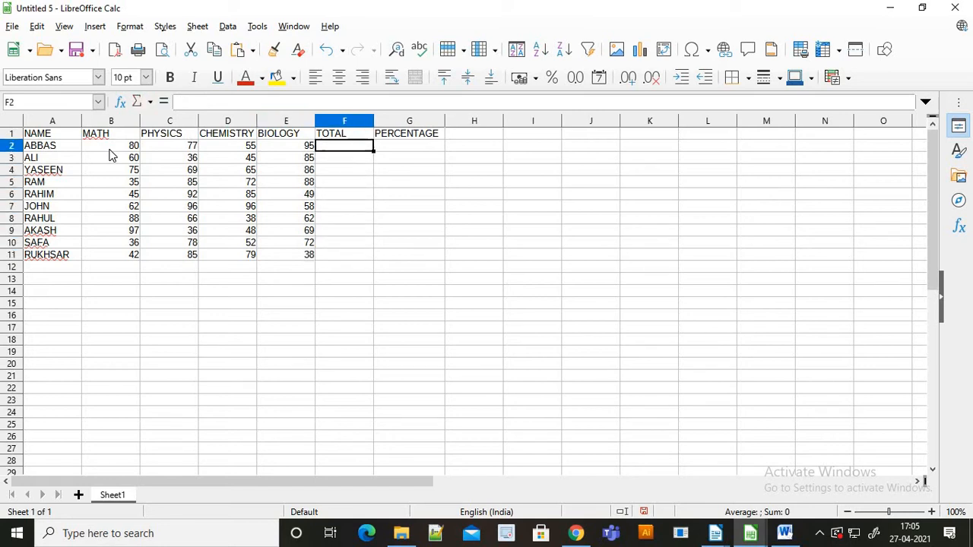
type("=SUM")
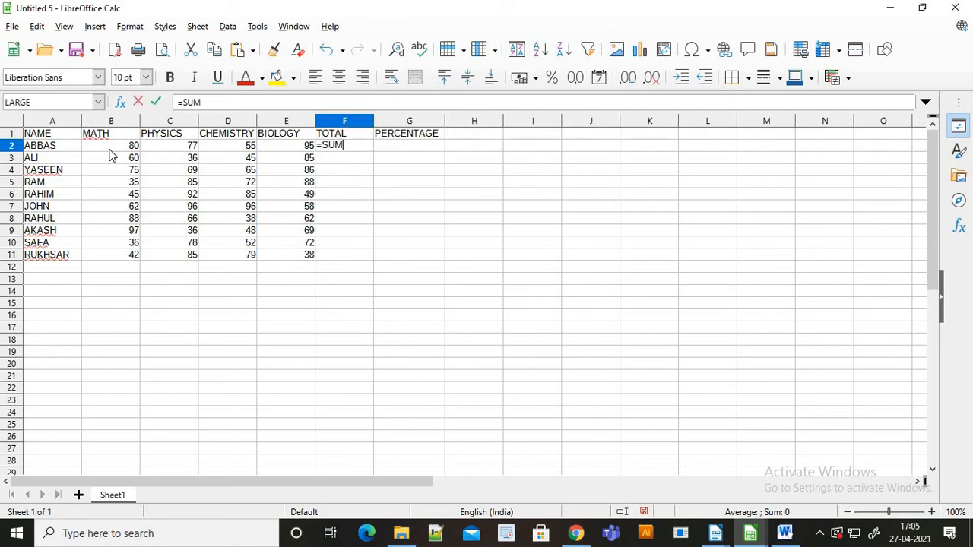
type("(")
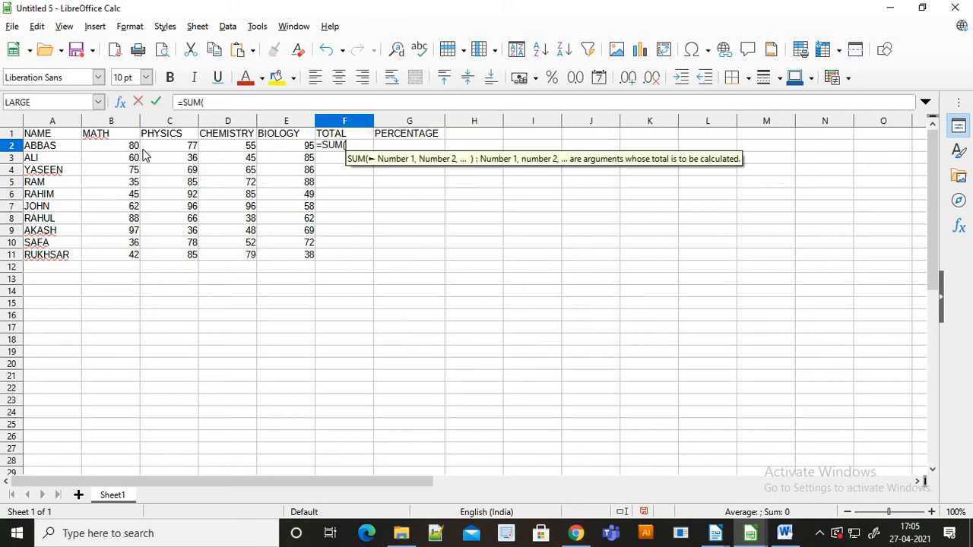
left_click(133, 149)
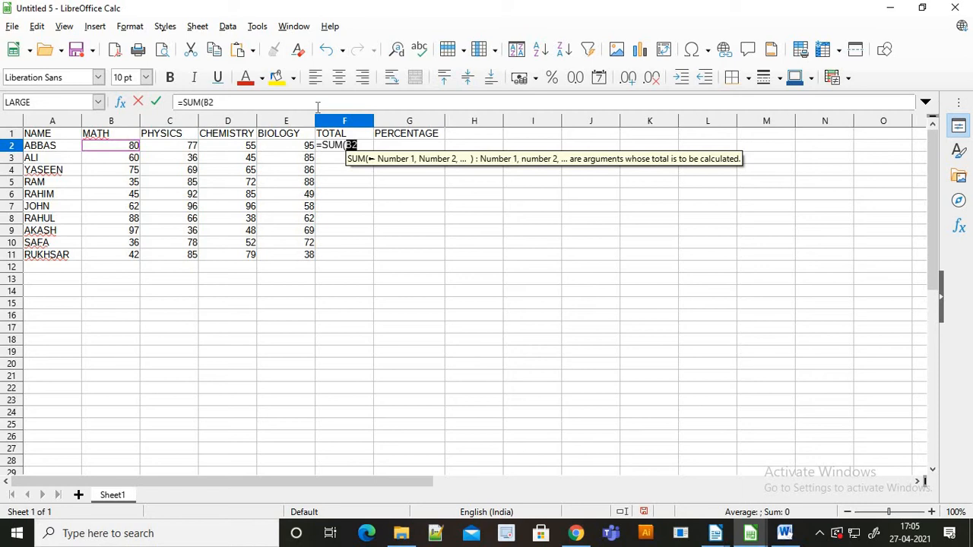
left_click(257, 104)
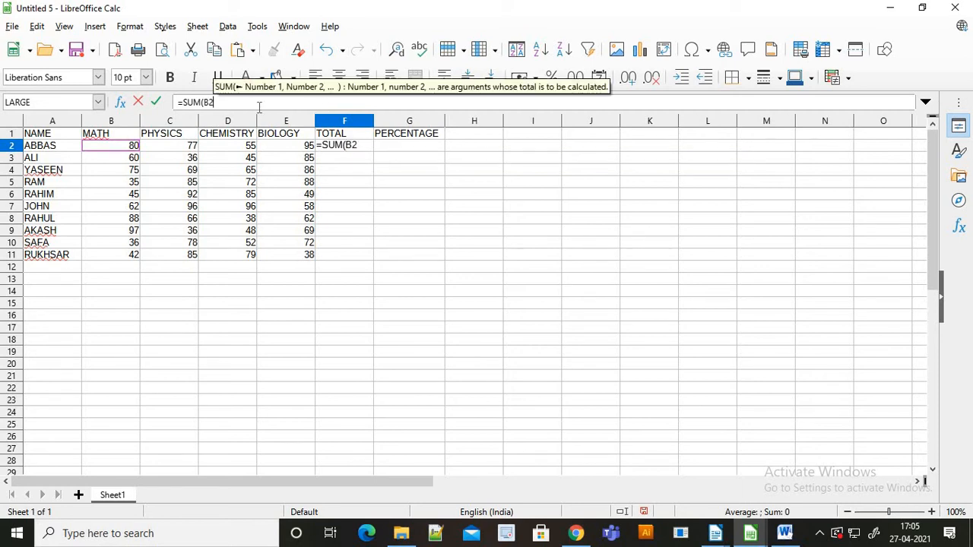
type(":")
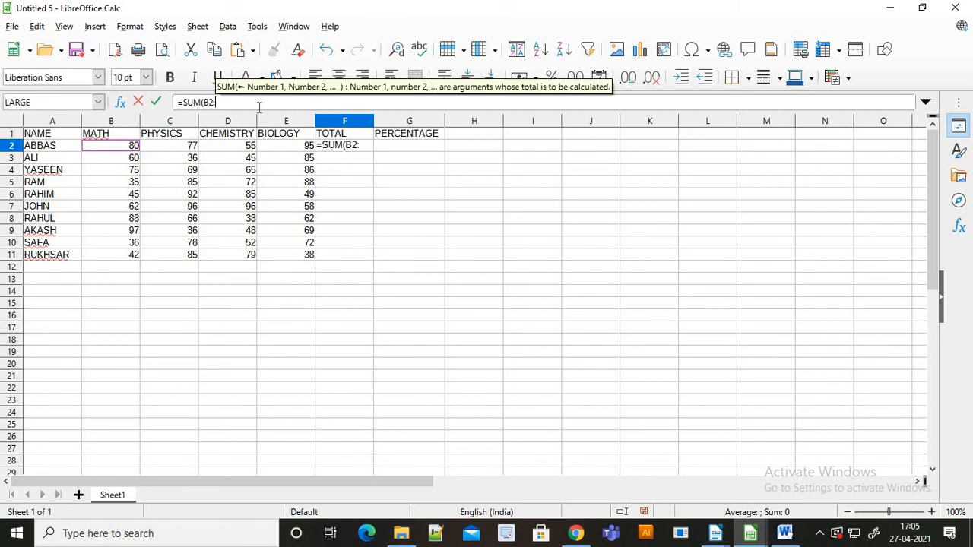
left_click(307, 151)
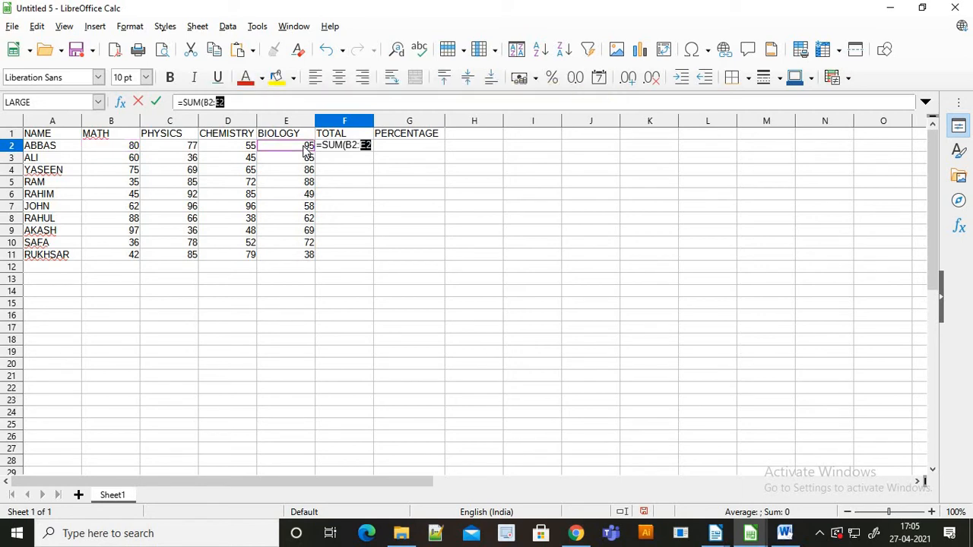
left_click(283, 100)
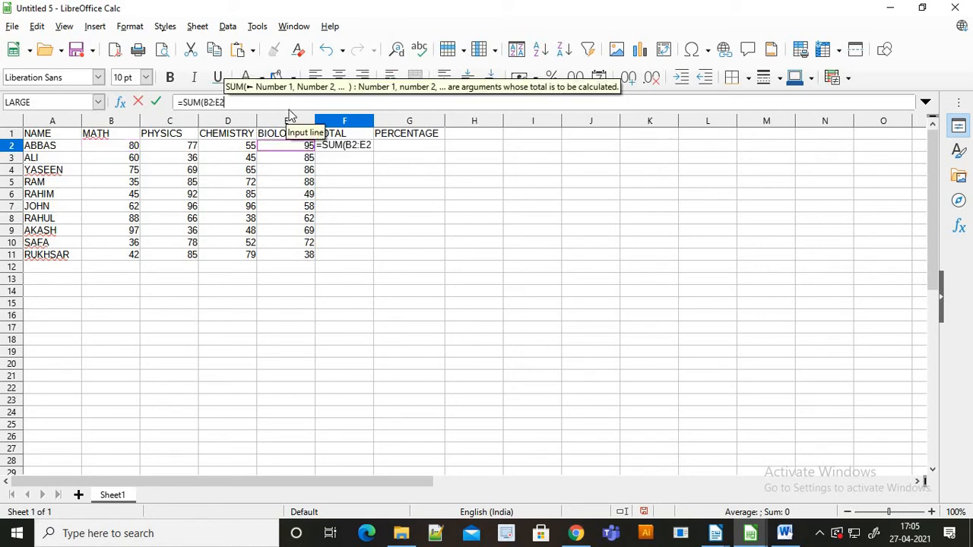
type(")")
key("Return")
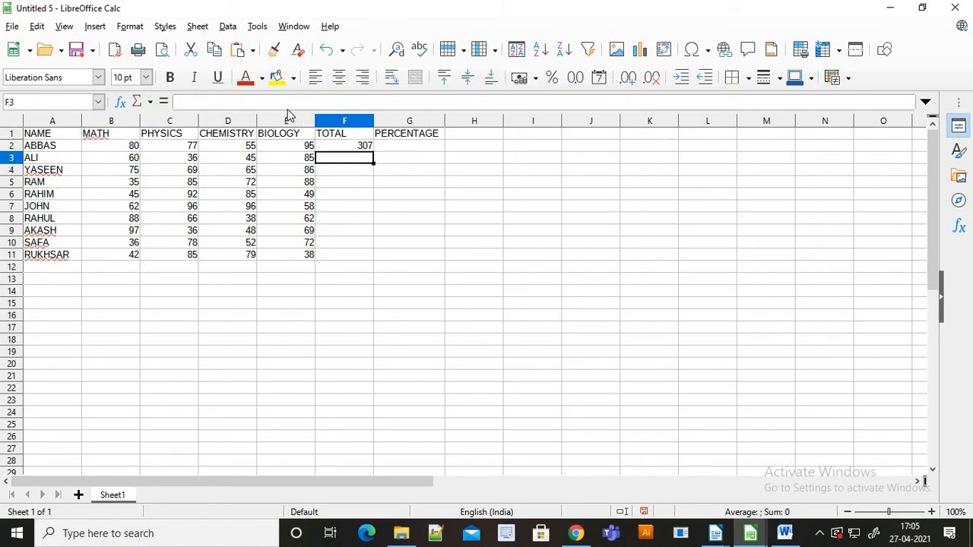
Fill the TOTAL formula from F2 down through F11 for all the students
left_click(333, 137)
left_click(347, 149)
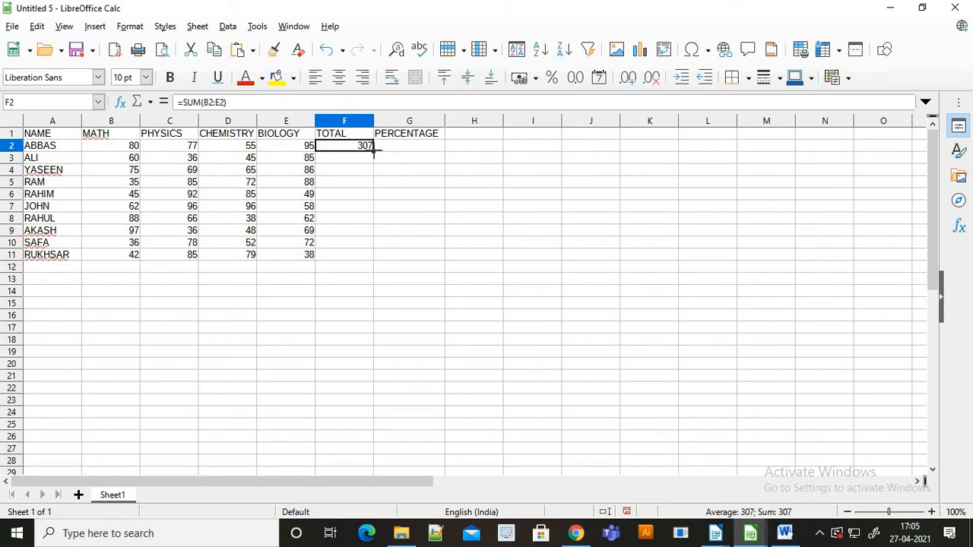
left_click_drag(373, 150, 370, 259)
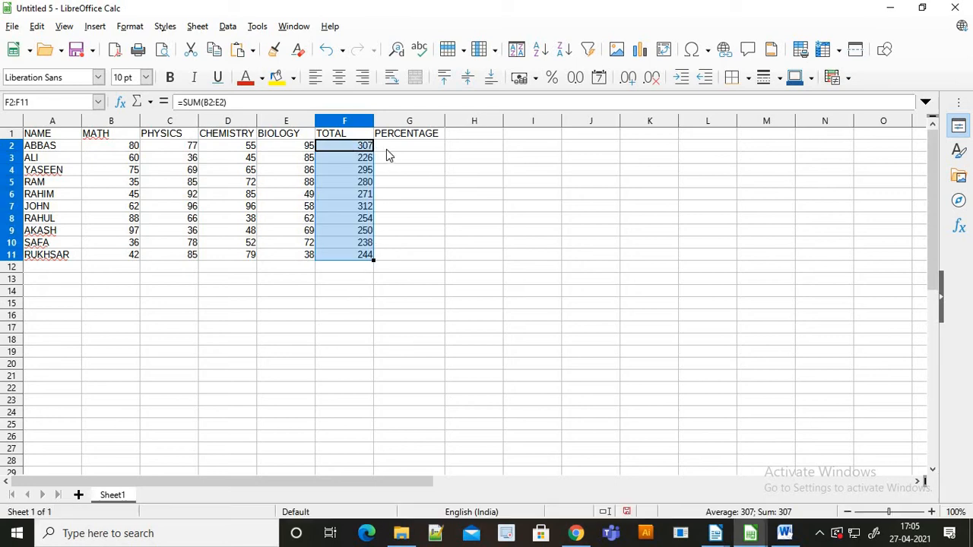
Enter the formula =F2/400*100 in cell G2 to calculate the first student's percentage
left_click(403, 152)
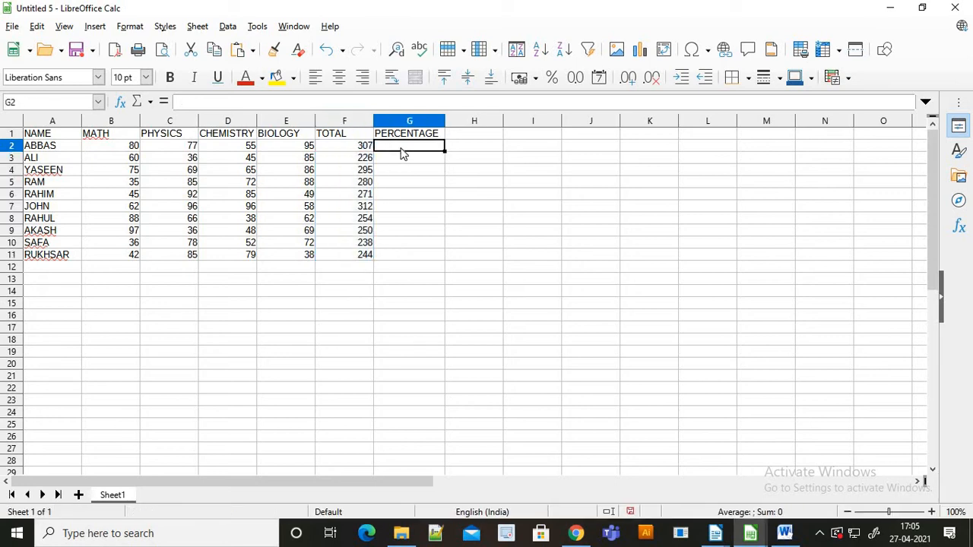
type("=")
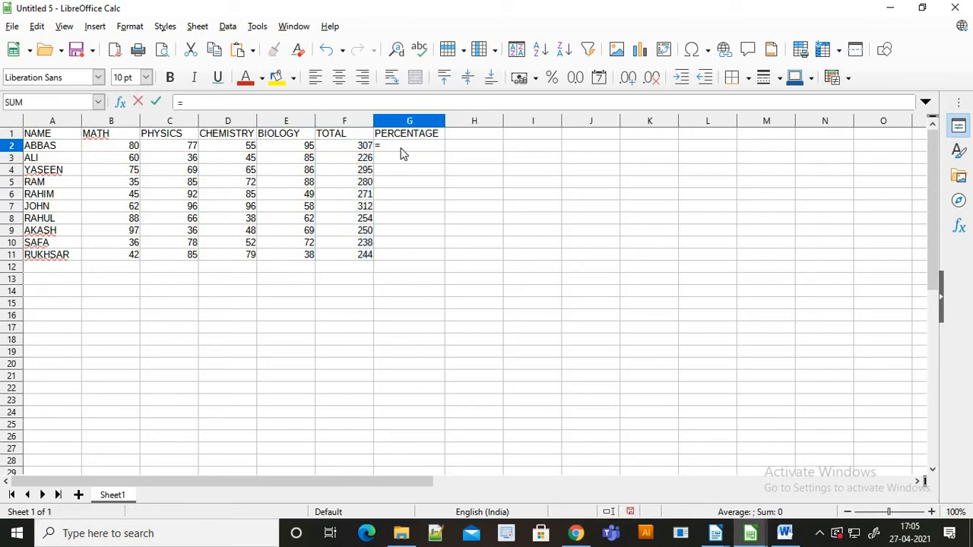
left_click(368, 150)
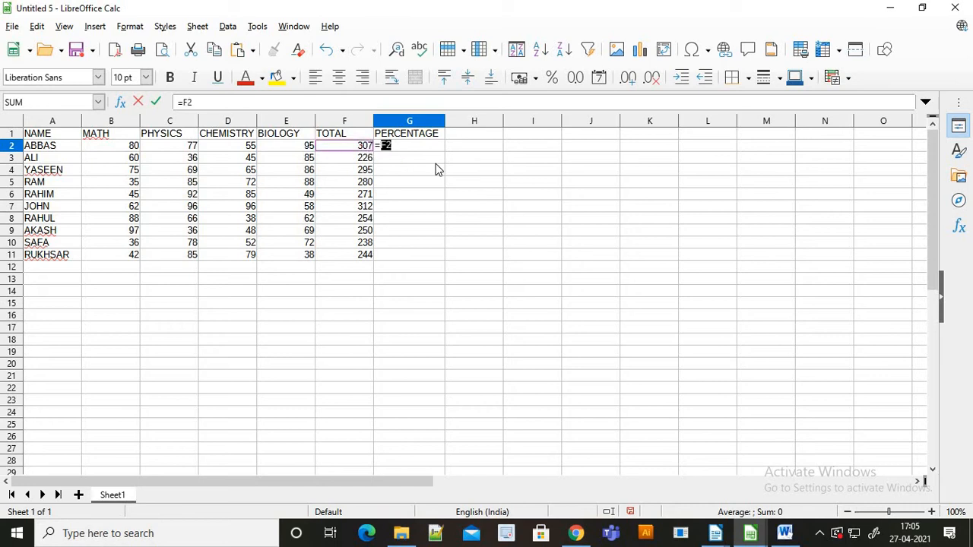
left_click(426, 146)
type("/400*100")
key("Return")
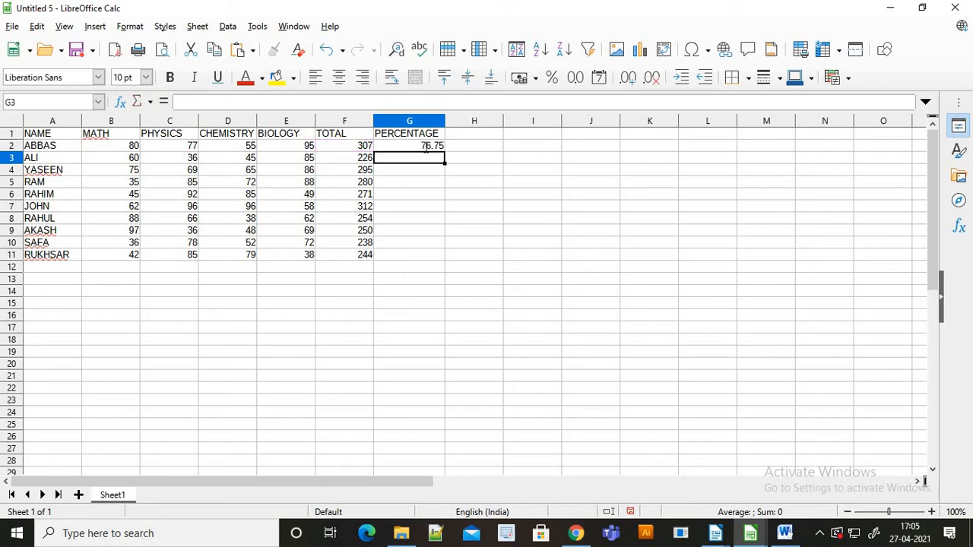
Fill the PERCENTAGE formula from G2 down through G11 for all the students
key("Down")
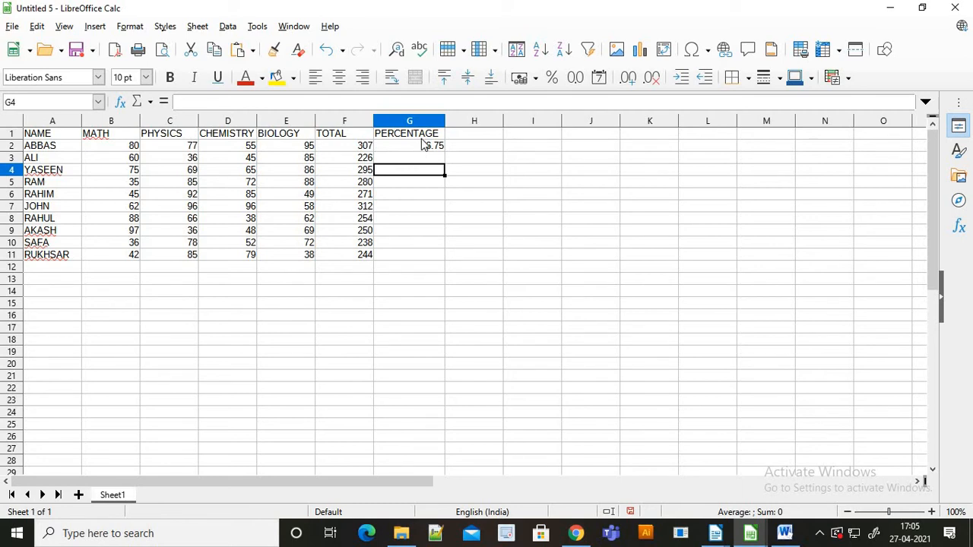
key("Up")
key("Up")
key("Up")
left_click(425, 151)
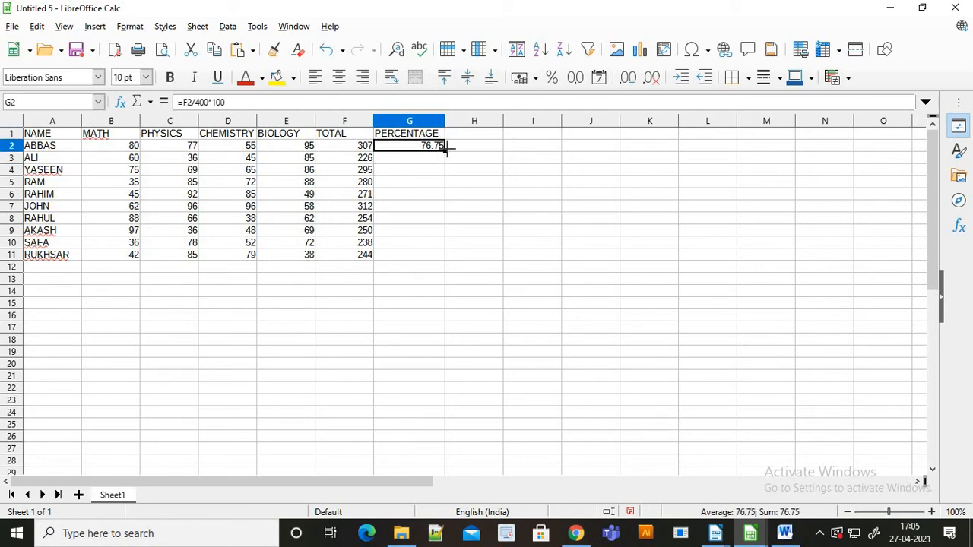
left_click_drag(444, 158, 428, 257)
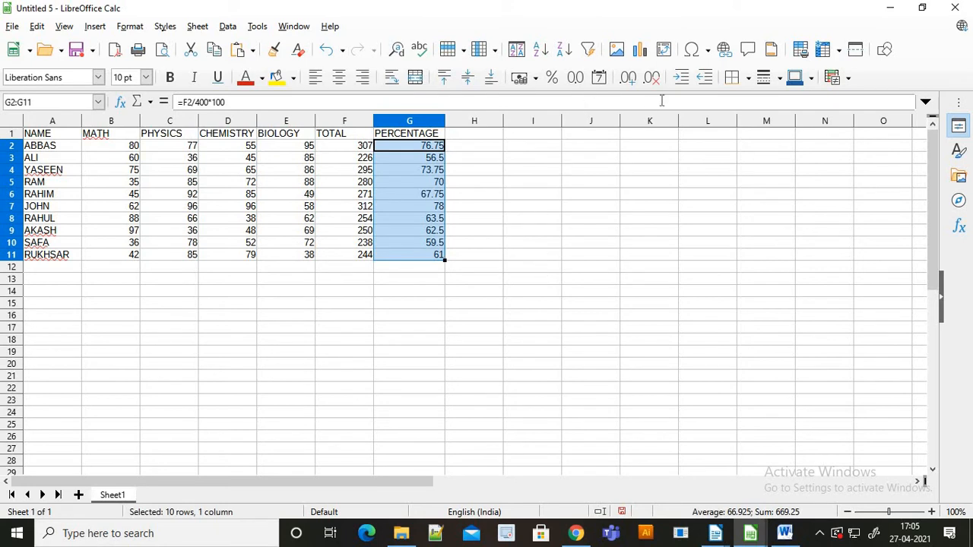
Reduce the percentages in G2 to G11 to one decimal place
left_click(652, 77)
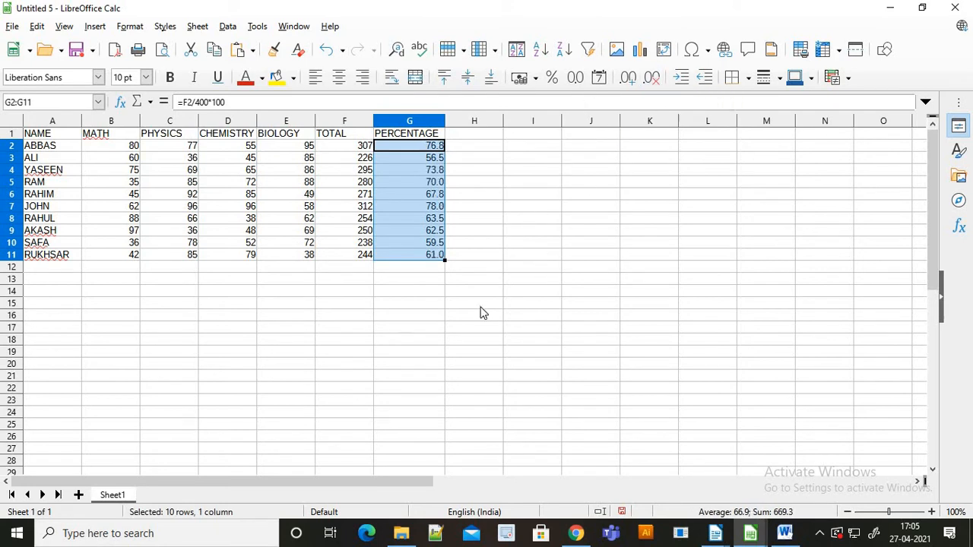
left_click_drag(419, 269, 424, 288)
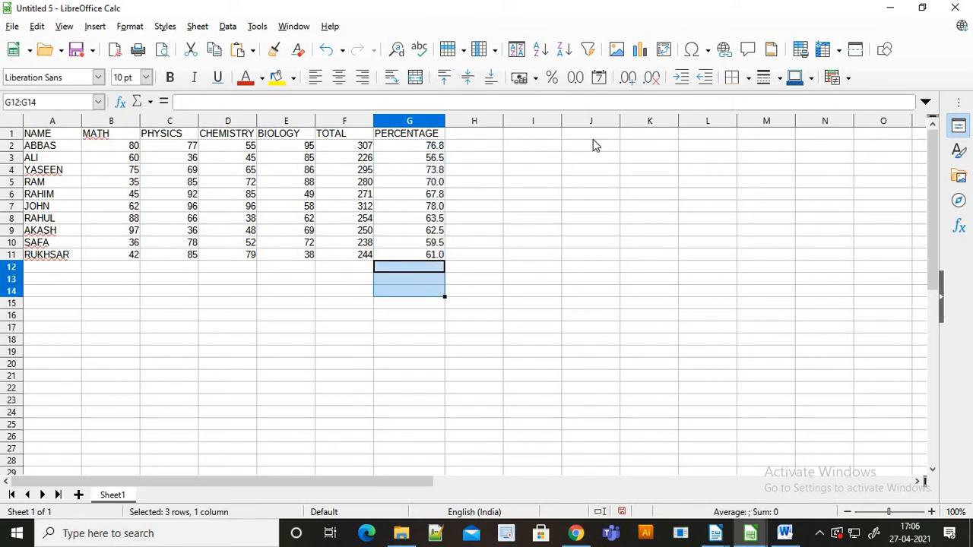
left_click(423, 351)
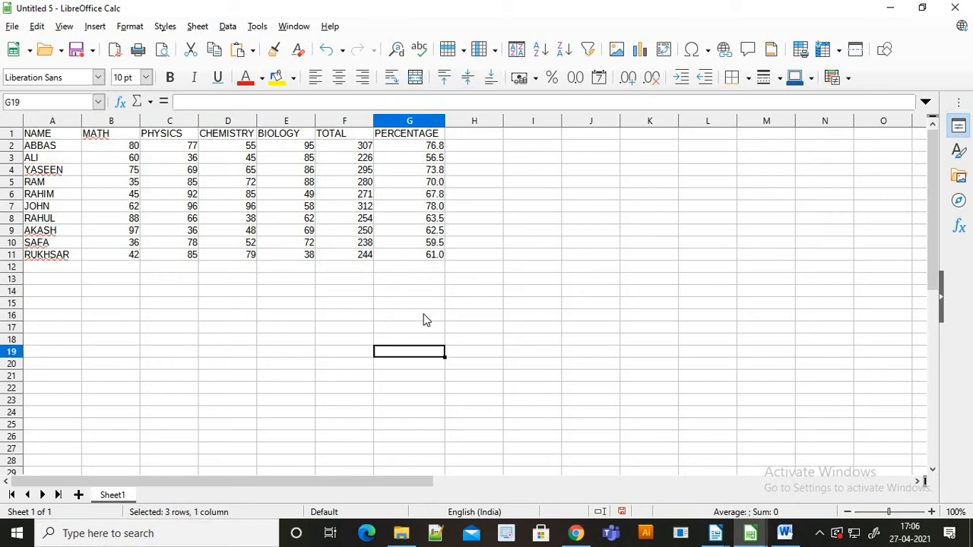
Remove the remaining decimal place from the percentages in G2 to G11 so they display as whole numbers
left_click(44, 268)
left_click_drag(395, 137, 431, 255)
double_click(398, 139)
left_click(404, 157)
left_click(402, 145)
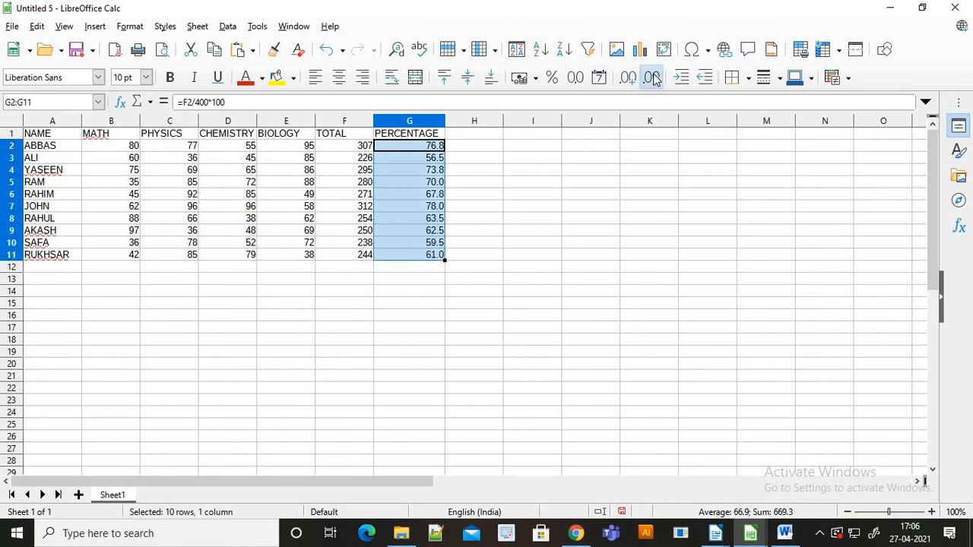
left_click(653, 77)
left_click(463, 282)
left_click_drag(405, 149, 415, 303)
left_click(463, 279)
left_click(422, 268)
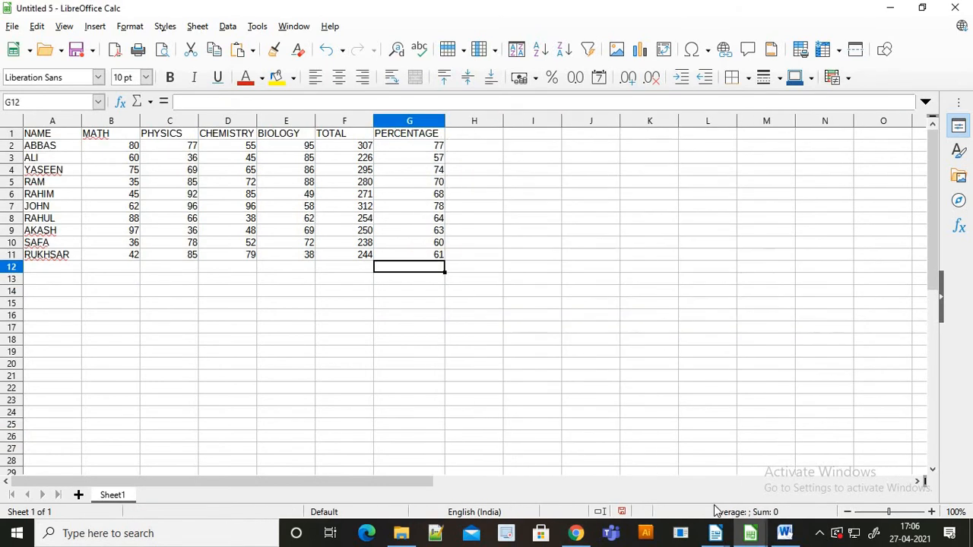
Switch to the HTML SOP PRESENTATION document in Word and review the SOP 3 mark list requirements
left_click(785, 535)
scroll(515, 262, "down", 1)
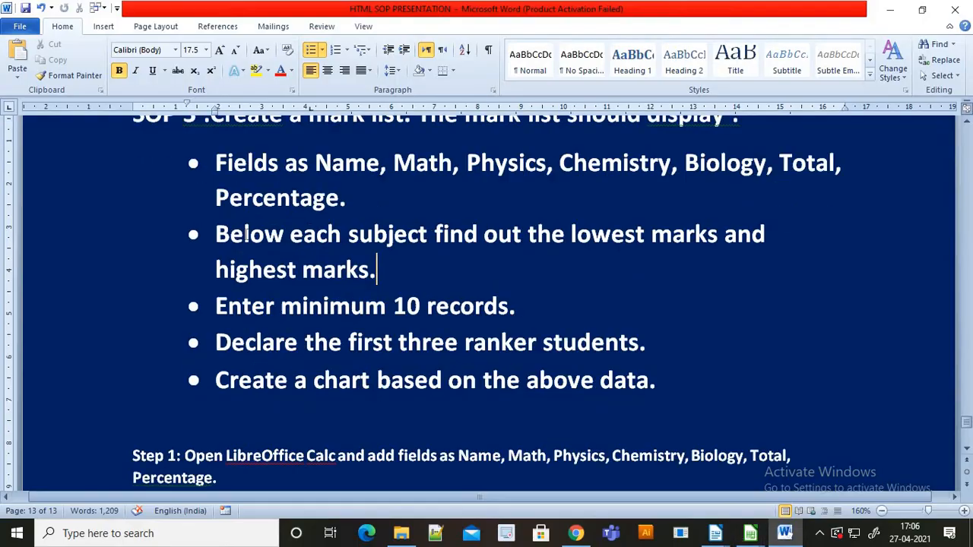
scroll(515, 262, "up", 1)
left_click(791, 219)
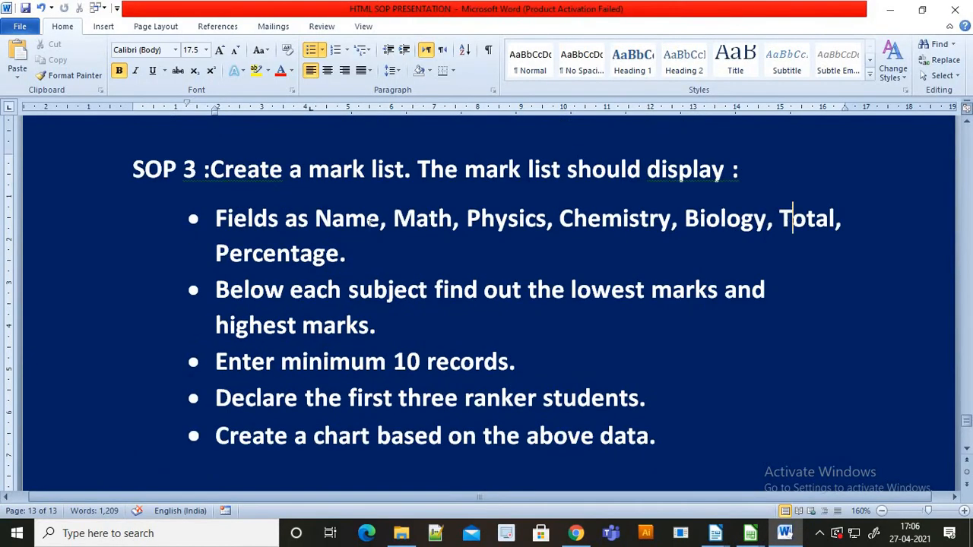
Highlight the SOP 3 heading and its first bullet about the fields in yellow
left_click_drag(217, 219, 242, 219)
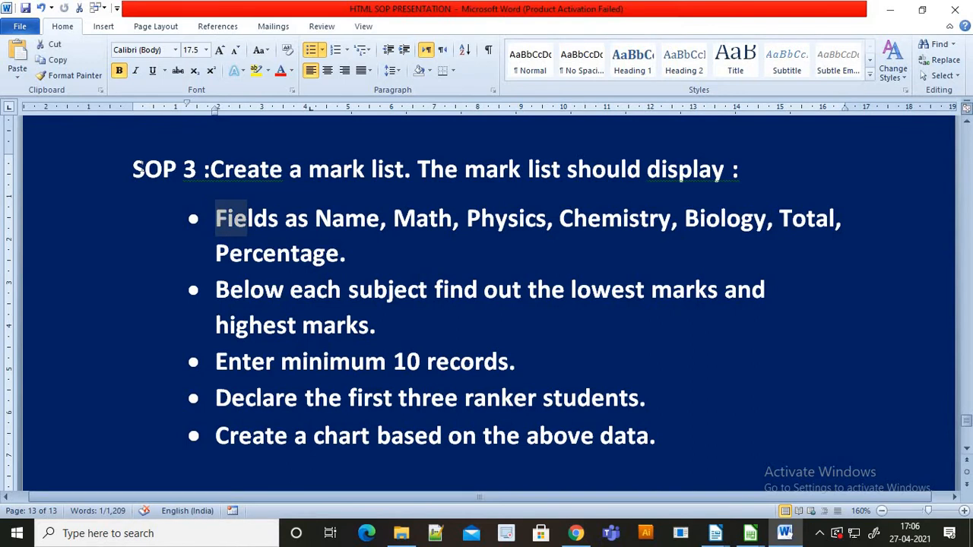
left_click_drag(134, 168, 367, 262)
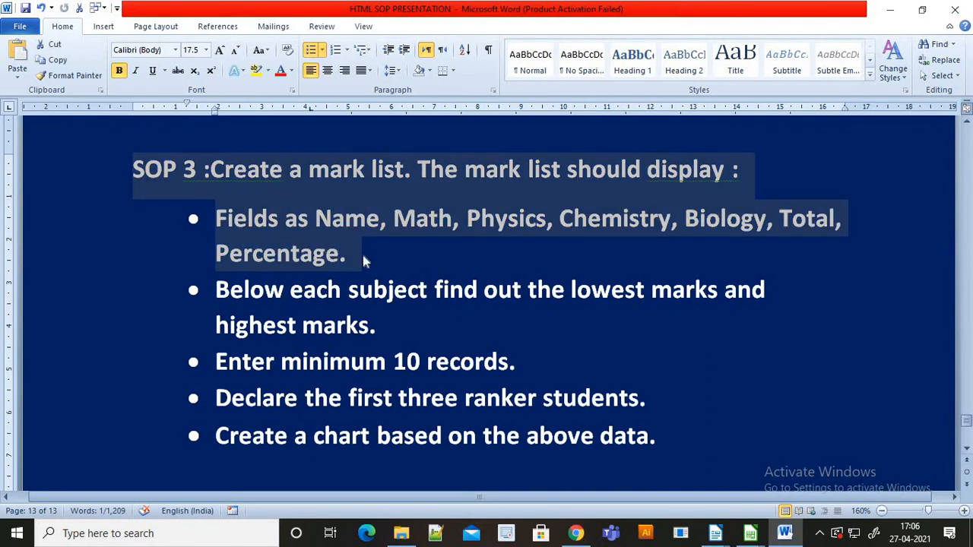
left_click(257, 71)
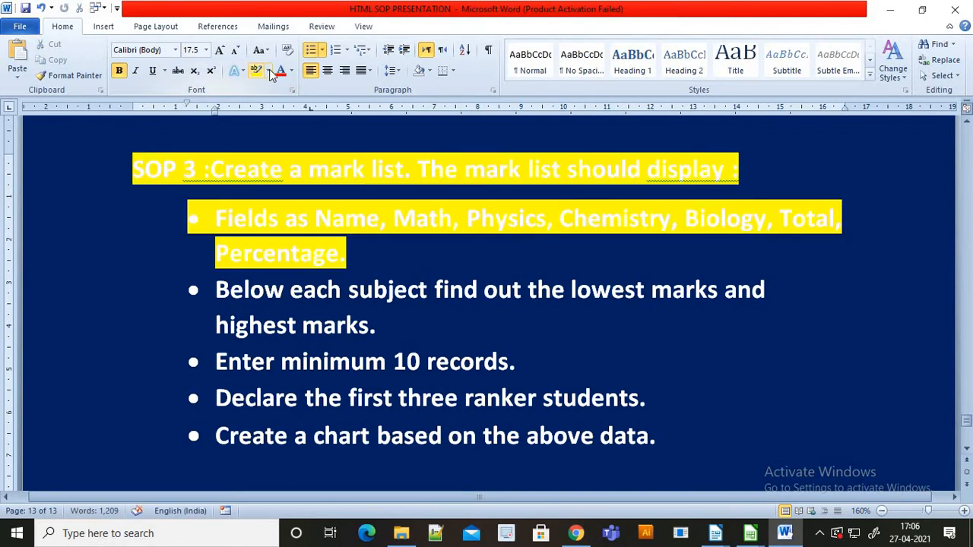
Change the highlight of the SOP 3 heading and its first bullet to turquoise
left_click(269, 70)
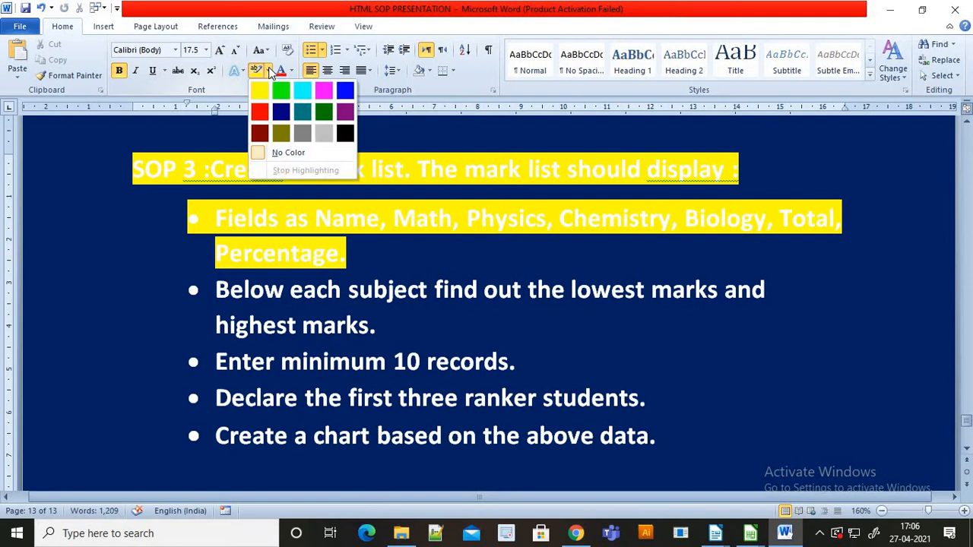
left_click(301, 91)
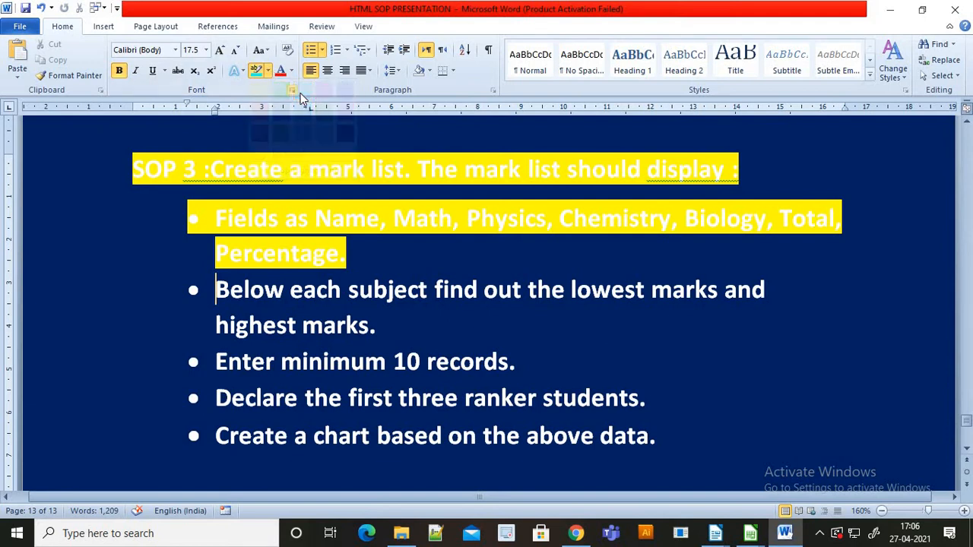
key("Escape")
left_click(135, 168)
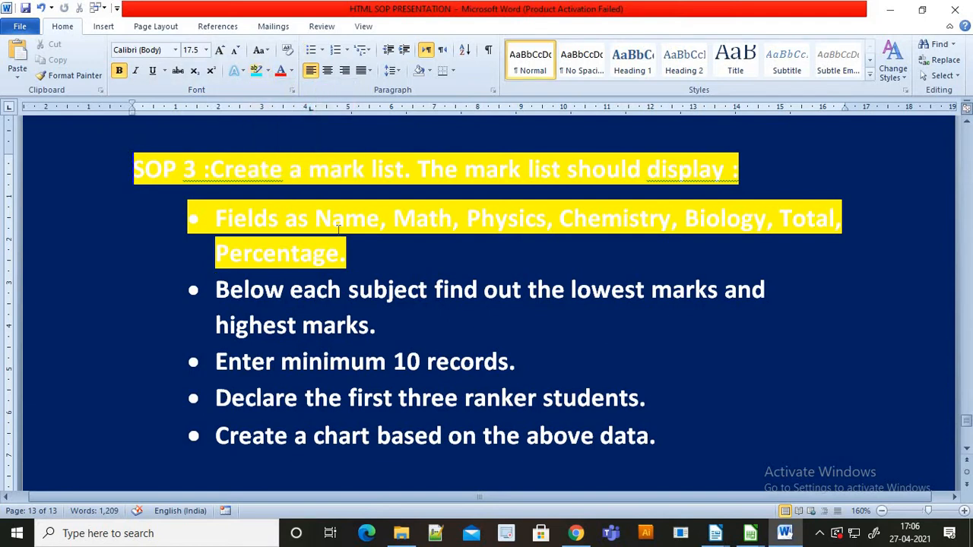
left_click_drag(134, 168, 387, 254)
left_click(256, 71)
key("Right")
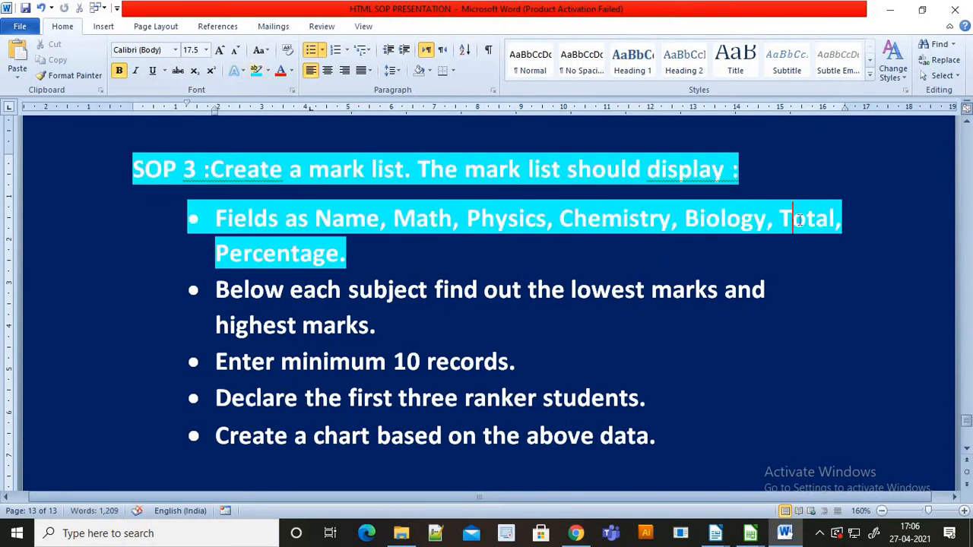
Return to the marks sheet in LibreOffice Calc and enter the labels LOWEST in A12 and HIGHEST in A13
scroll(310, 251, "down", 1)
scroll(309, 238, "down", 1)
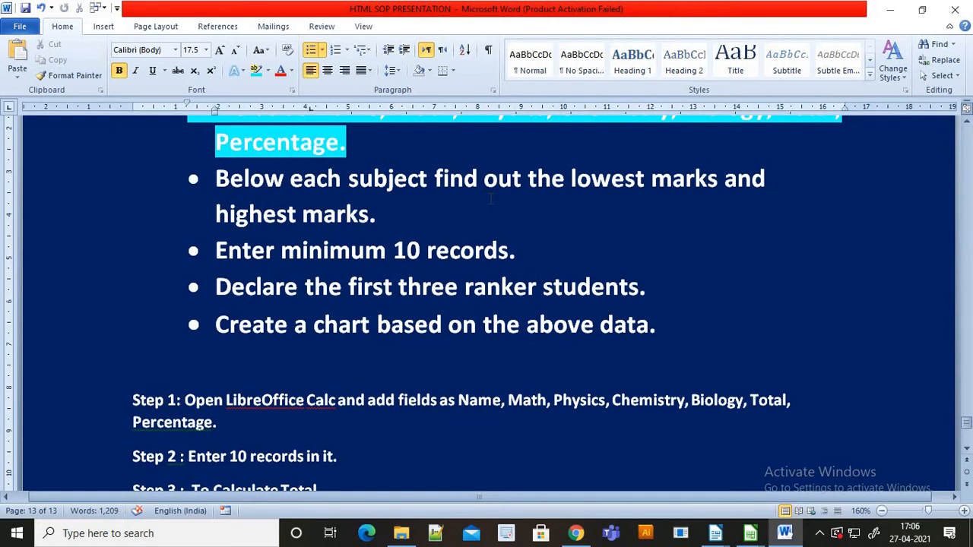
key("alt+Tab")
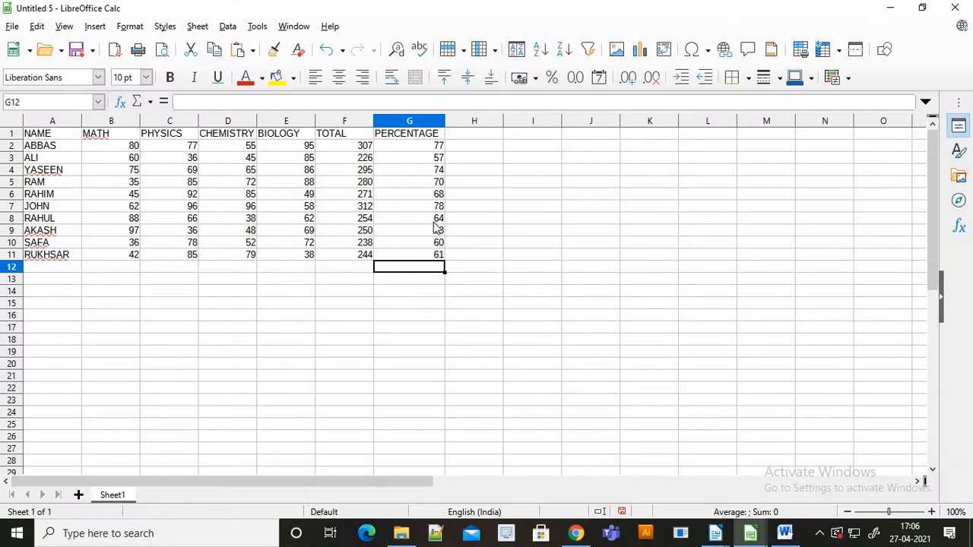
left_click(91, 269)
left_click(72, 266)
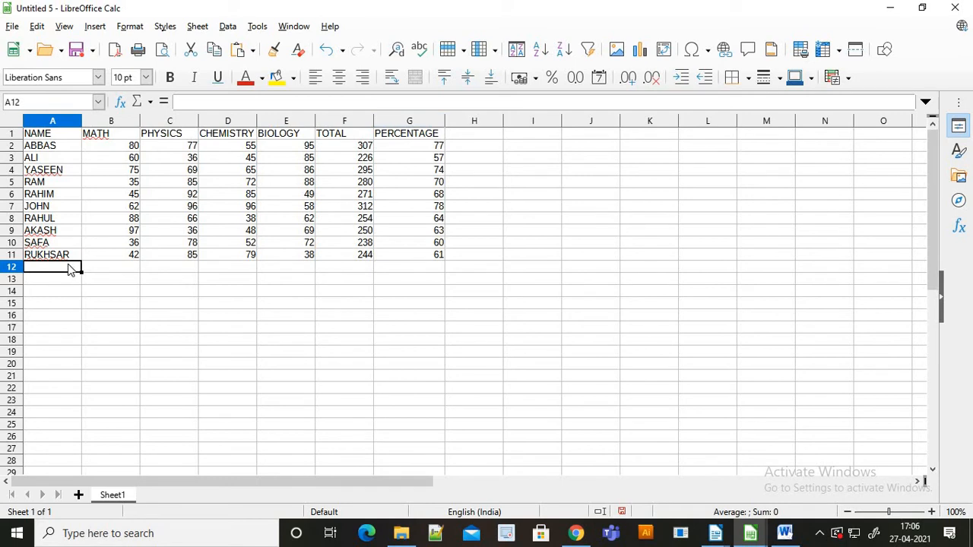
type("LOWEST")
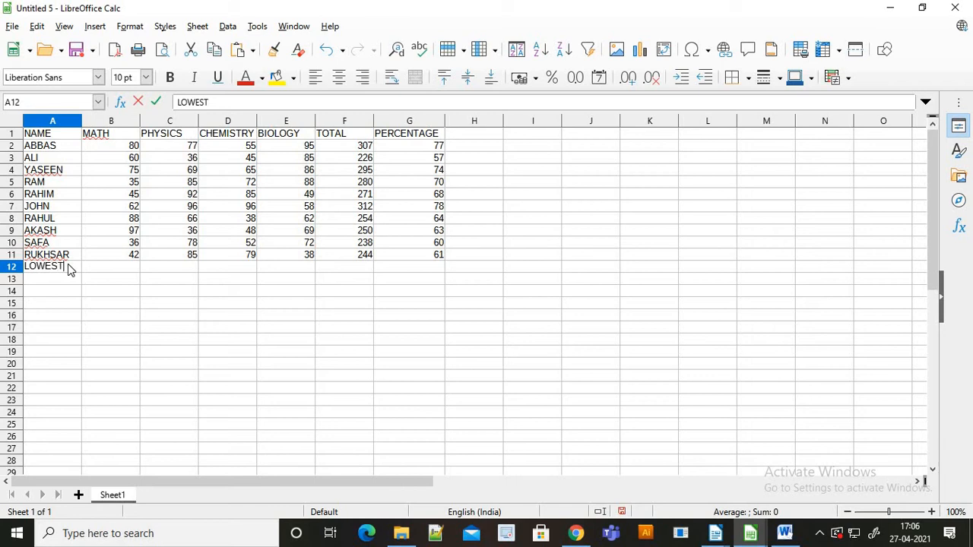
key("Return")
type("HIGHES")
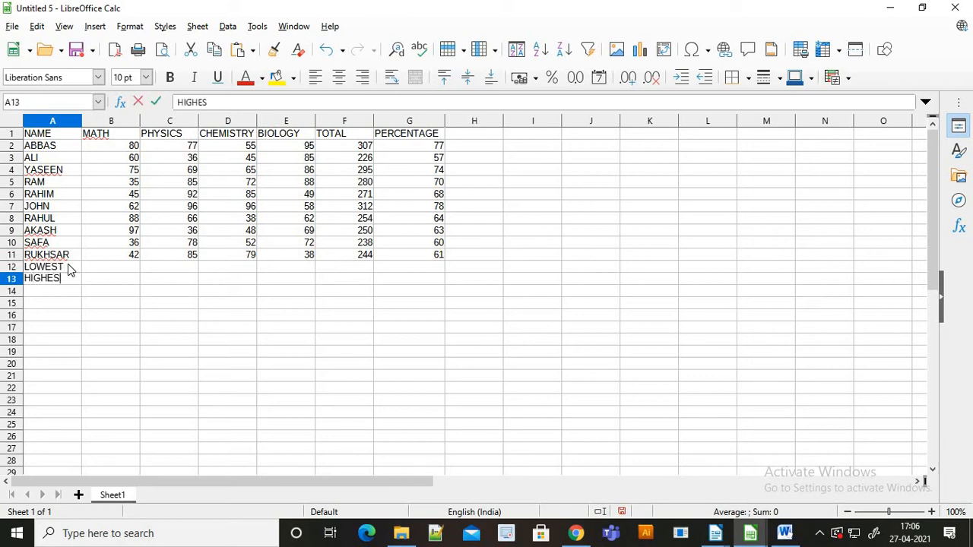
type("T")
key("Tab")
Enter the formula =MIN(B2:B11) in cell B12 to find the lowest MATH mark
key("Up")
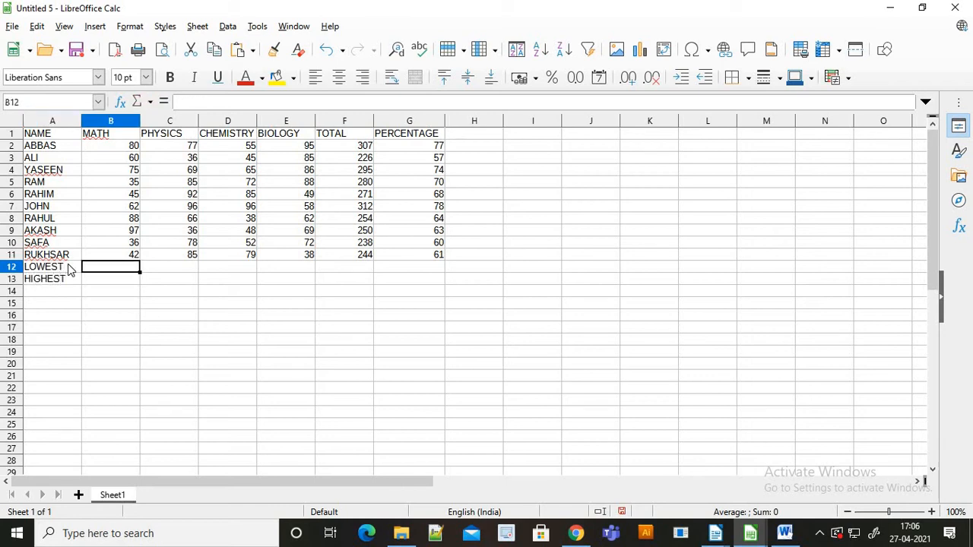
type("=")
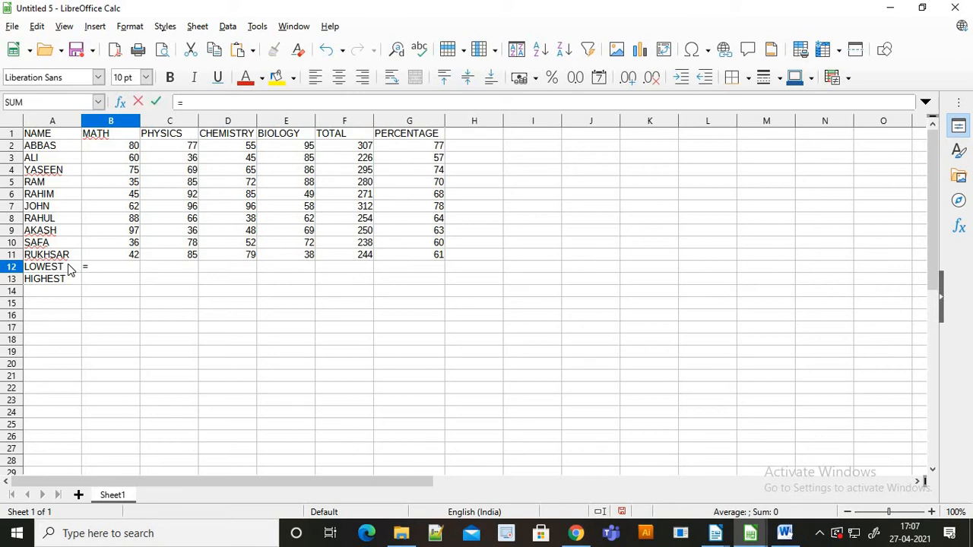
type("MI")
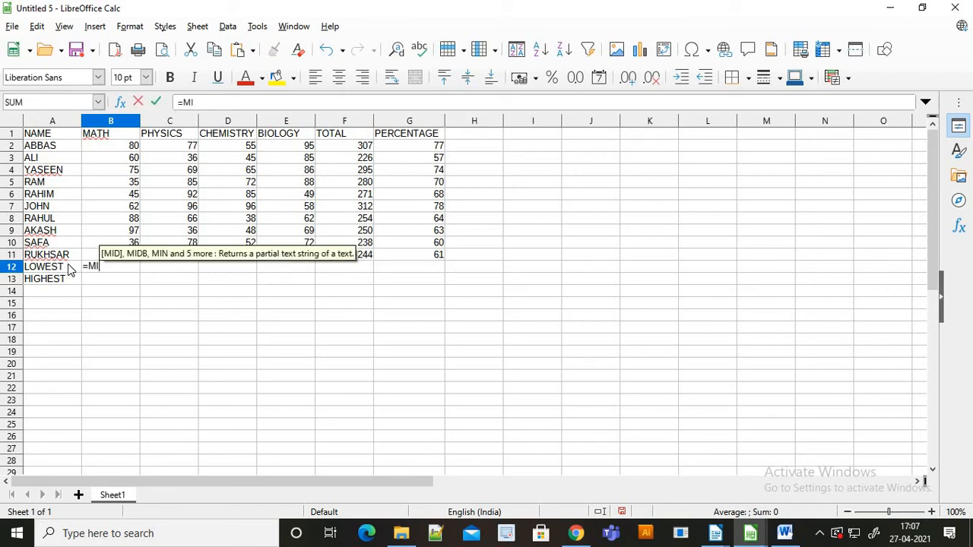
type("N(")
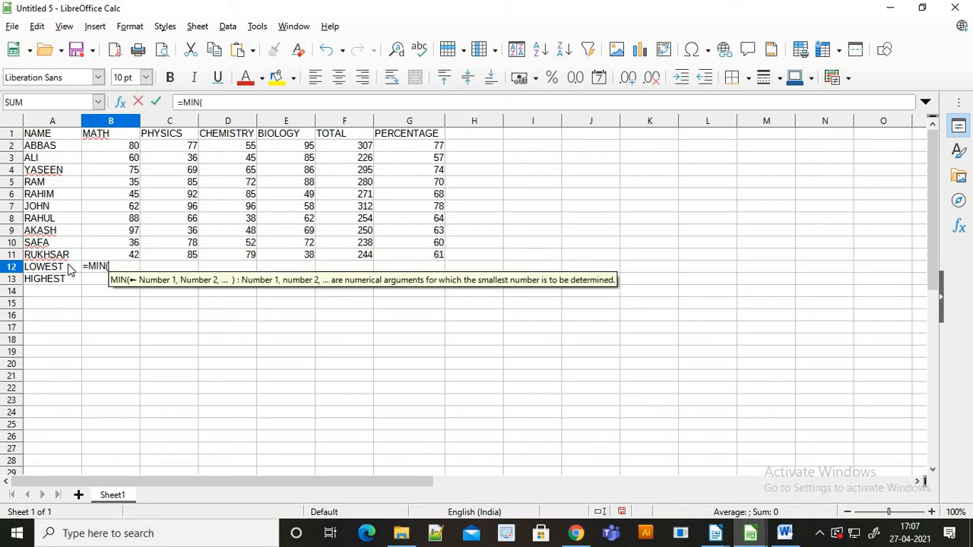
left_click(110, 144)
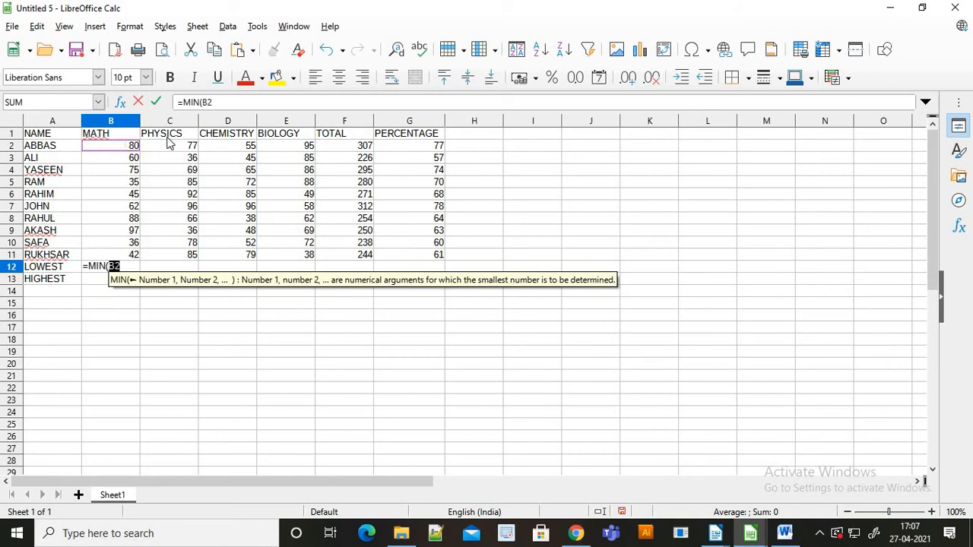
left_click(247, 103)
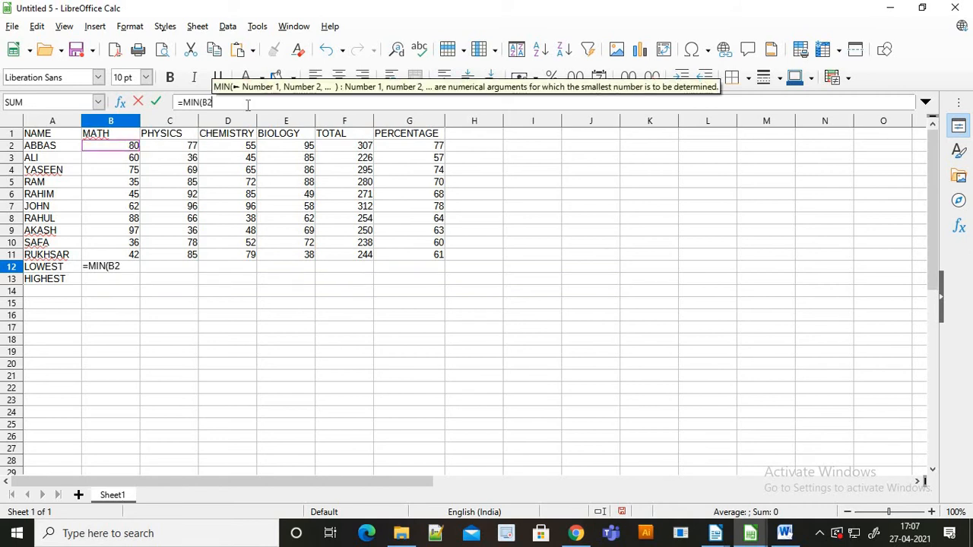
type(":")
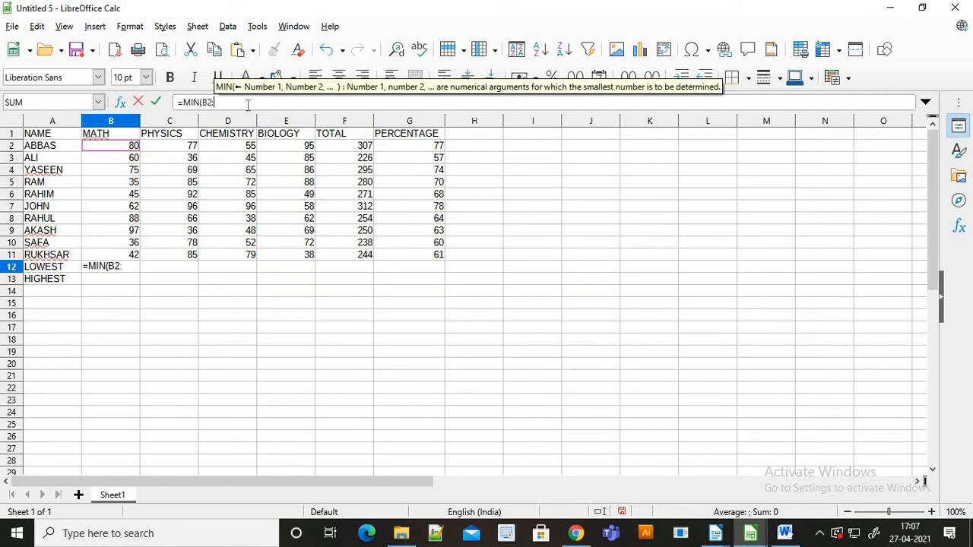
left_click(138, 257)
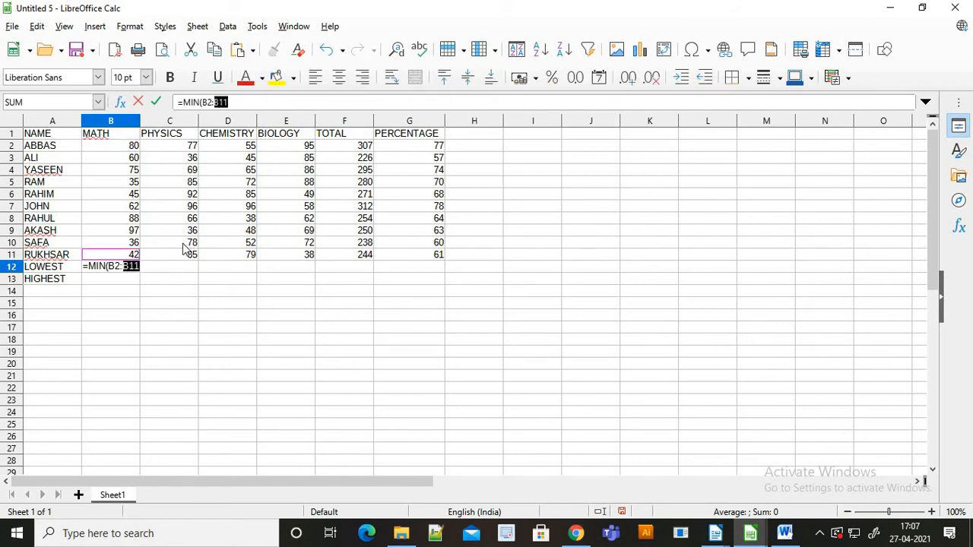
left_click(135, 146)
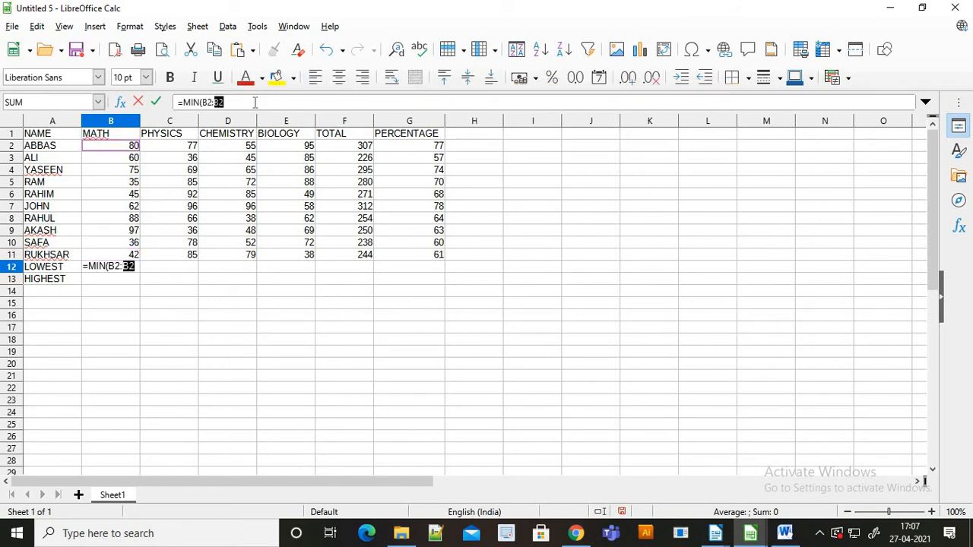
key("BackSpace")
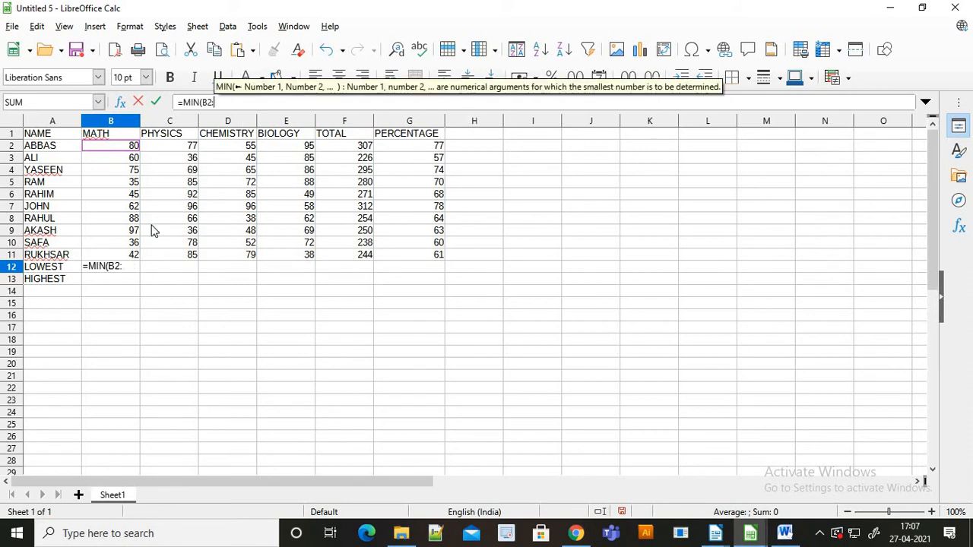
left_click(131, 257)
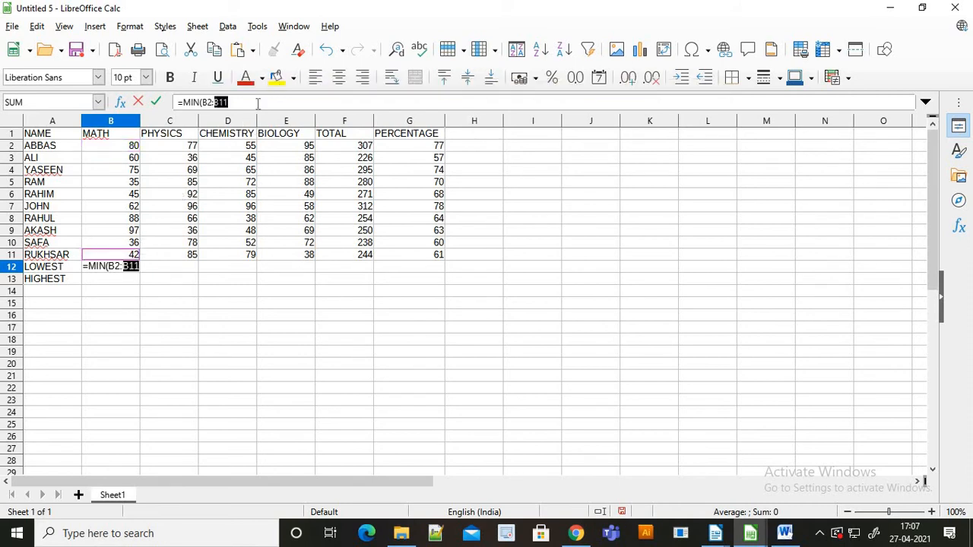
left_click(256, 104)
type(")")
key("Return")
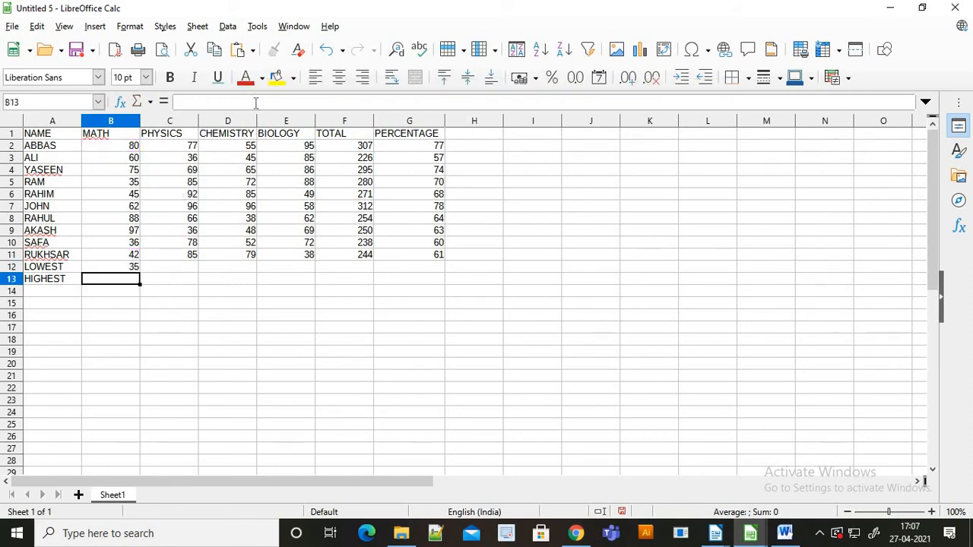
left_click(108, 148)
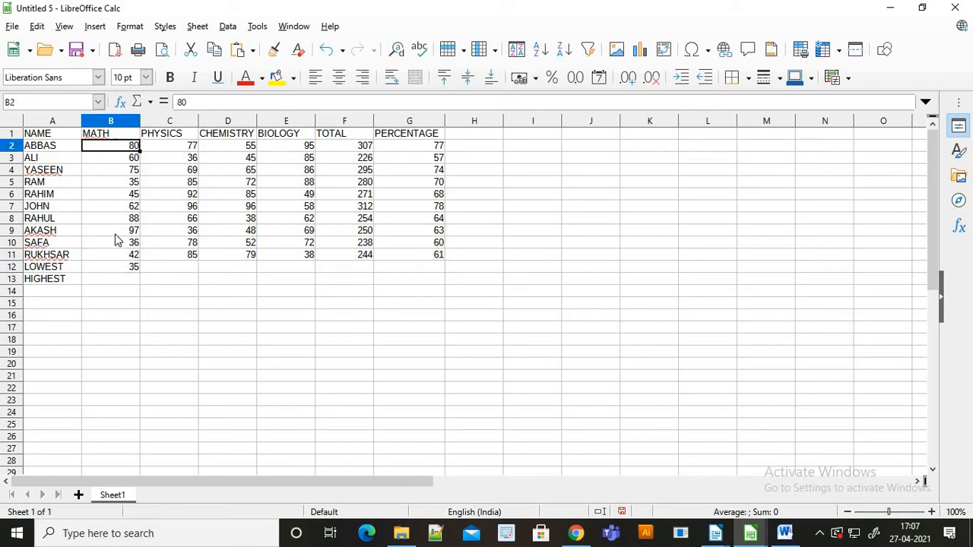
Review the MATH marks in B2:B11 against the lowest mark in B12
left_click(133, 267)
key("Up")
key("Up")
key("Up")
key("Up")
key("Up")
key("Up")
key("Up")
key("Up")
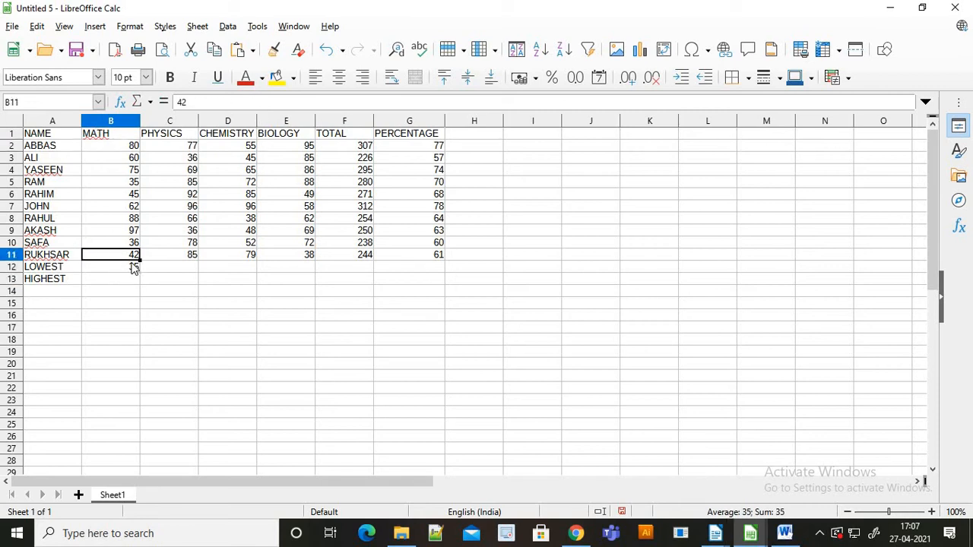
key("Up")
key("Up")
key("Down")
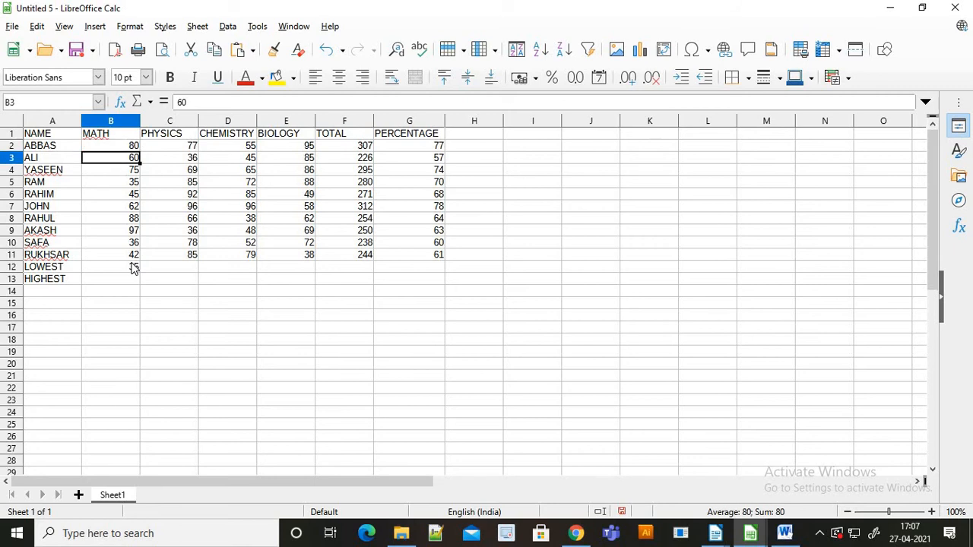
key("Down")
key("Down")
key("Down")
key("Down")
key("Down")
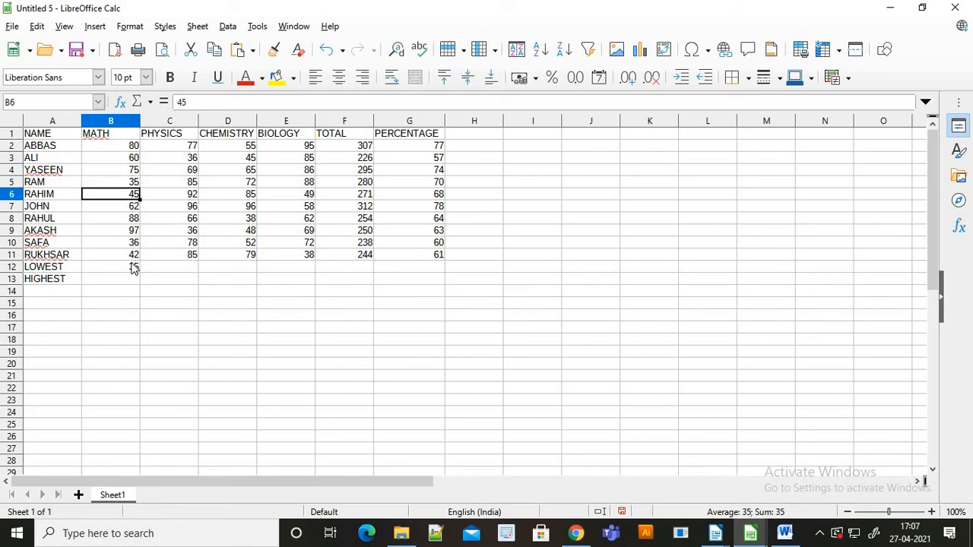
key("Down")
key("Down")
key("Down")
key("Down")
Enter the formula =MAX(B2:B11) in cell B13 to find the highest MATH mark
key("Down")
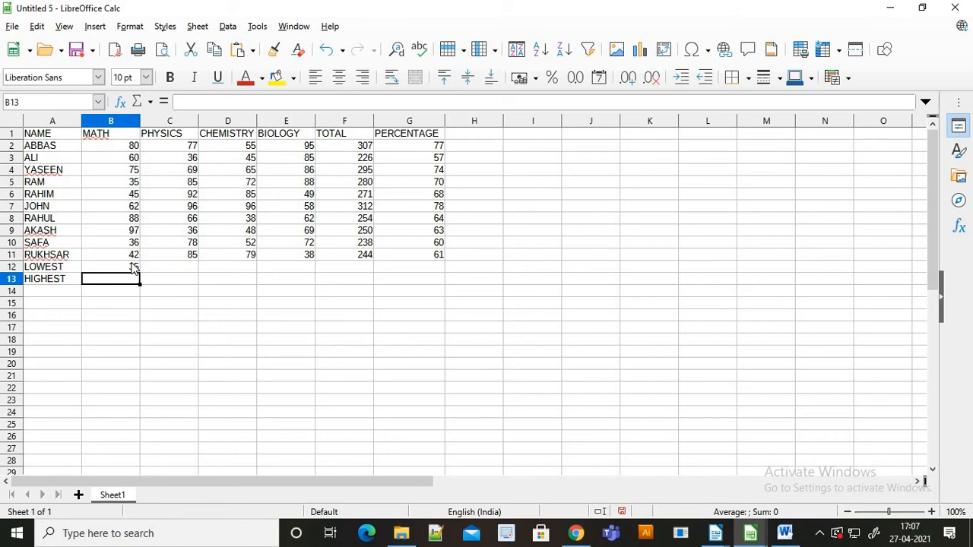
type("=")
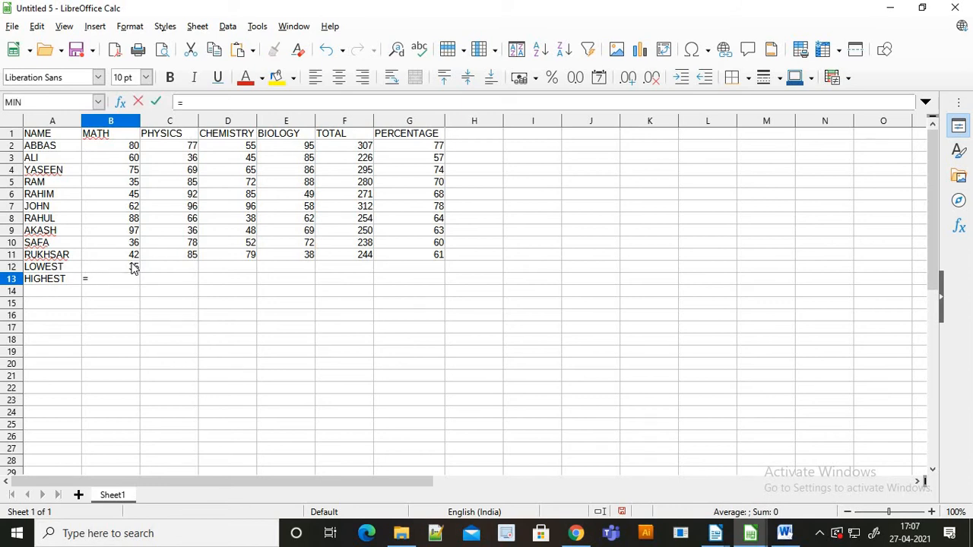
type("MAX")
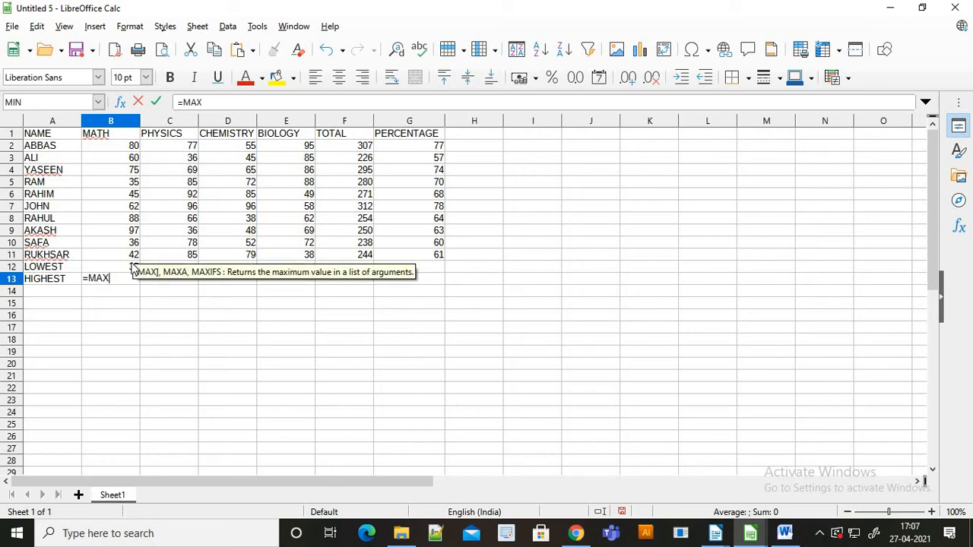
type("(")
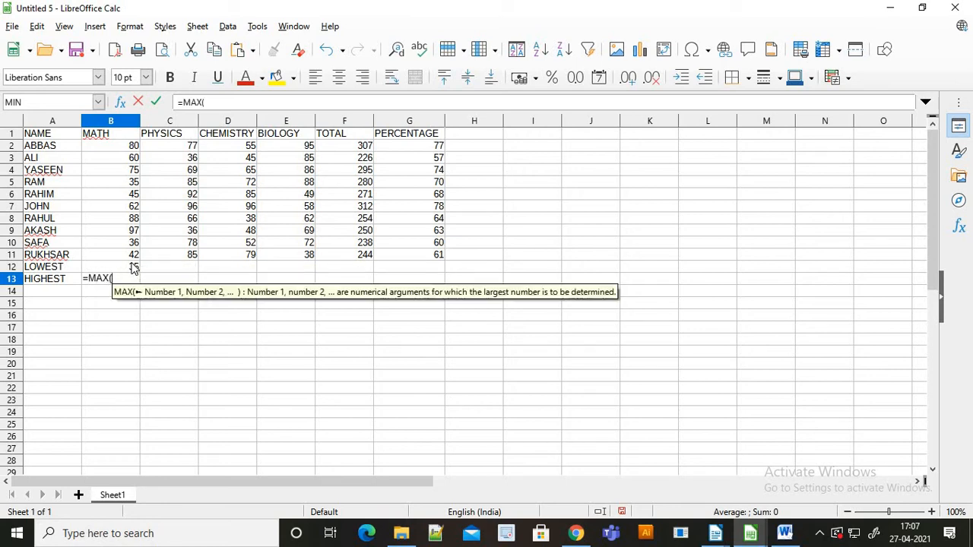
left_click(122, 147)
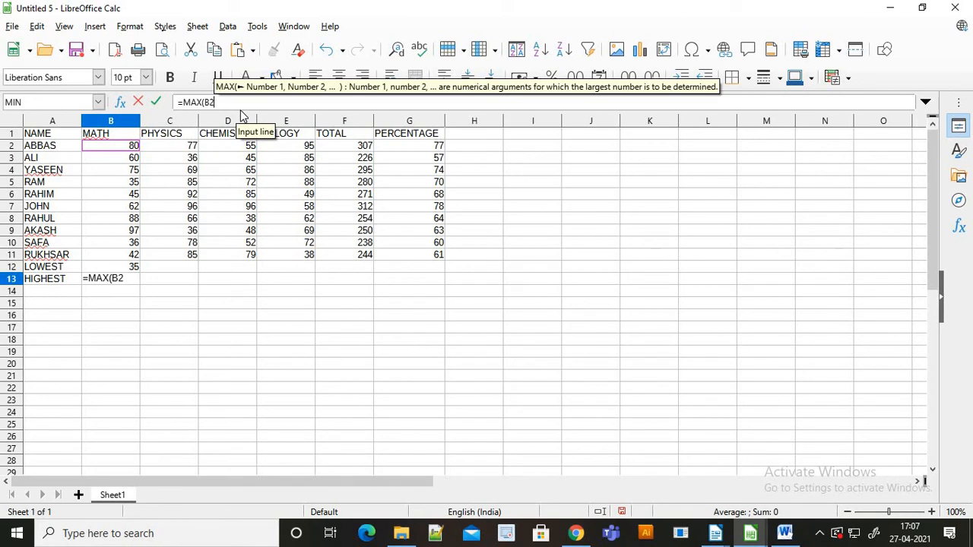
type(":")
left_click(135, 256)
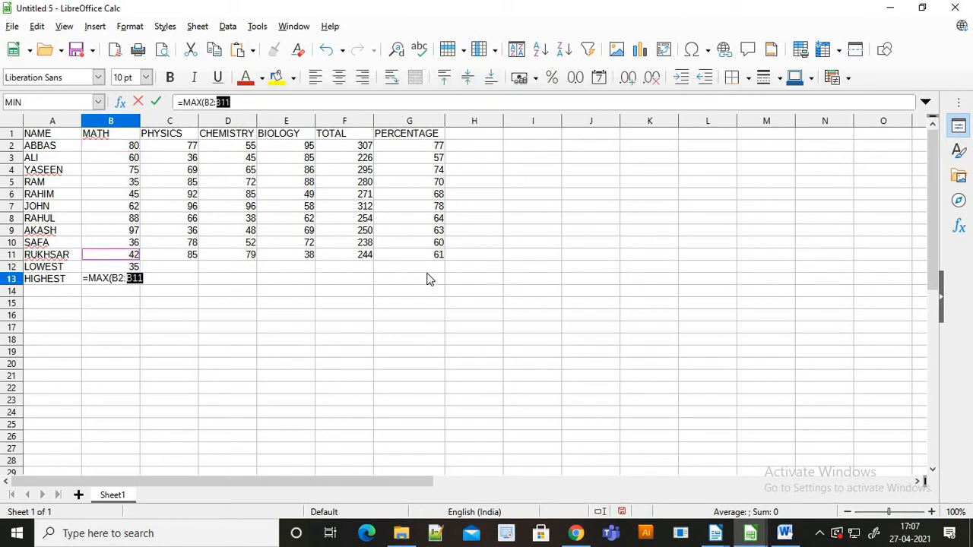
left_click(332, 105)
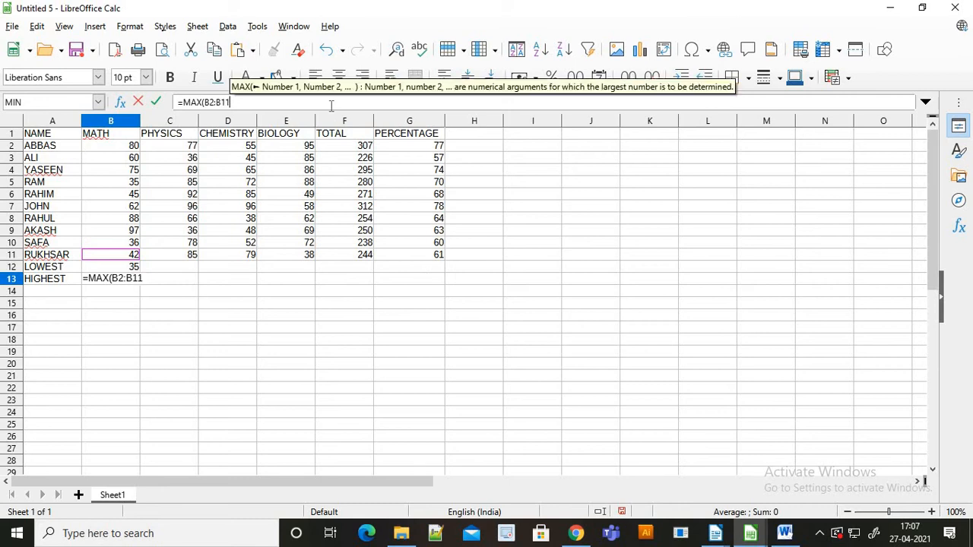
type(")")
key("Return")
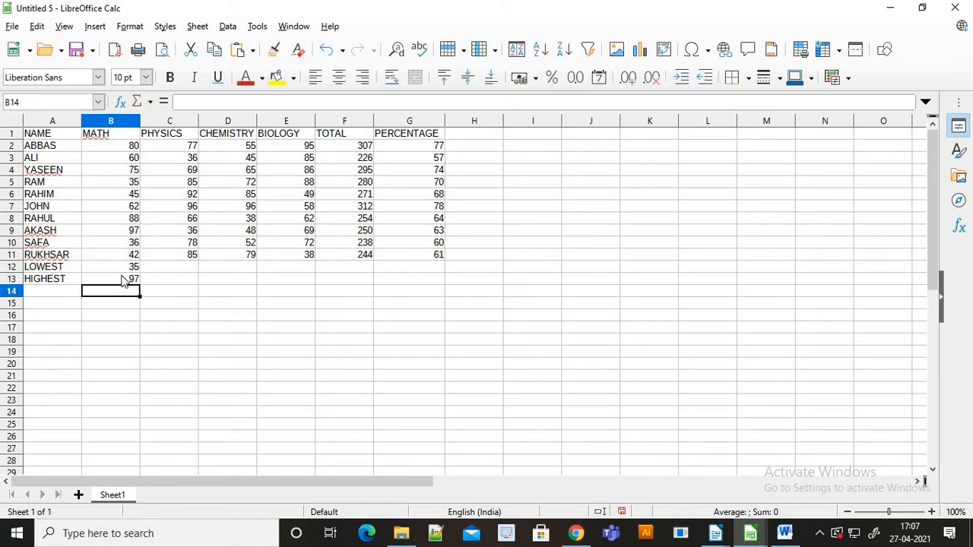
Fill the lowest and highest mark formulas from B12:B13 across to column E and check the results for the other subjects
left_click(124, 282)
left_click(134, 269)
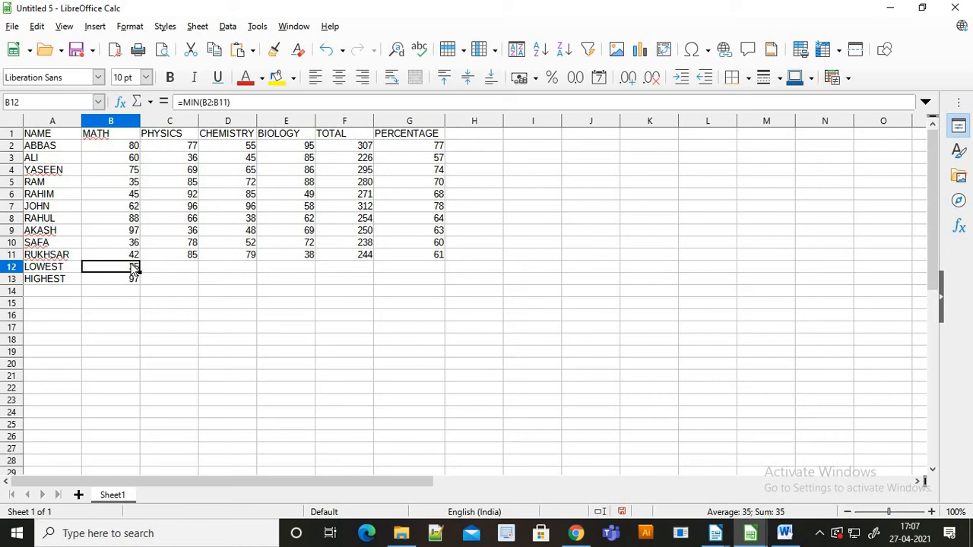
key("shift+Down")
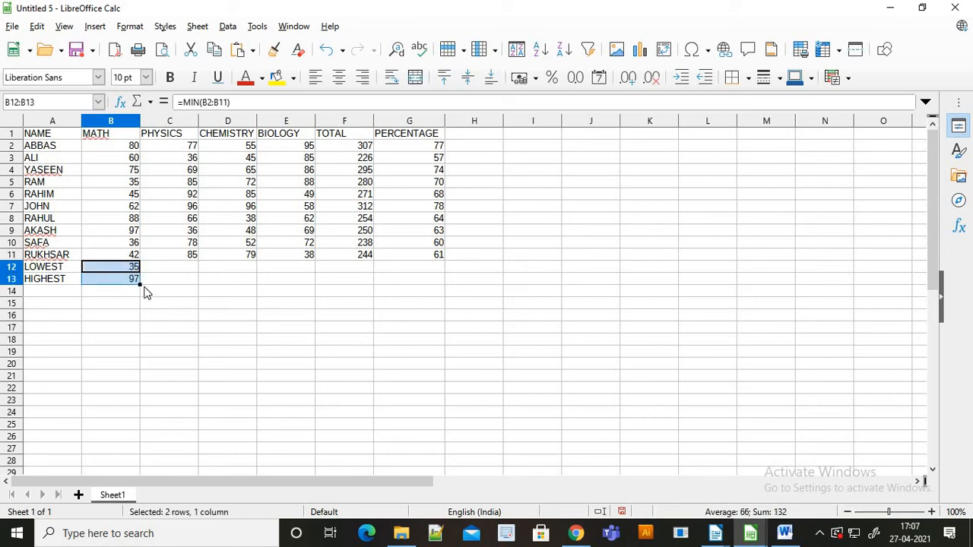
left_click_drag(141, 284, 295, 289)
left_click(239, 305)
left_click(168, 269)
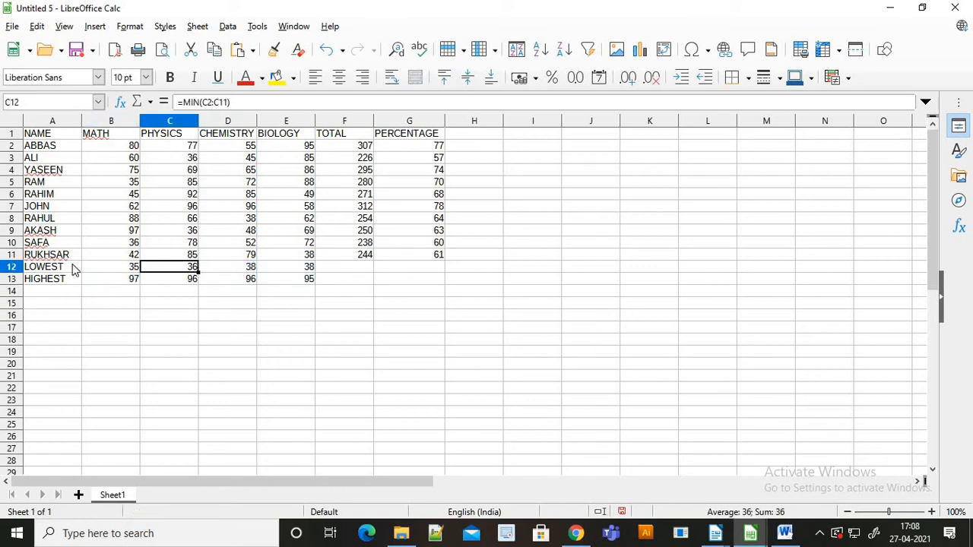
left_click(47, 271)
left_click(48, 278)
left_click(308, 279)
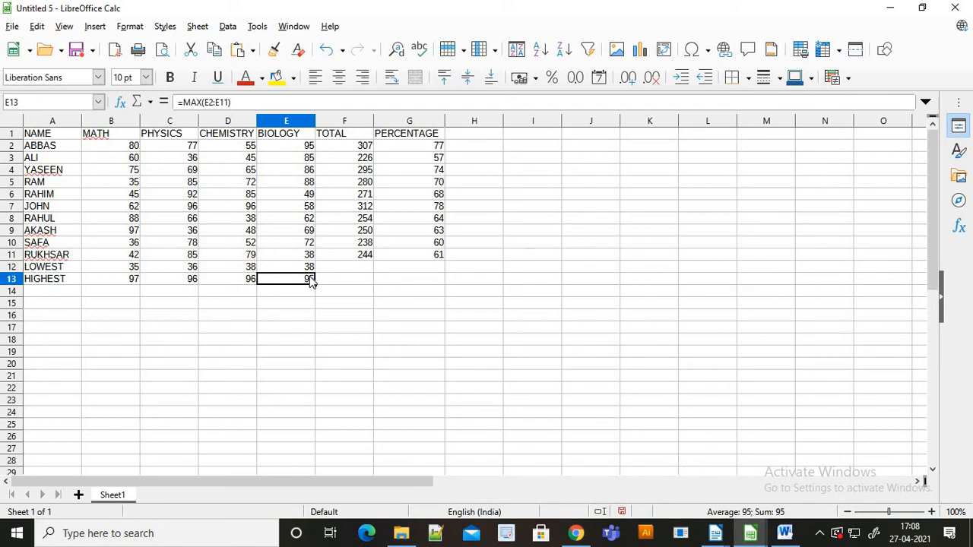
Switch to the Word document and highlight the bullets about lowest and highest marks and minimum 10 records in turquoise
key("alt+Tab")
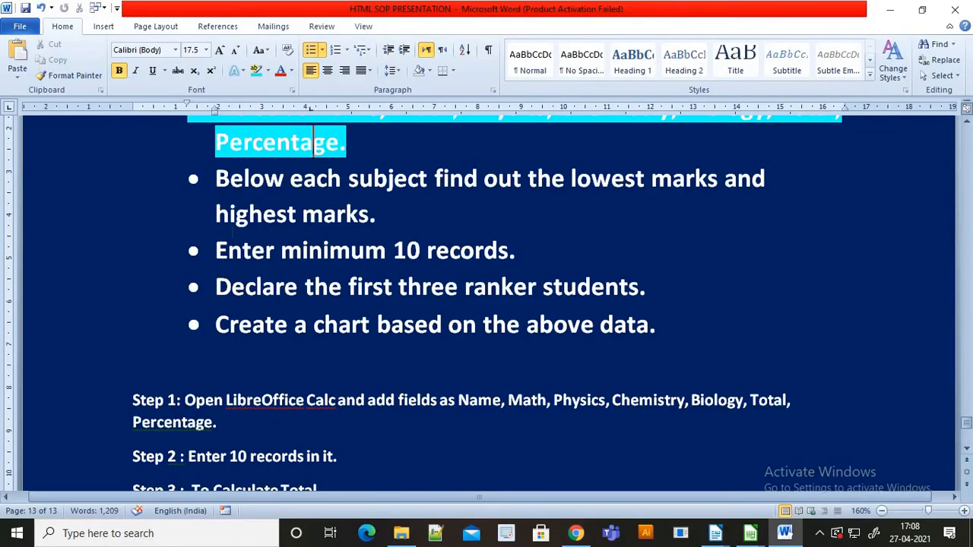
left_click_drag(216, 179, 606, 223)
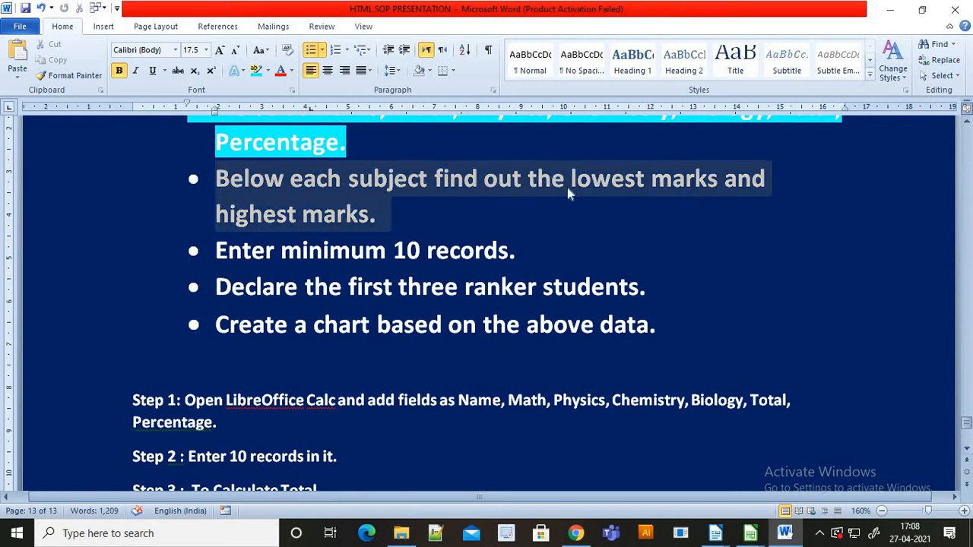
left_click(253, 74)
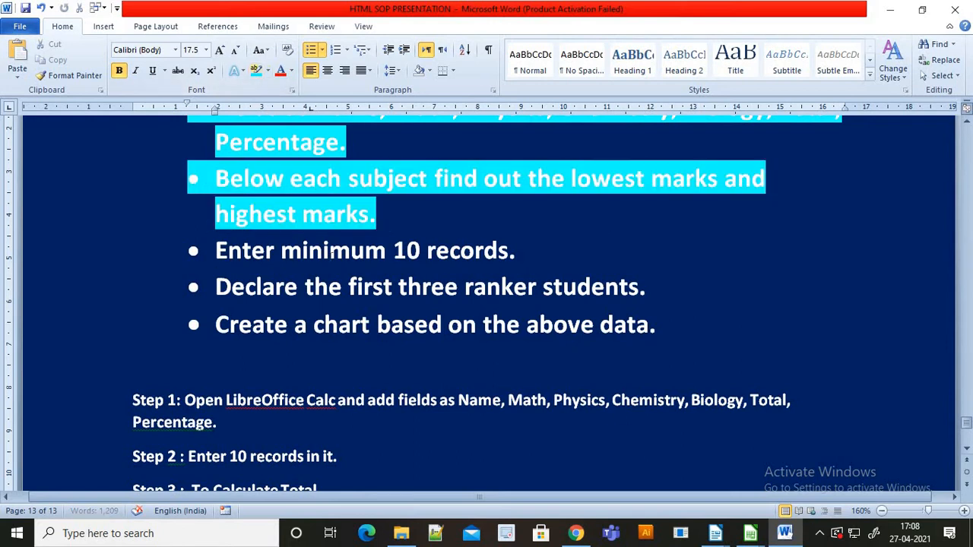
left_click_drag(215, 251, 531, 251)
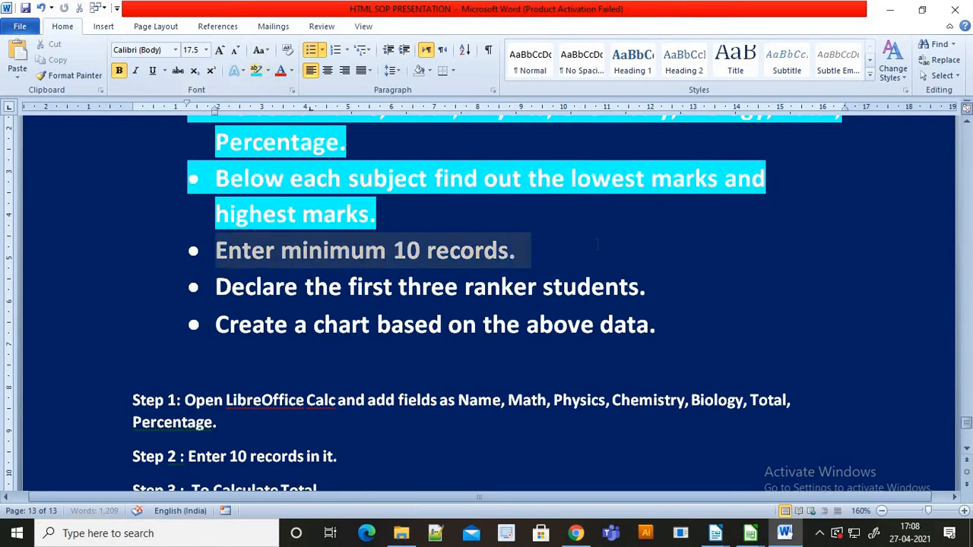
left_click(253, 69)
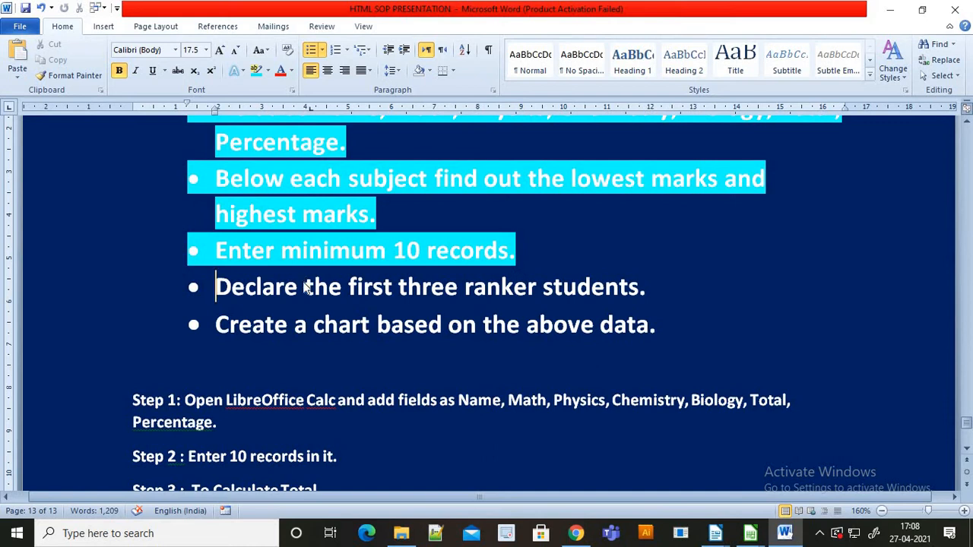
Return to the marks sheet in LibreOffice Calc and enter =LARGE(G2:G11,1) in G12 to find the top percentage
key("alt+Tab")
left_click(421, 265)
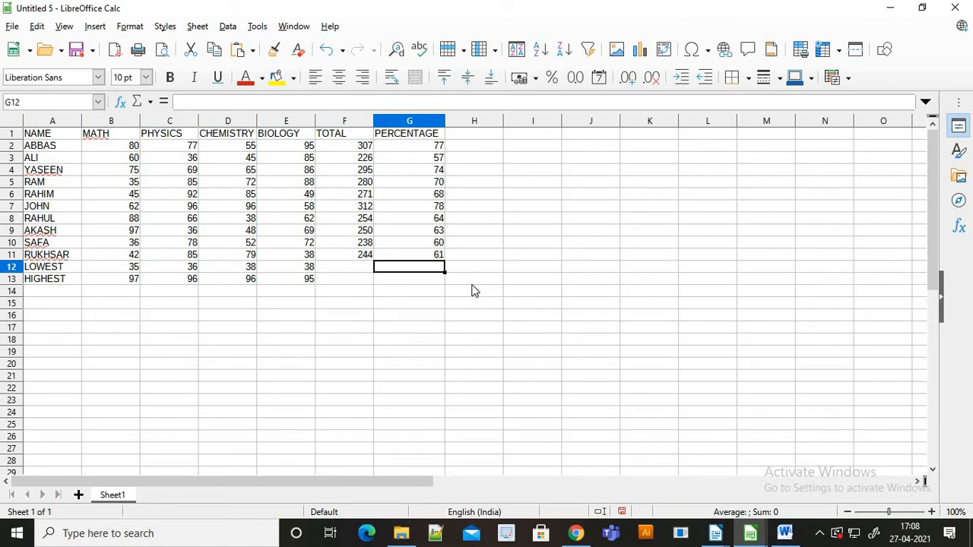
type("=")
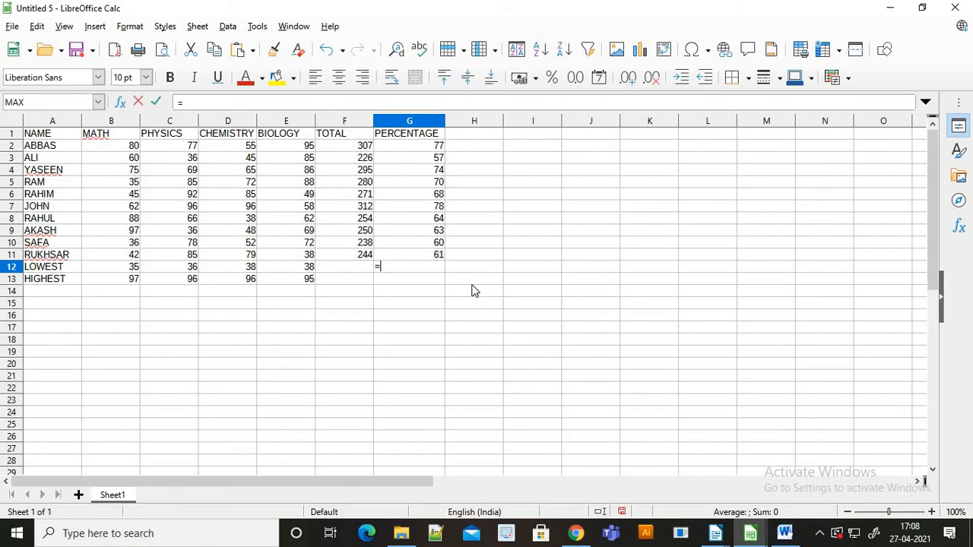
type("LARGE")
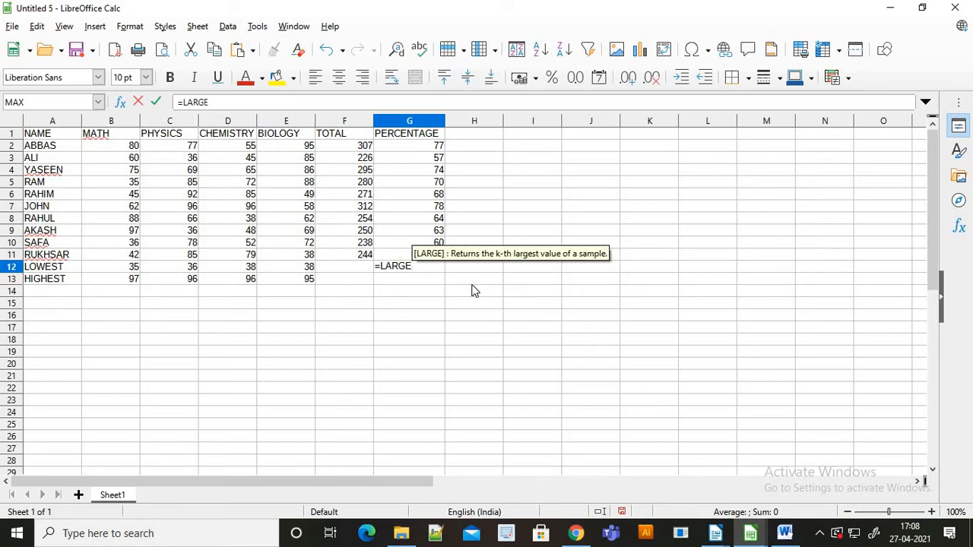
type("(")
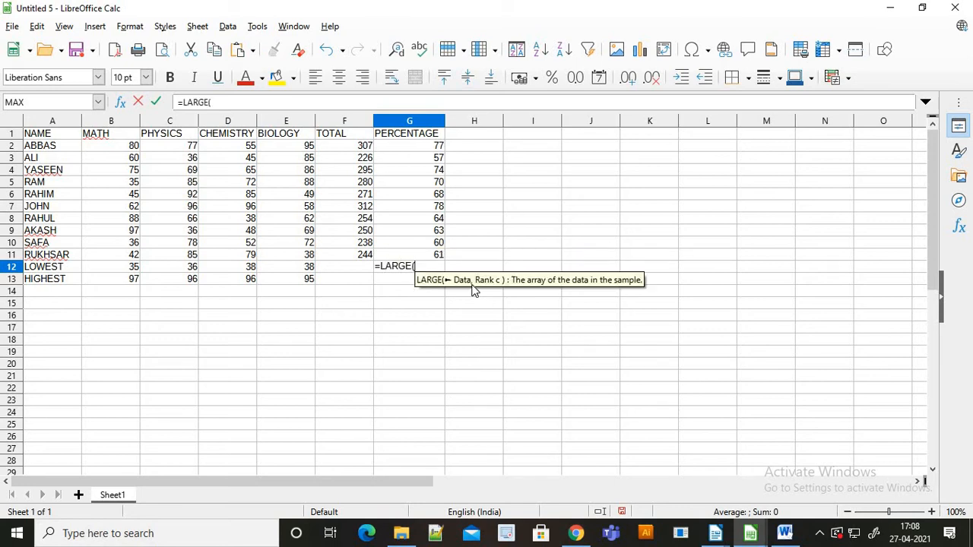
left_click(417, 147)
left_click(299, 104)
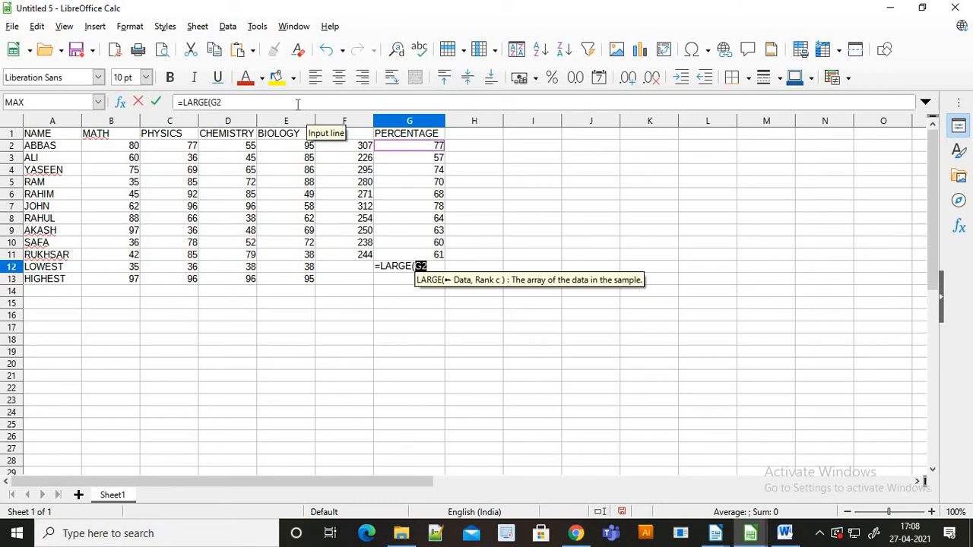
type(":")
left_click(396, 256)
left_click(329, 102)
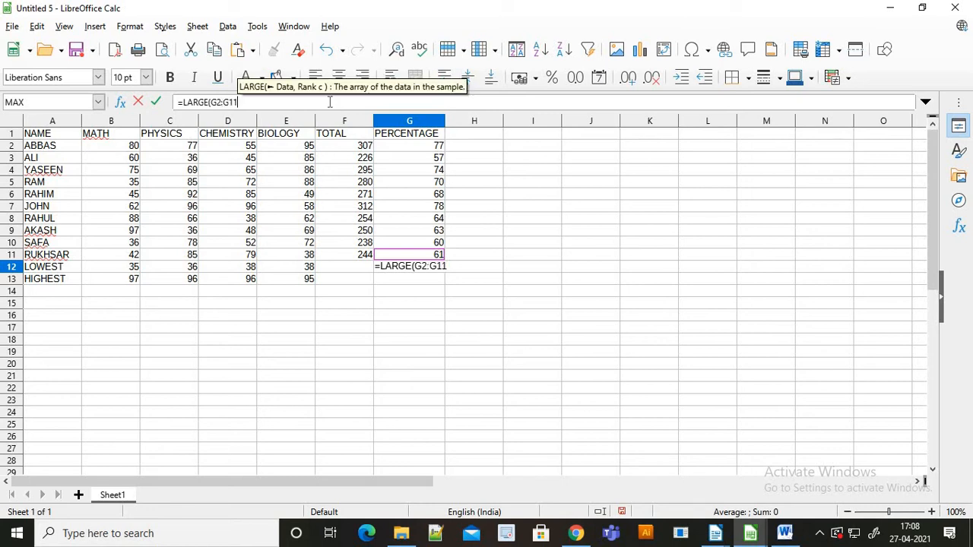
type(")")
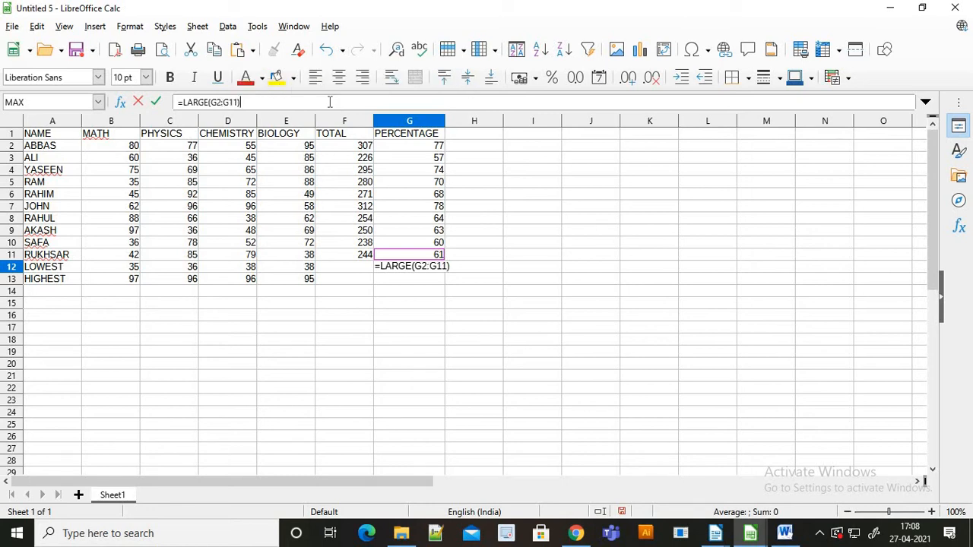
key("BackSpace")
type(",")
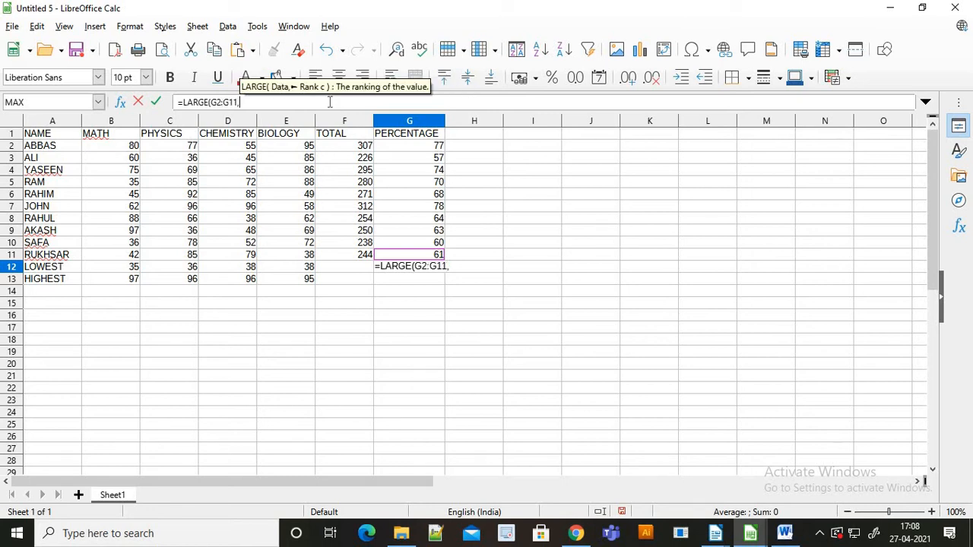
type("1)")
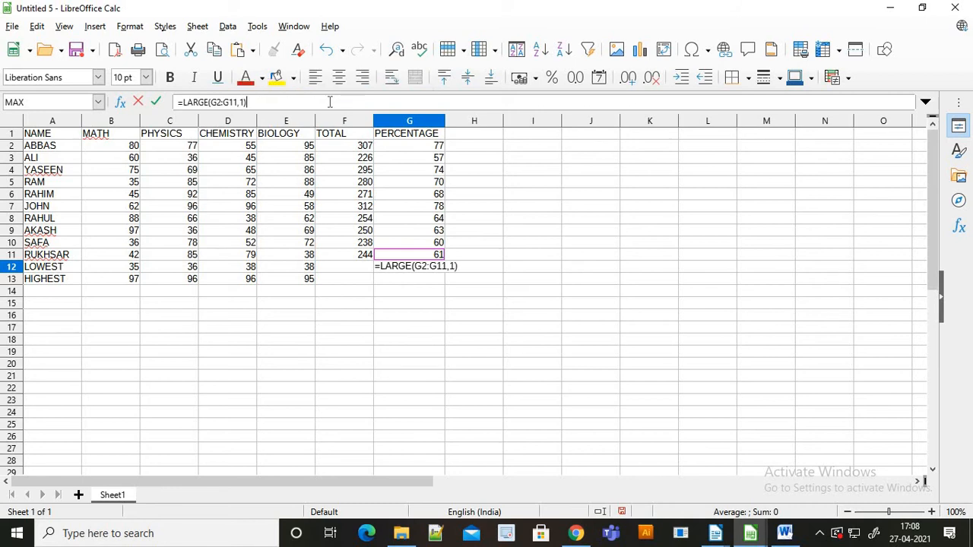
key("Return")
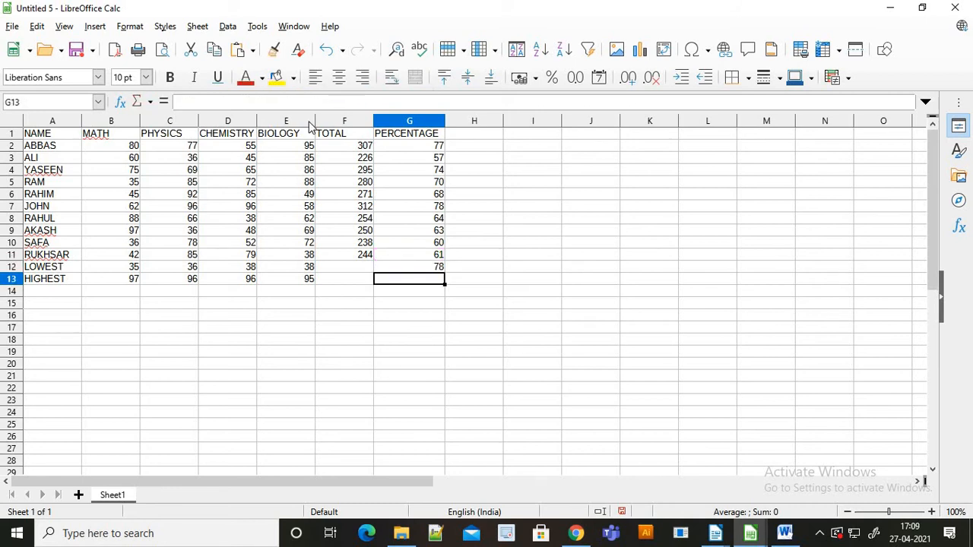
Compare the student percentages in column G with the top percentage in G12
left_click(423, 271)
key("Up")
key("Up")
key("Up")
key("Up")
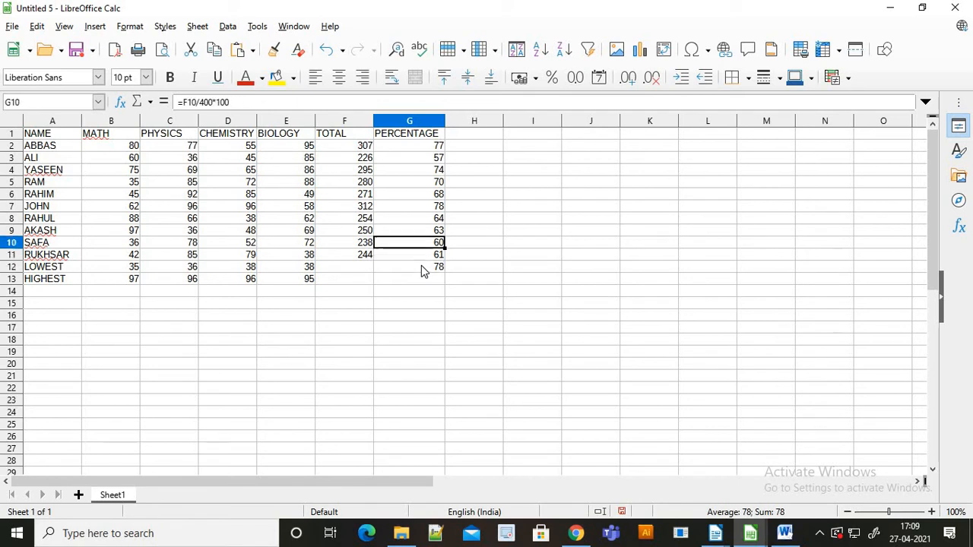
key("Down")
key("Down")
key("Down")
key("Down")
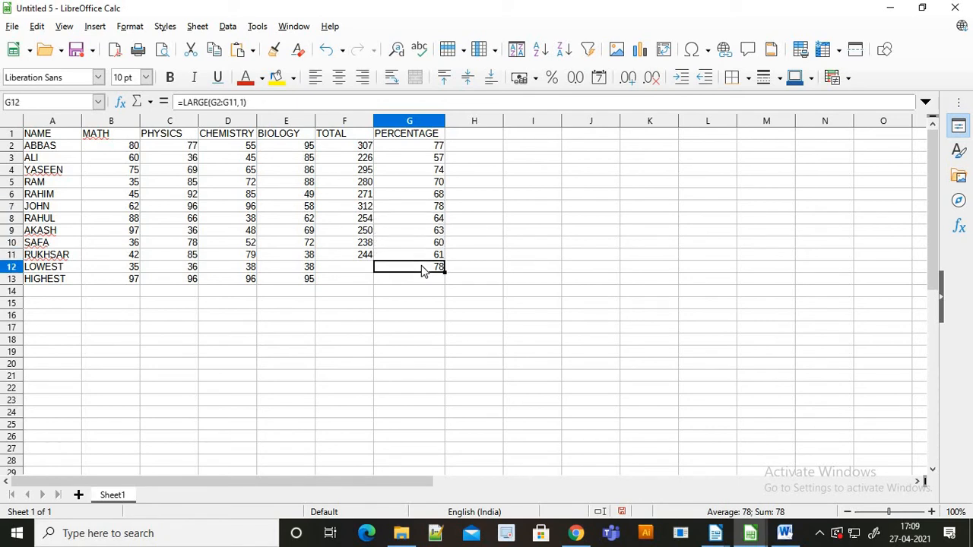
Label the ranking rows 1ST, 2ND and 3RD in cells H12 to H14
left_click(484, 274)
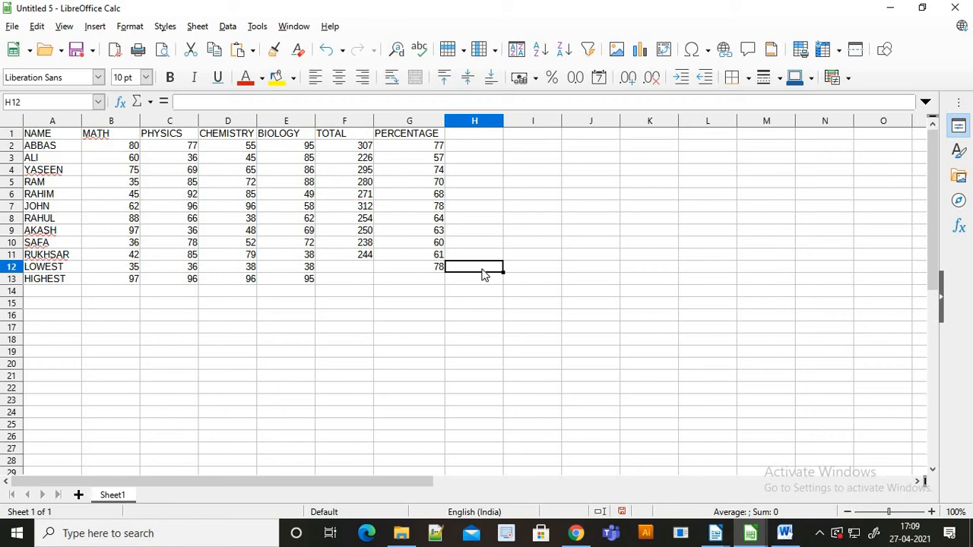
type("1ST")
key("Return")
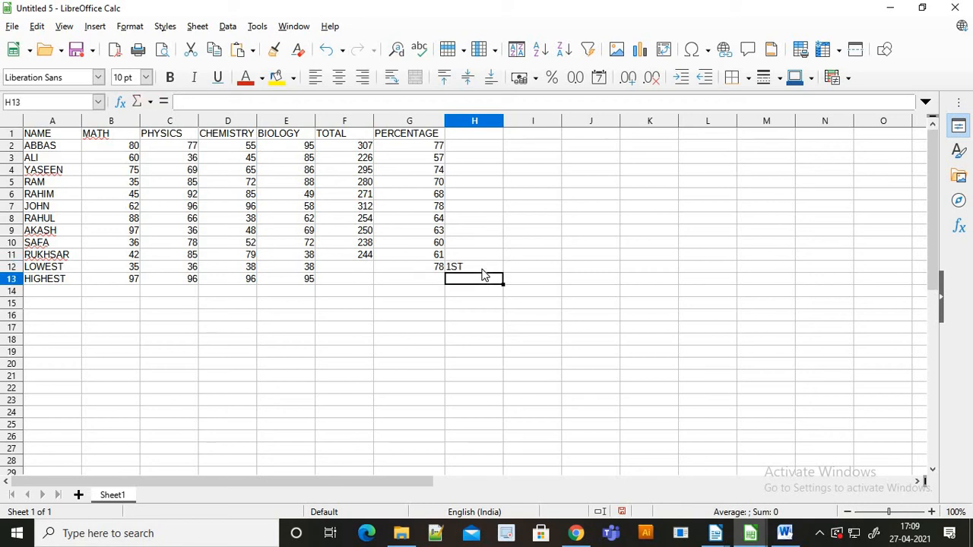
key("Left")
key("Right")
type("2ND")
key("Return")
type("3")
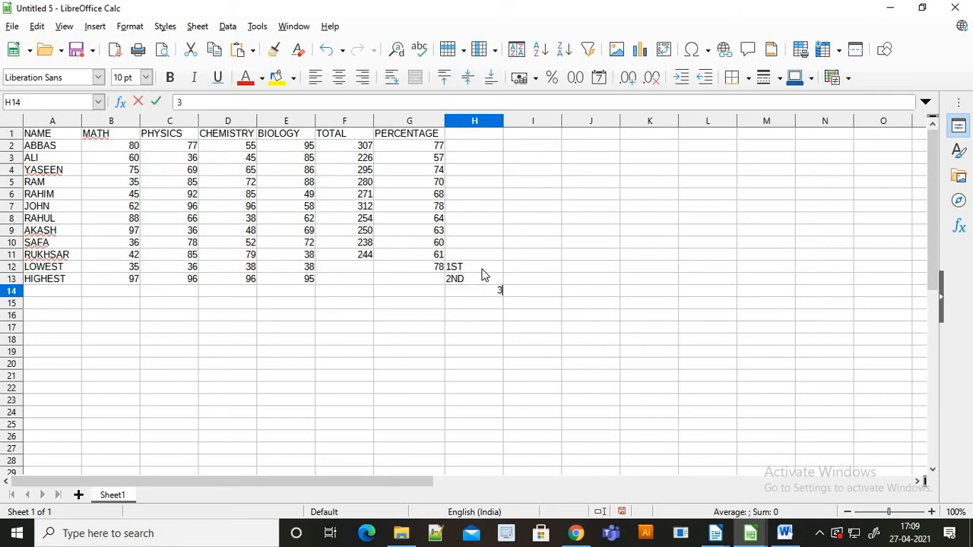
type("RD")
key("Return")
Enter =LARGE(G2:G11,2) in G13 to find the second-highest percentage
key("Left")
key("Up")
key("Up")
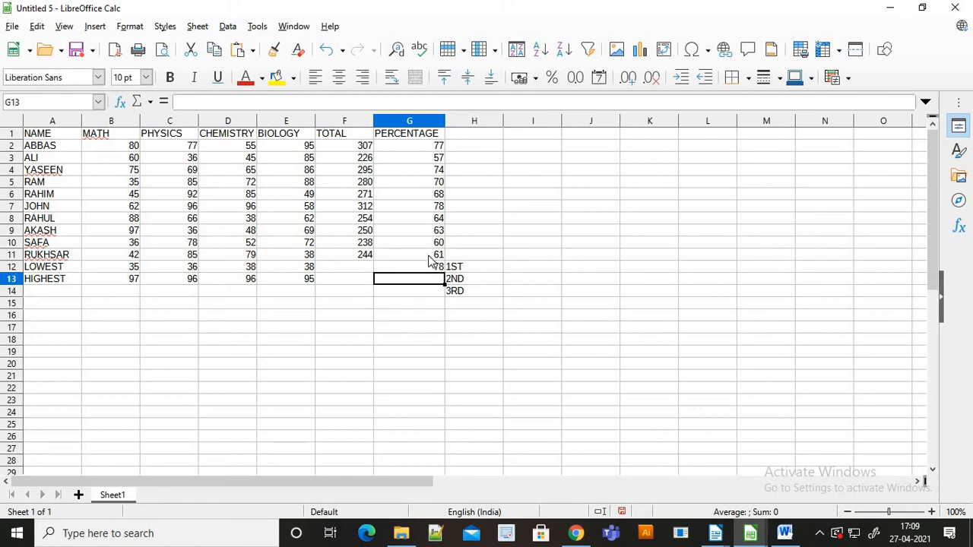
type("=L")
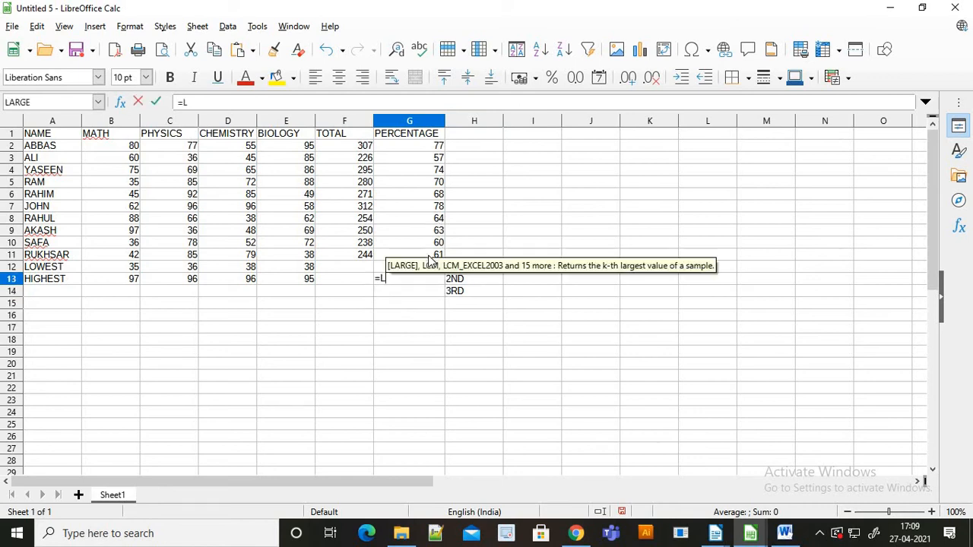
type("ARGE(")
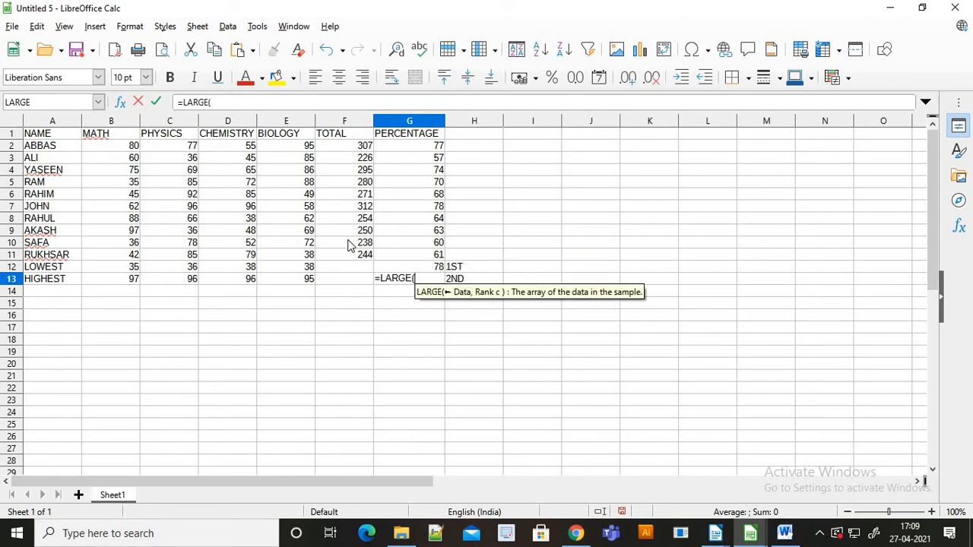
left_click(417, 146)
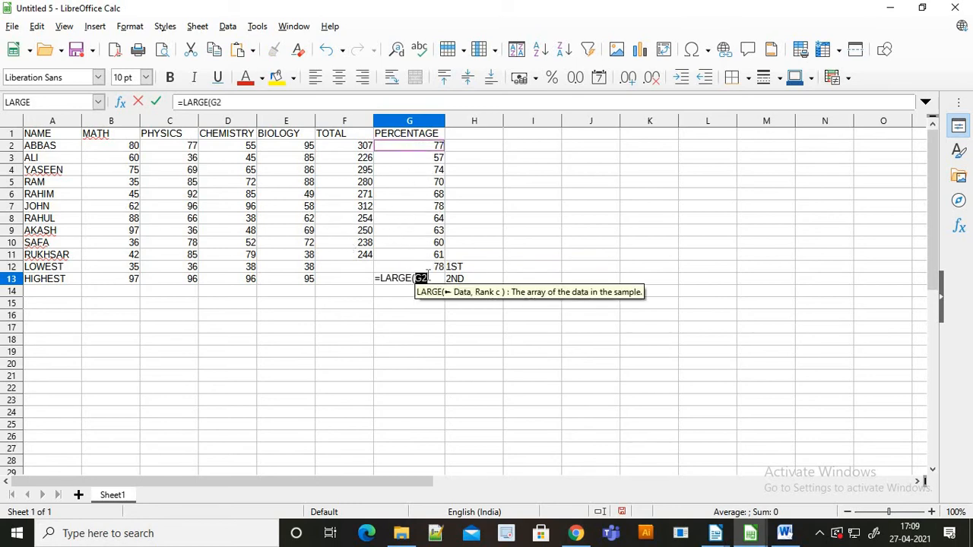
left_click(322, 98)
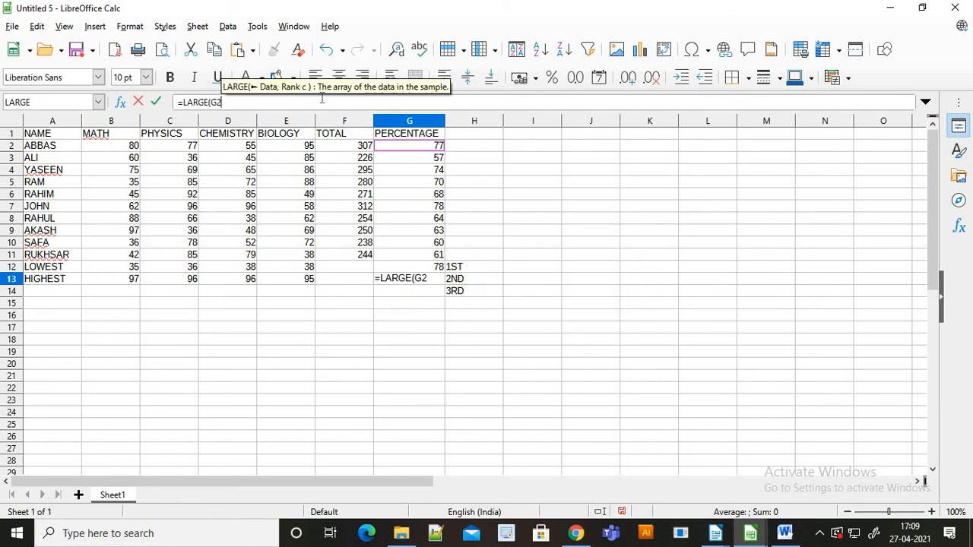
type(":")
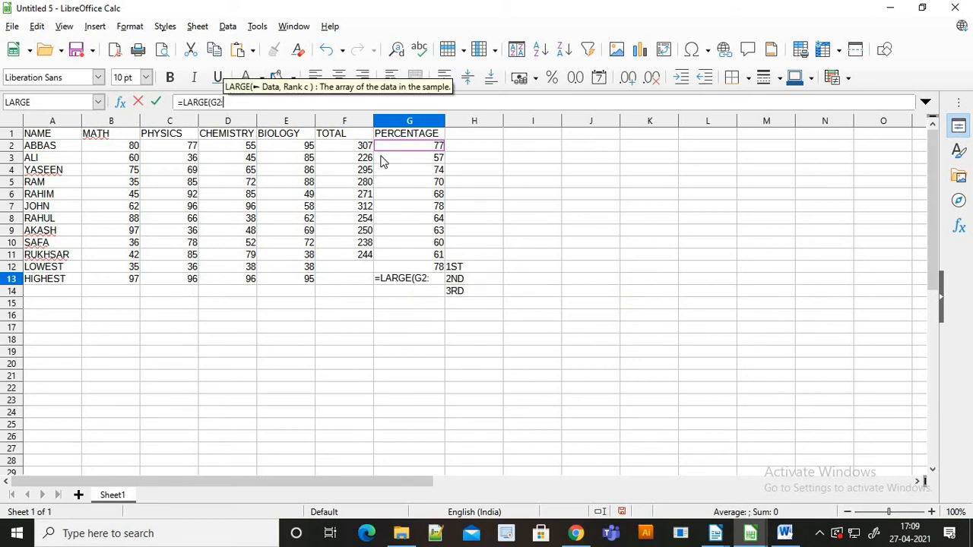
left_click(435, 257)
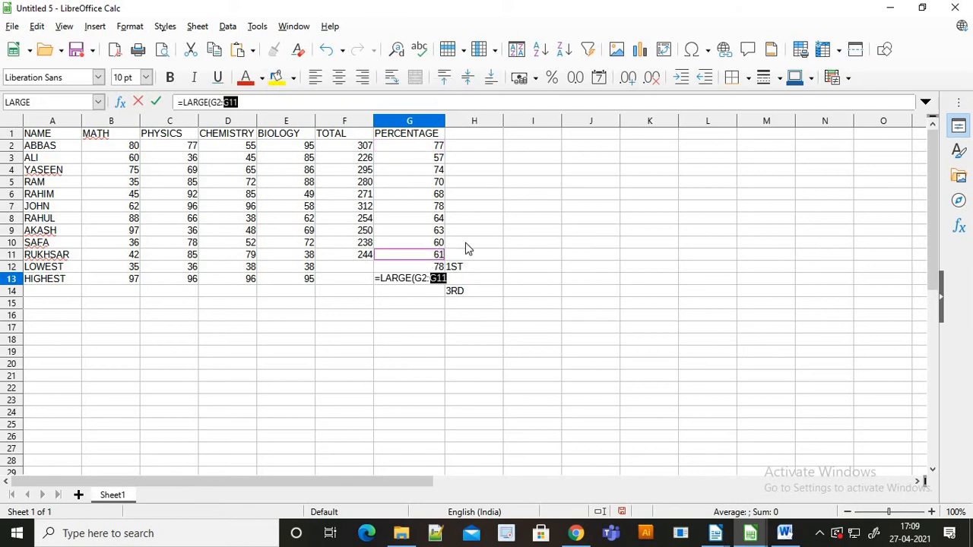
left_click(316, 102)
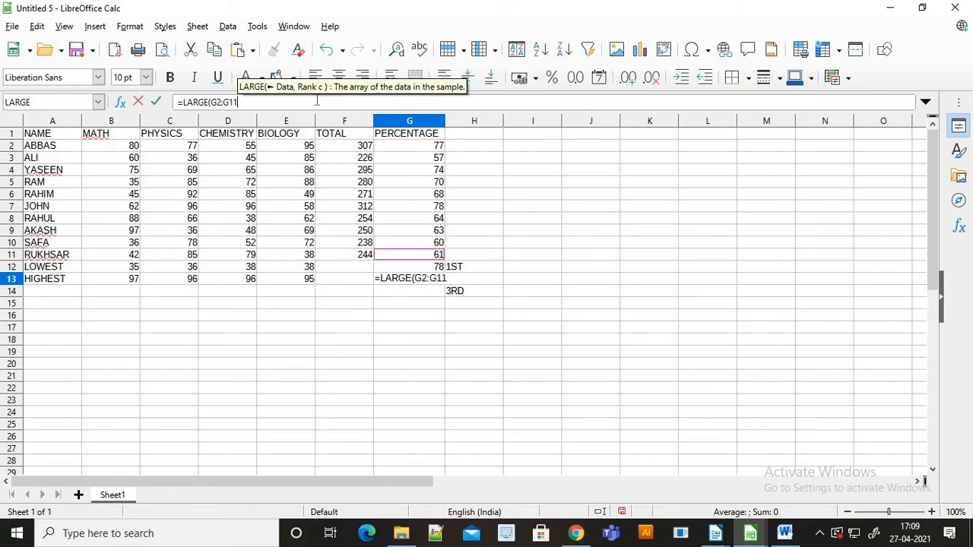
type(",")
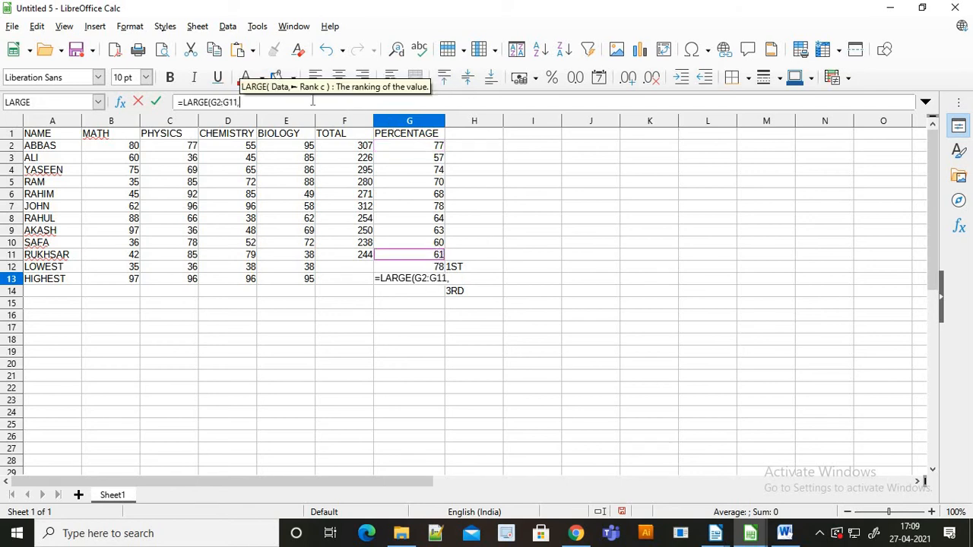
type("2)")
key("Return")
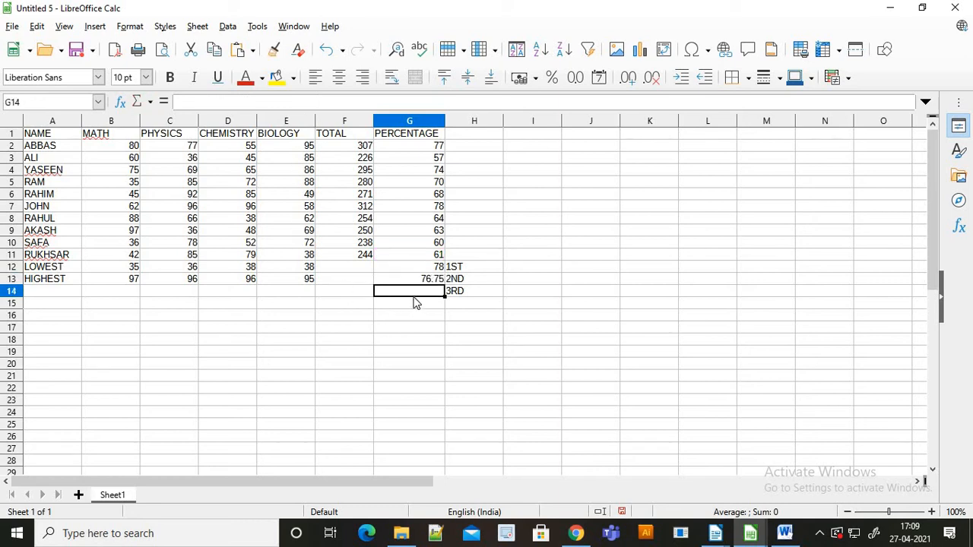
Enter =LARGE(G2:G11,3) in G14 to find the third-highest percentage, correcting the misspelled function name
type("=")
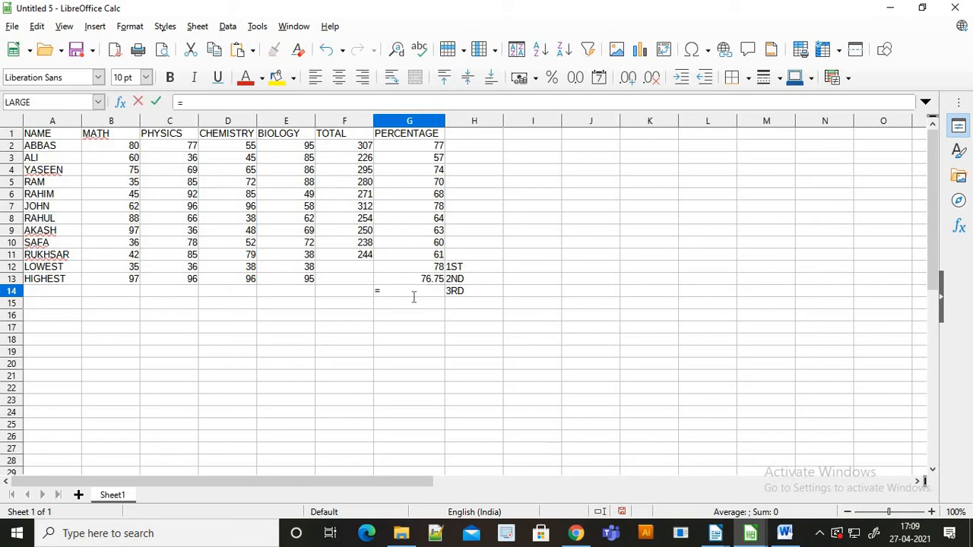
type("KARGE(")
left_click(430, 149)
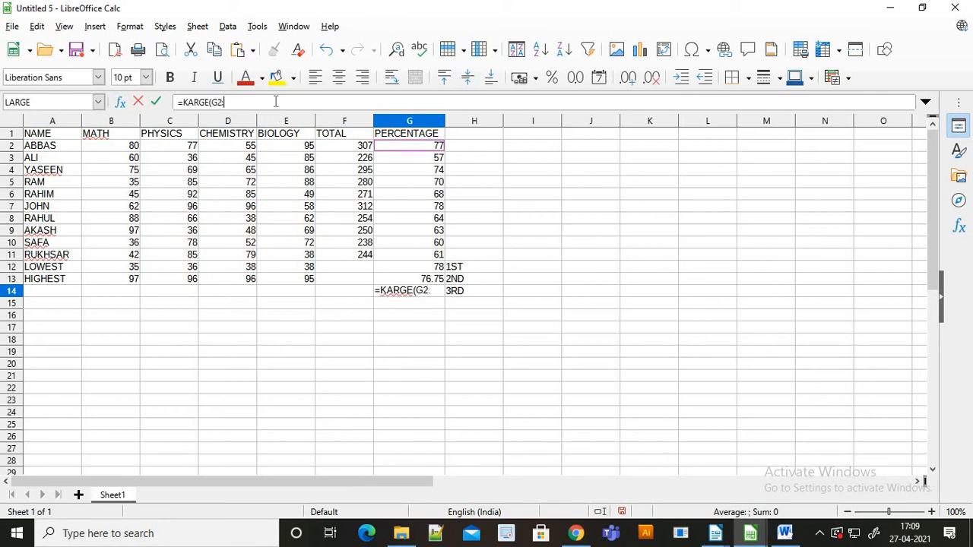
left_click(404, 258)
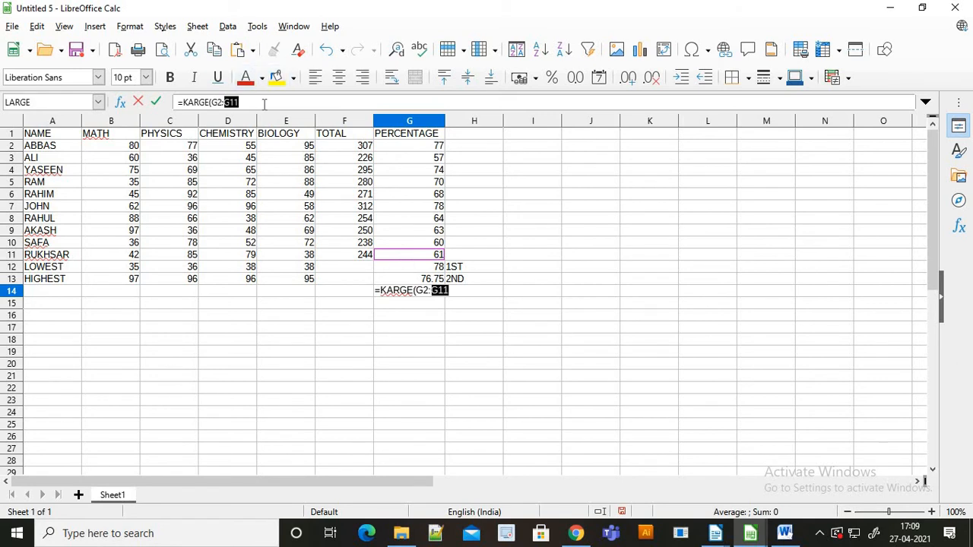
left_click(263, 103)
type(",3)")
key("Return")
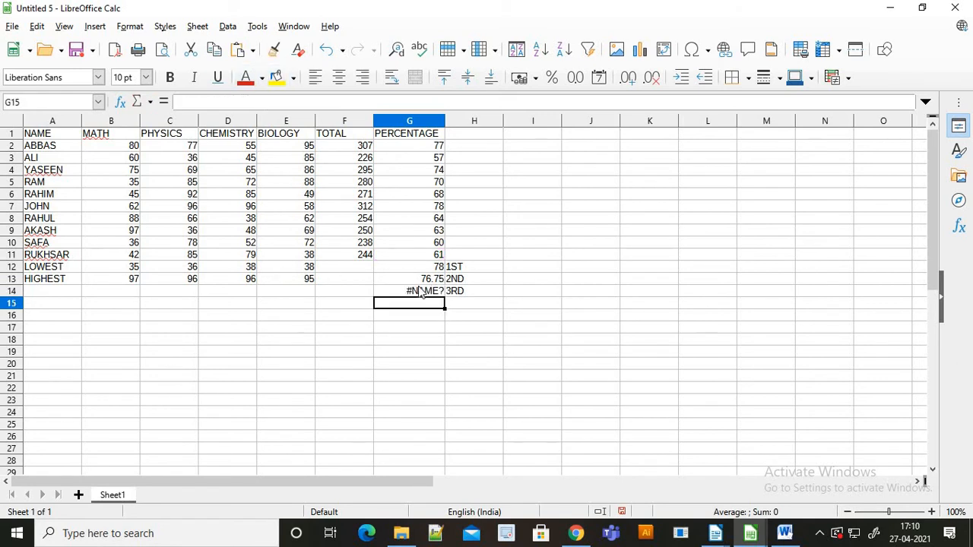
left_click(422, 293)
left_click(188, 101)
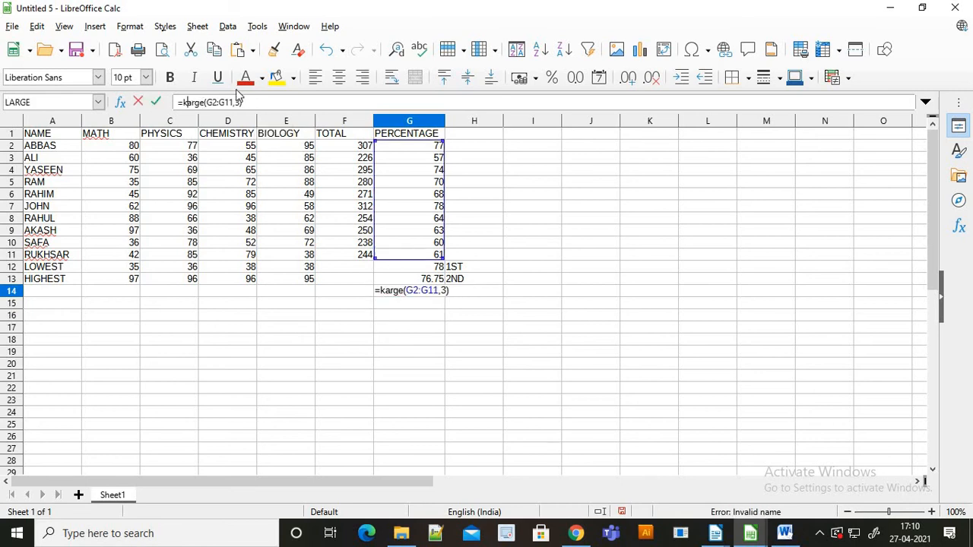
key("BackSpace")
type("l")
key("Return")
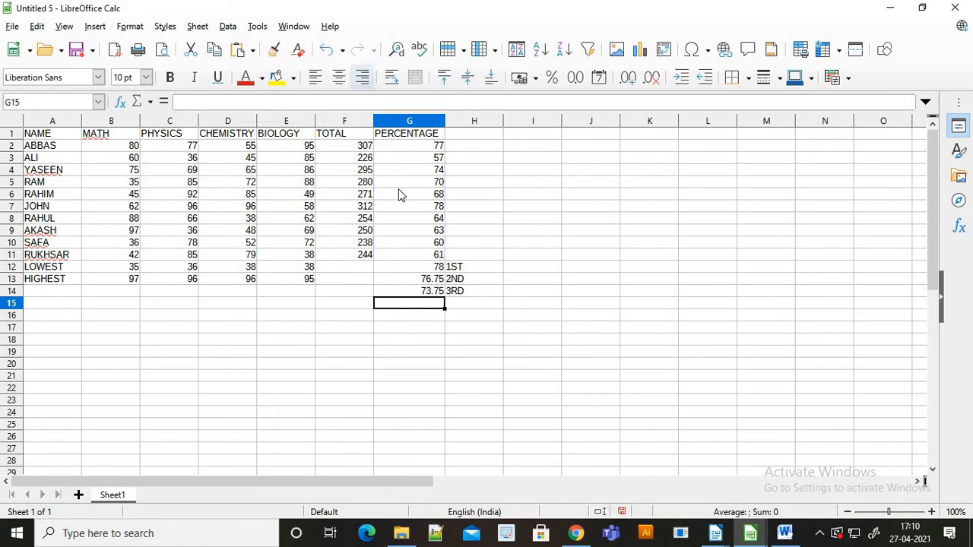
Reduce the second and third ranked percentages in G13:G14 to zero decimal places
key("Up")
key("Up")
key("Up")
left_click(426, 281)
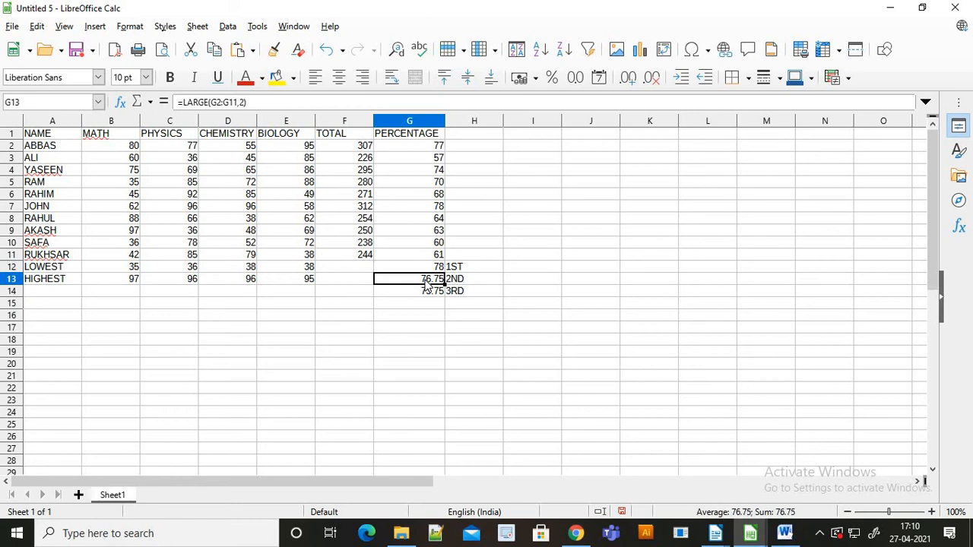
left_click_drag(426, 281, 430, 294)
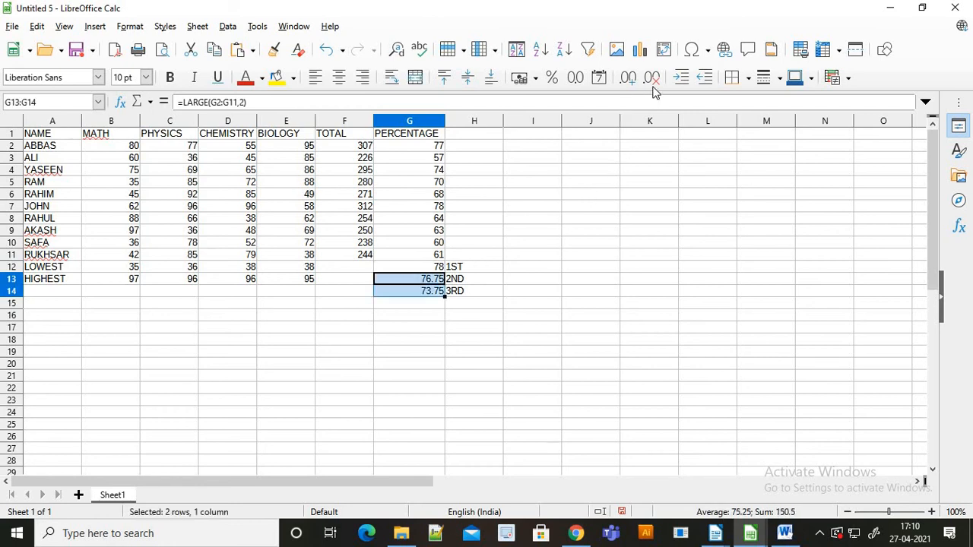
left_click(652, 78)
left_click(512, 315)
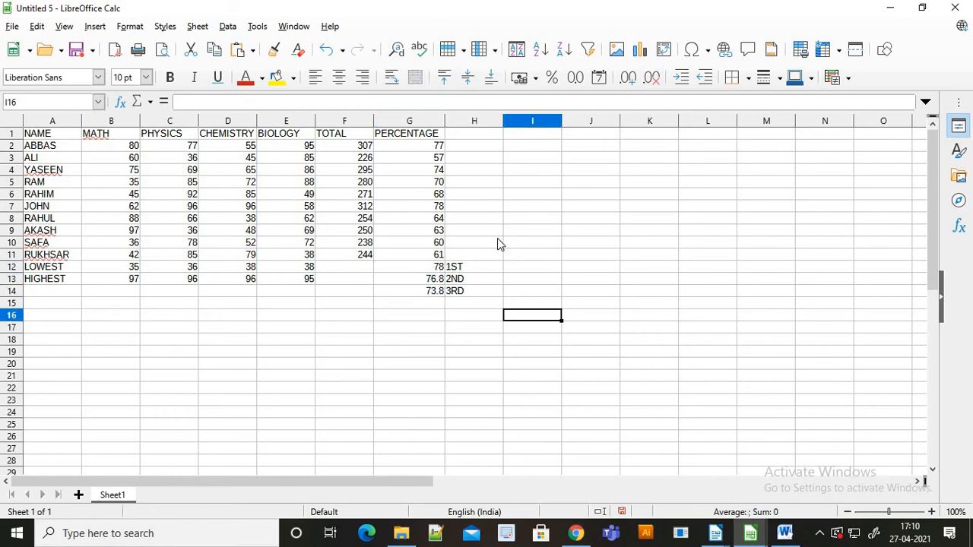
left_click_drag(428, 282, 431, 294)
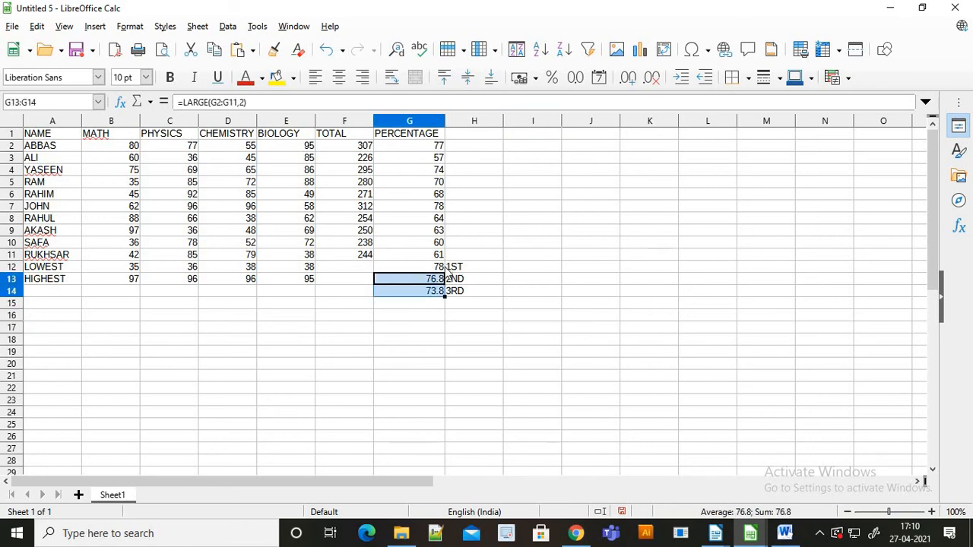
left_click(650, 81)
left_click(469, 330)
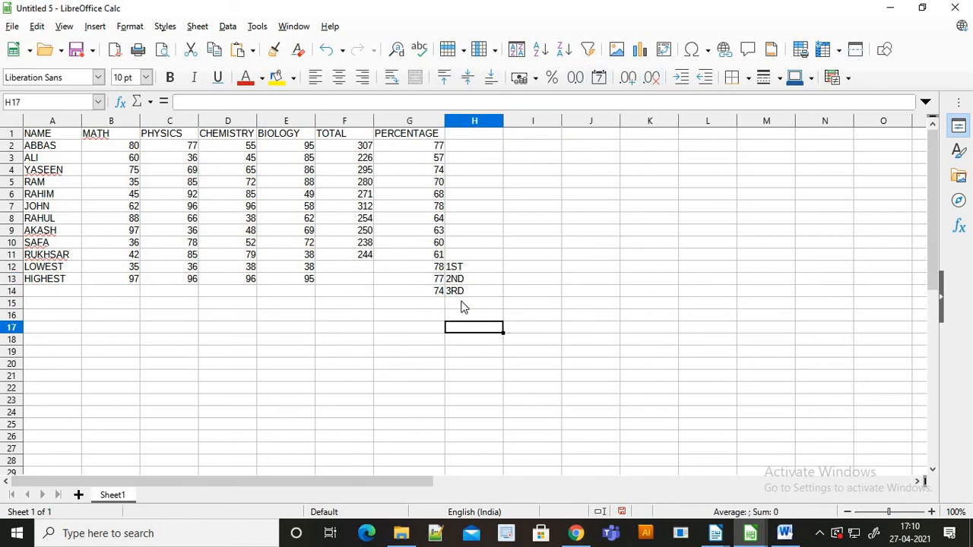
Switch to the Word document, highlight the bullet about the first three ranker students in turquoise, and select the chart bullet
key("alt+Tab")
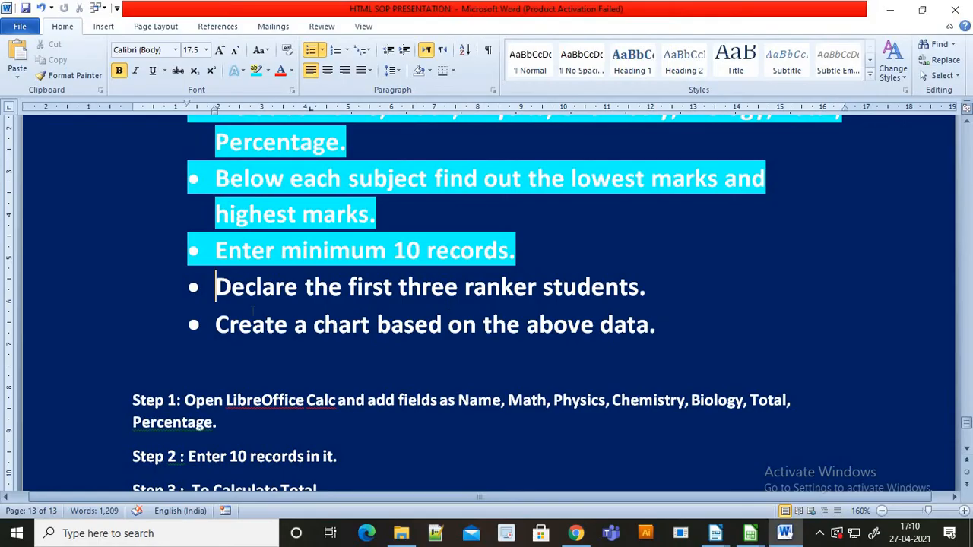
left_click_drag(217, 287, 645, 287)
left_click(256, 70)
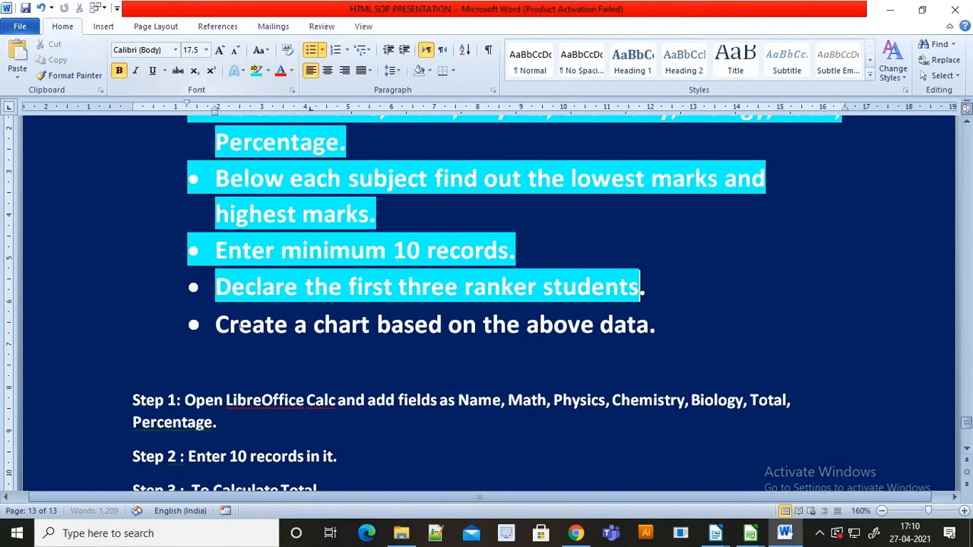
left_click_drag(217, 324, 706, 323)
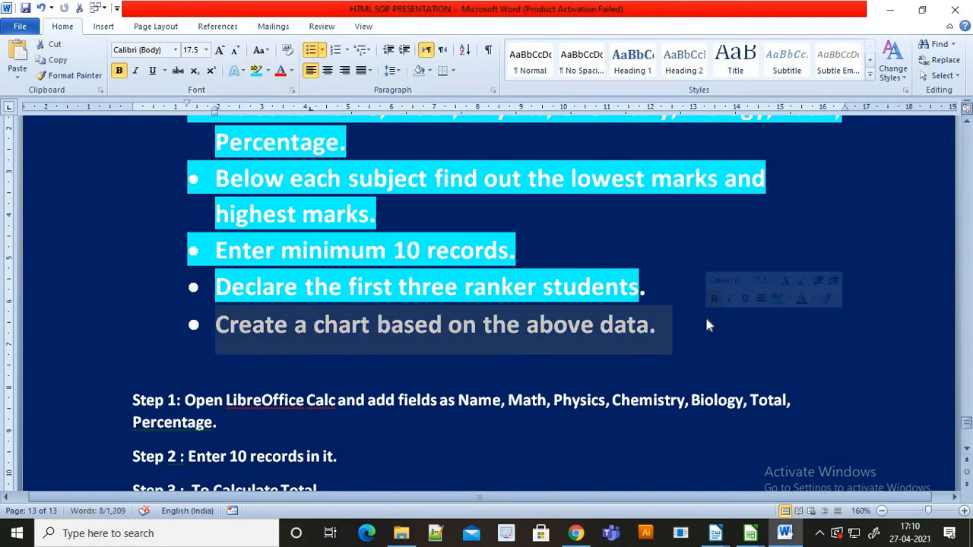
Return to LibreOffice Calc, insert a normal column chart from the student data in A1:G11, and shift its plot area right within the chart
key("alt+Tab")
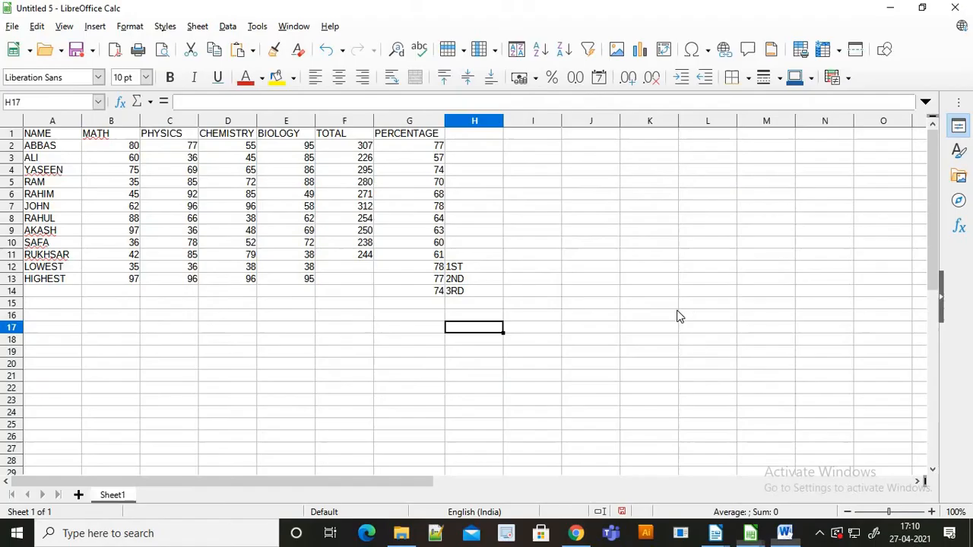
left_click(302, 219)
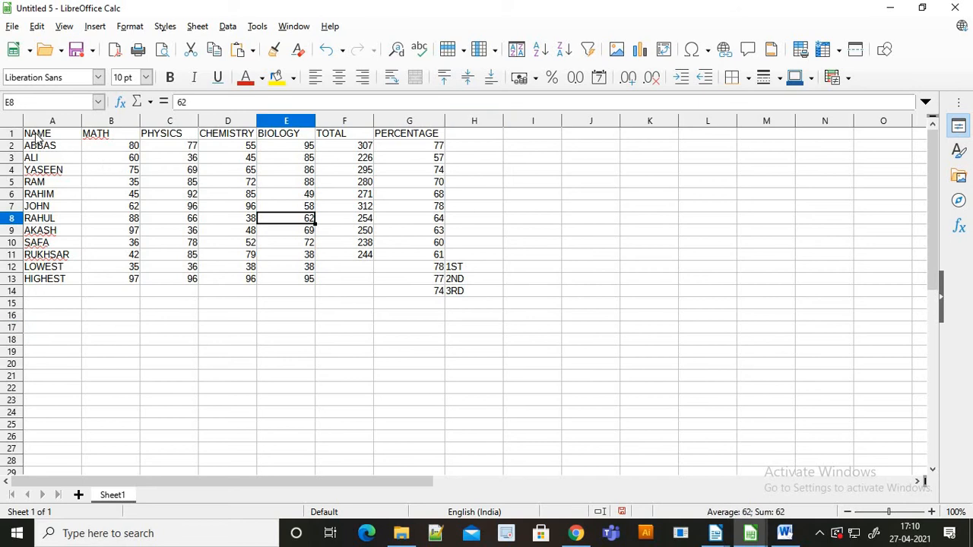
left_click_drag(36, 136, 439, 264)
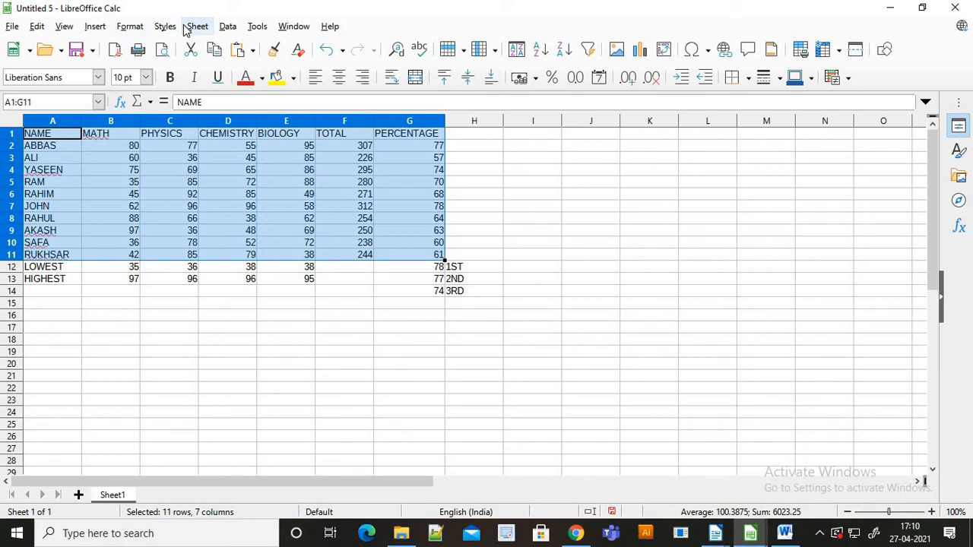
left_click(93, 26)
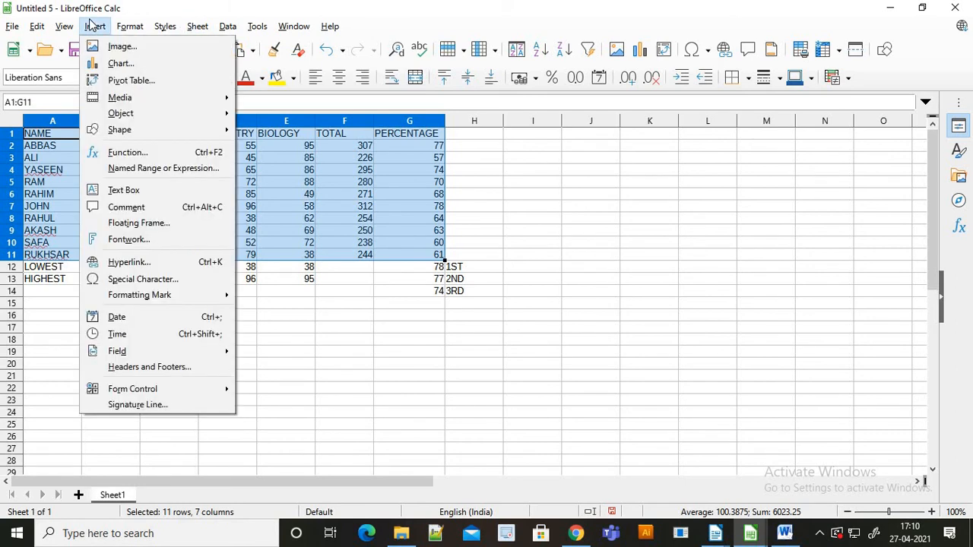
left_click(117, 66)
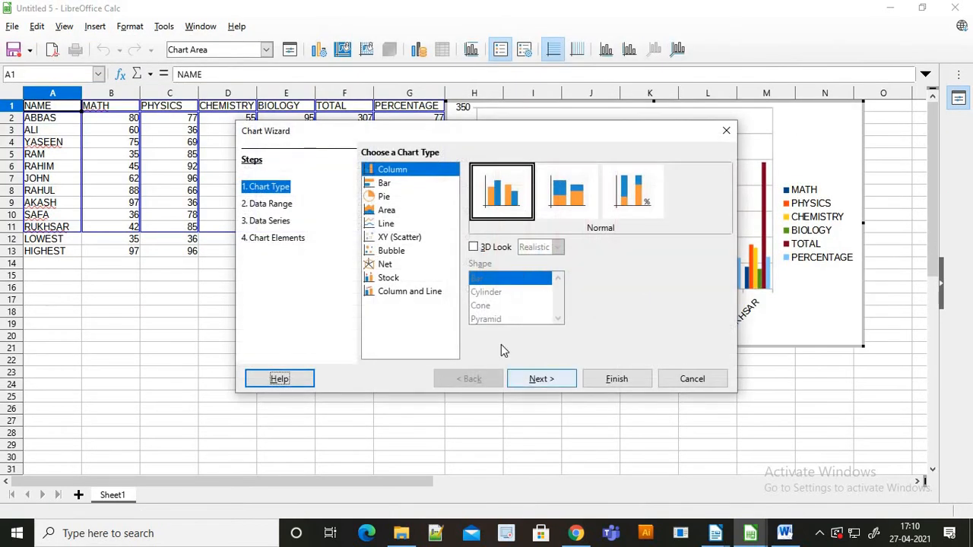
left_click(540, 379)
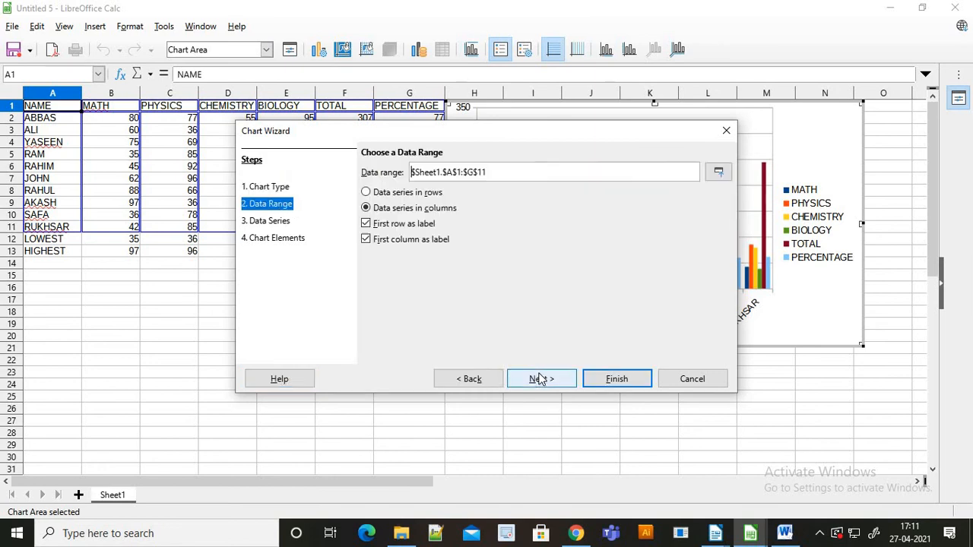
left_click(593, 379)
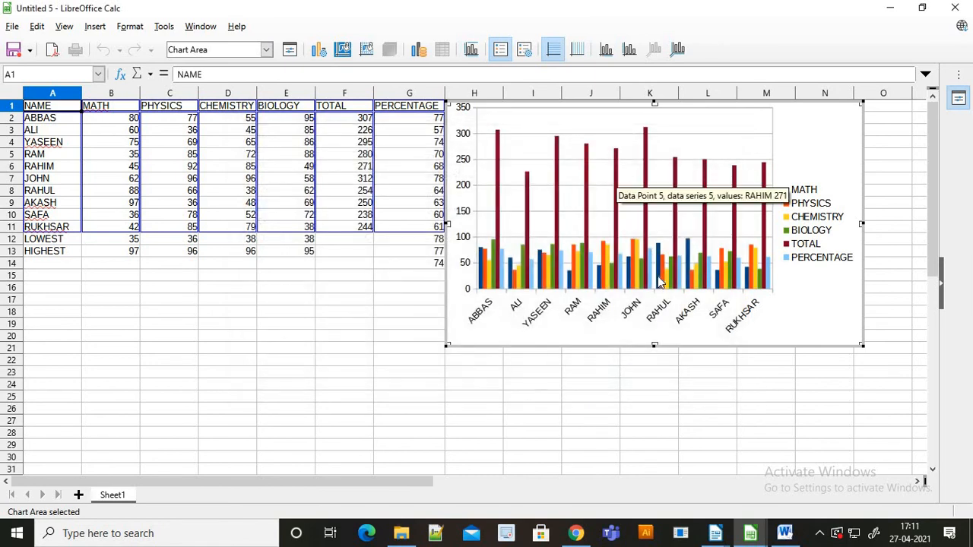
left_click_drag(506, 120, 580, 133)
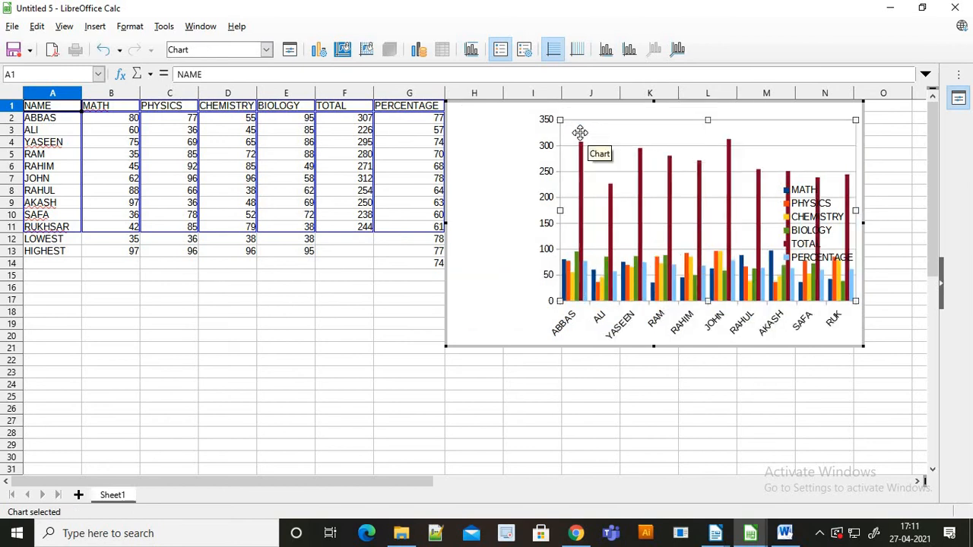
Switch to the Word document, read through instruction Steps 1 to 3, and compare them with the mark list in Calc
left_click(785, 533)
scroll(348, 334, "down", 5)
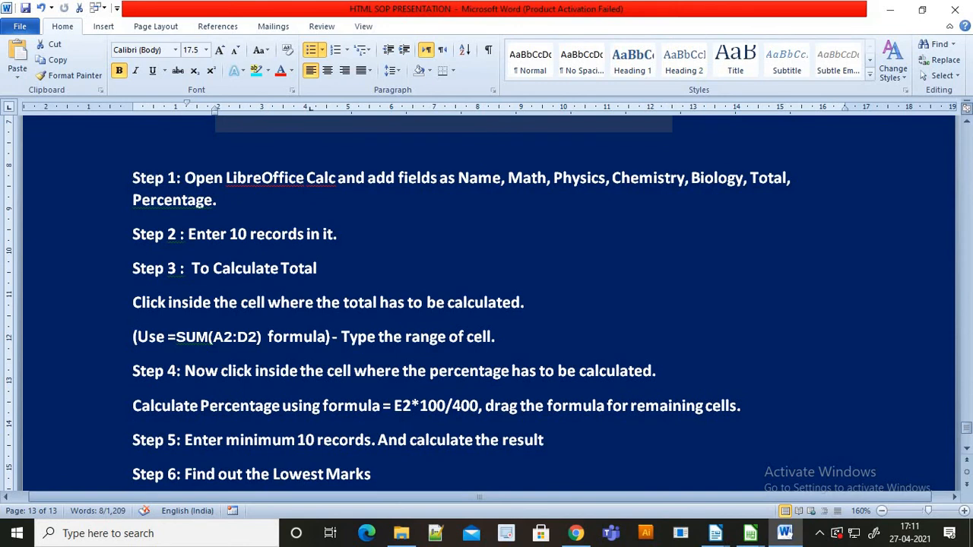
left_click_drag(134, 178, 248, 204)
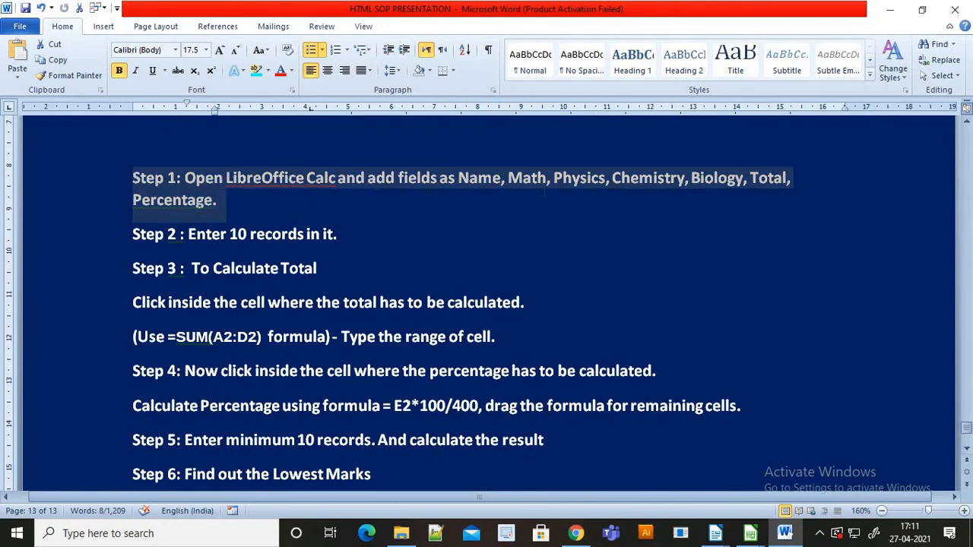
left_click_drag(521, 205, 433, 270)
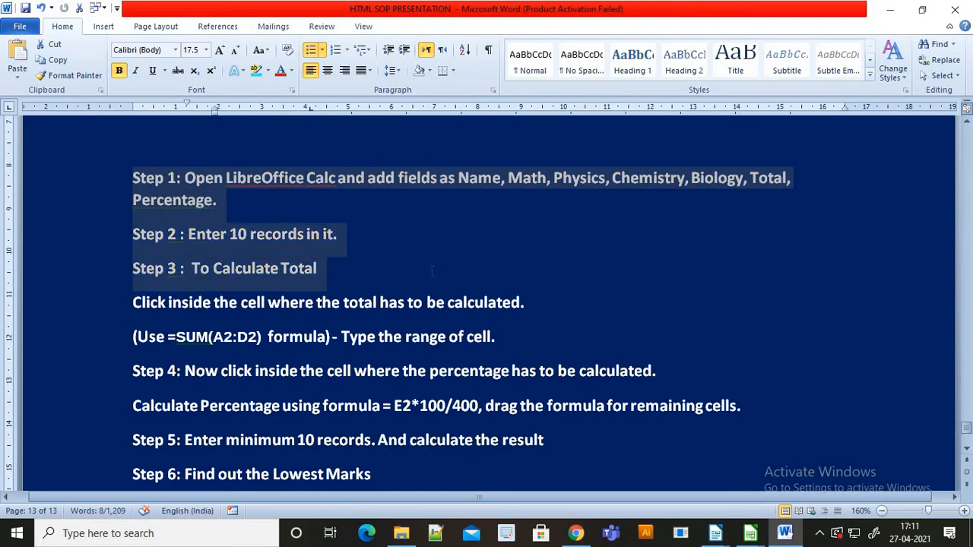
left_click_drag(423, 298, 536, 340)
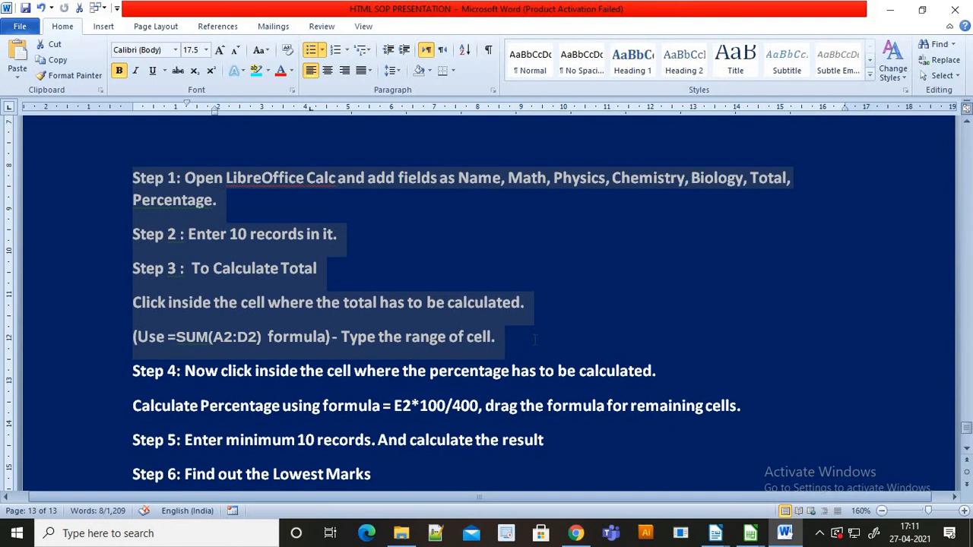
left_click_drag(535, 340, 536, 340)
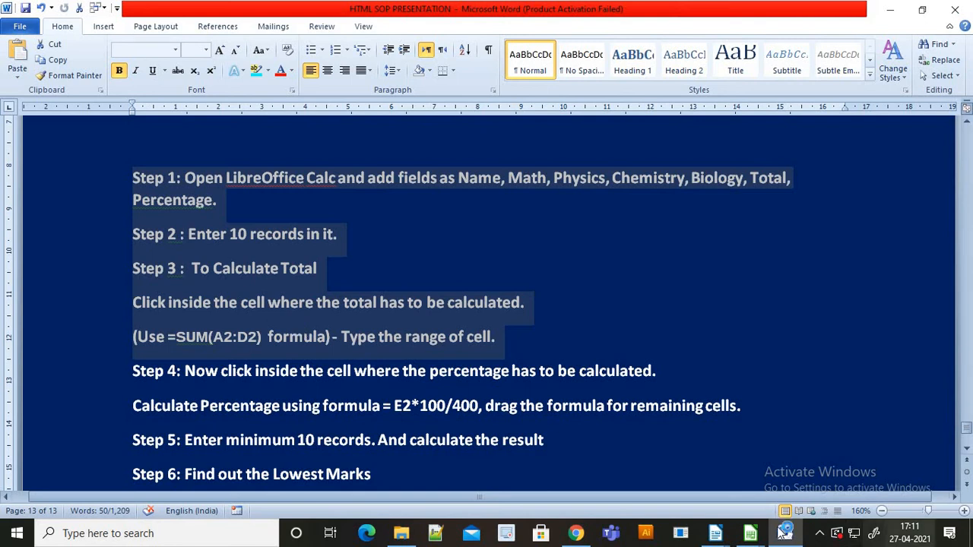
left_click(749, 533)
left_click(810, 505)
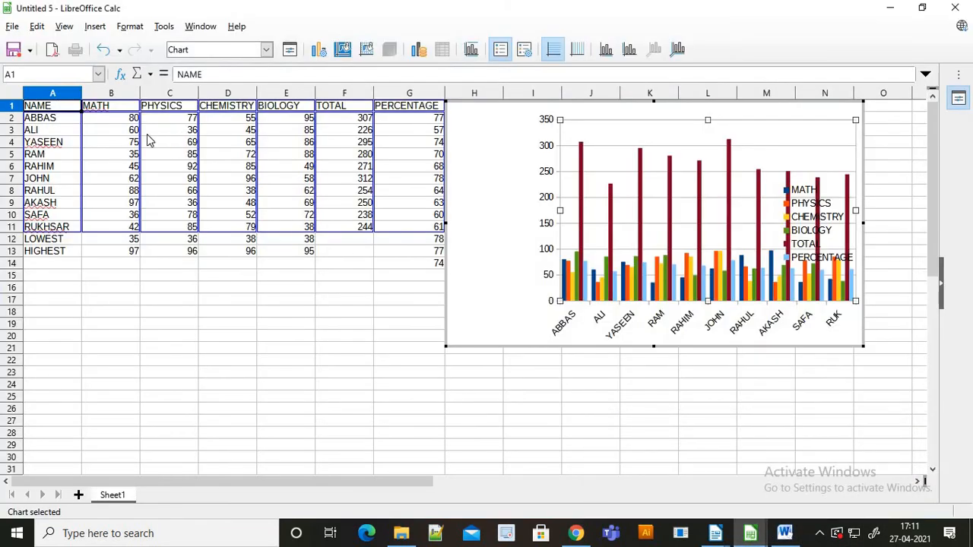
key("alt+Tab")
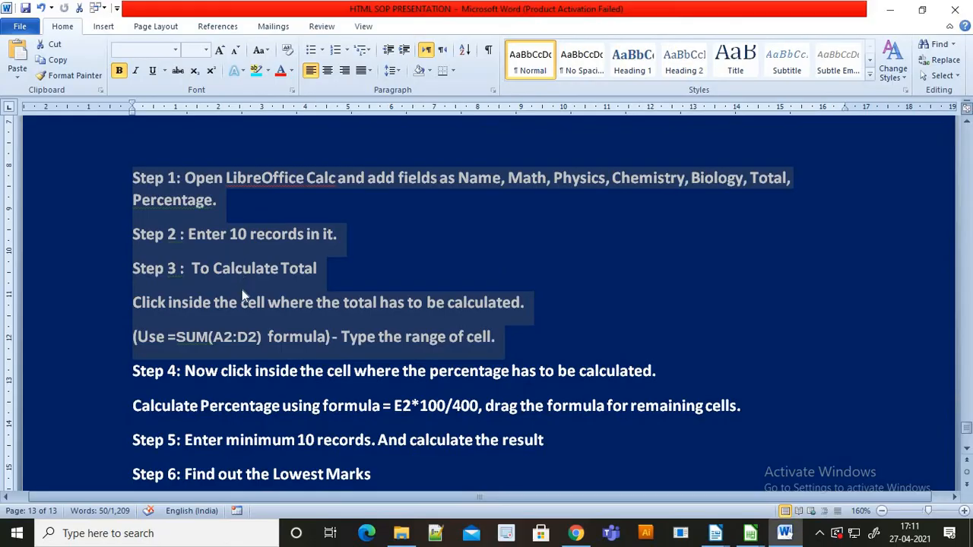
Change the SUM range under Step 3 to B2:B11 and highlight Steps 1 to 3 in turquoise
left_click(224, 337)
key("BackSpace")
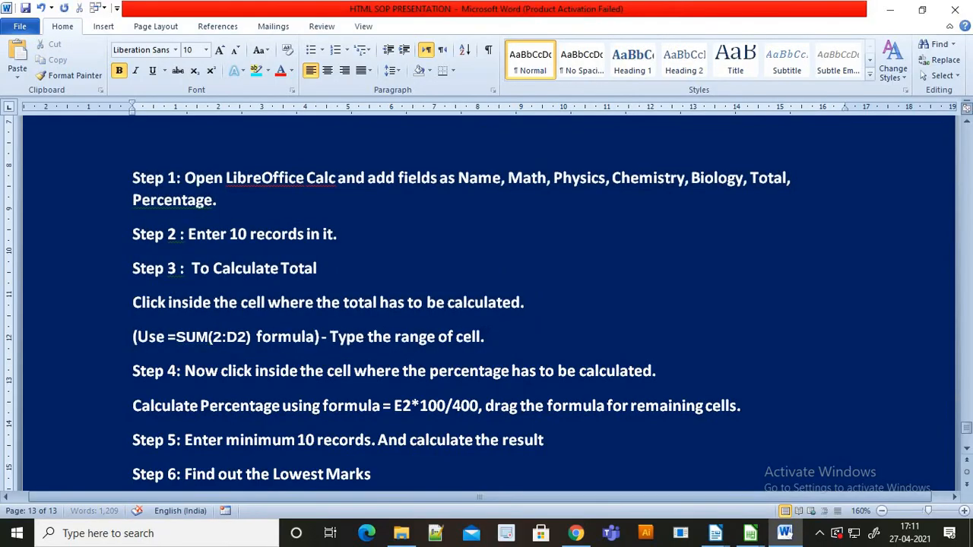
type("B")
left_click(249, 337)
key("BackSpace")
type("B")
left_click(262, 337)
key("BackSpace")
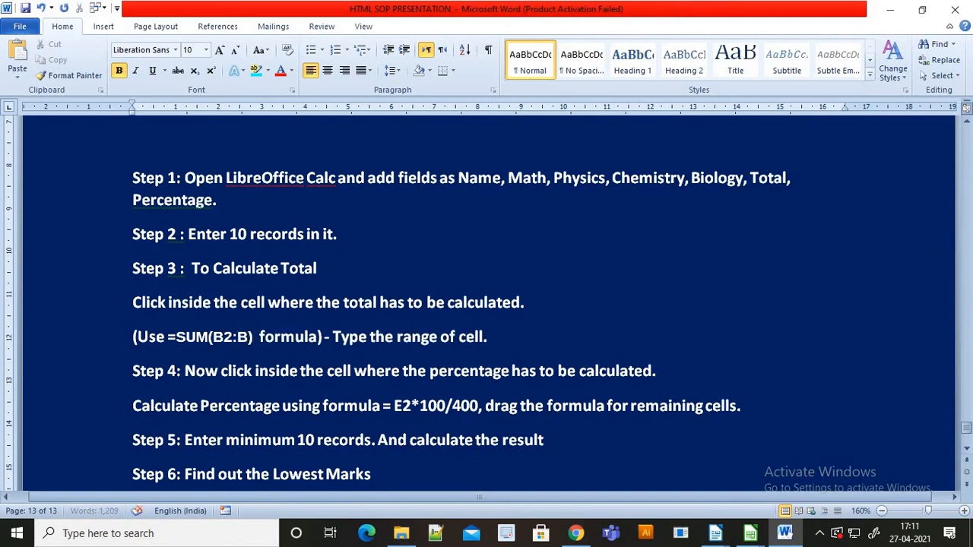
type("11")
left_click_drag(521, 349, 196, 90)
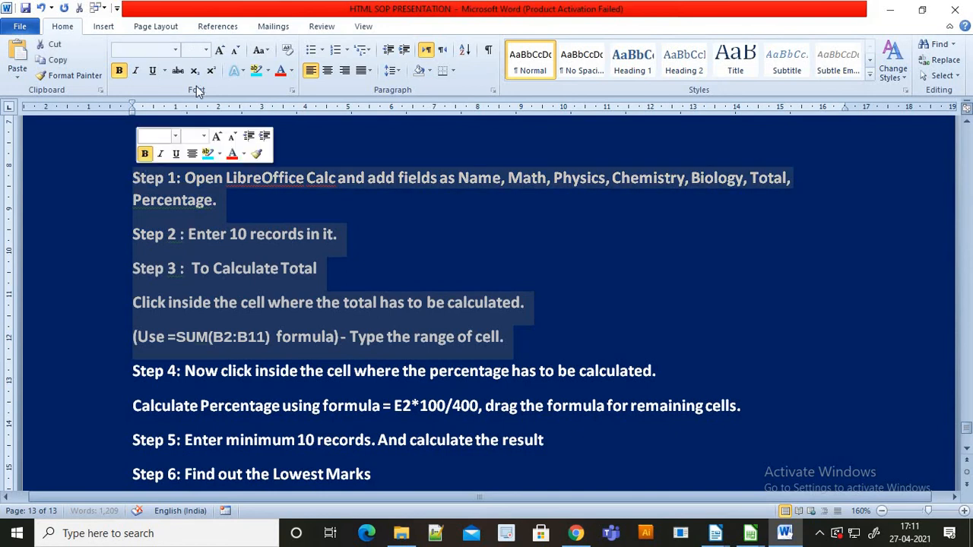
left_click(256, 70)
Check the mark list in Calc, return to Word, and change the cell reference in Step 4's percentage formula to G2
scroll(487, 304, "down", 1)
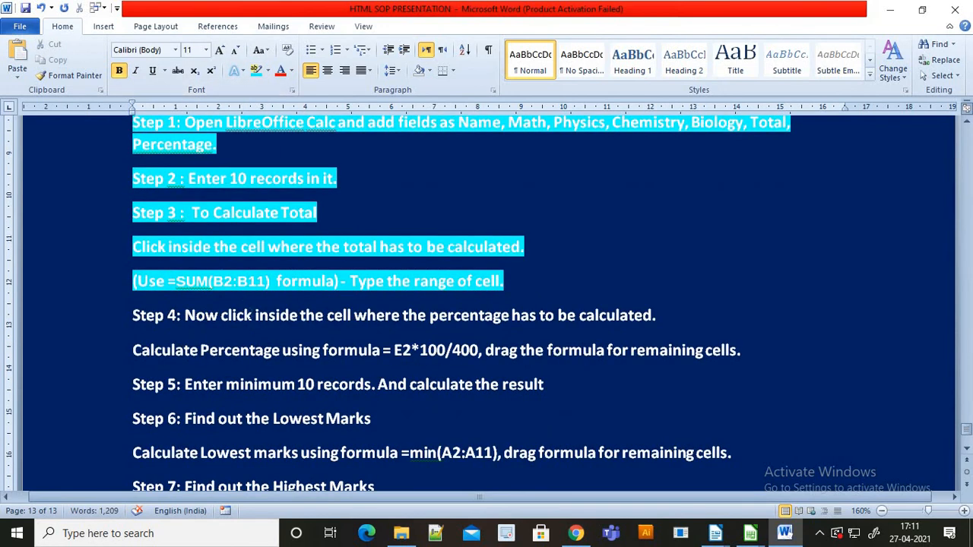
scroll(598, 333, "down", 1)
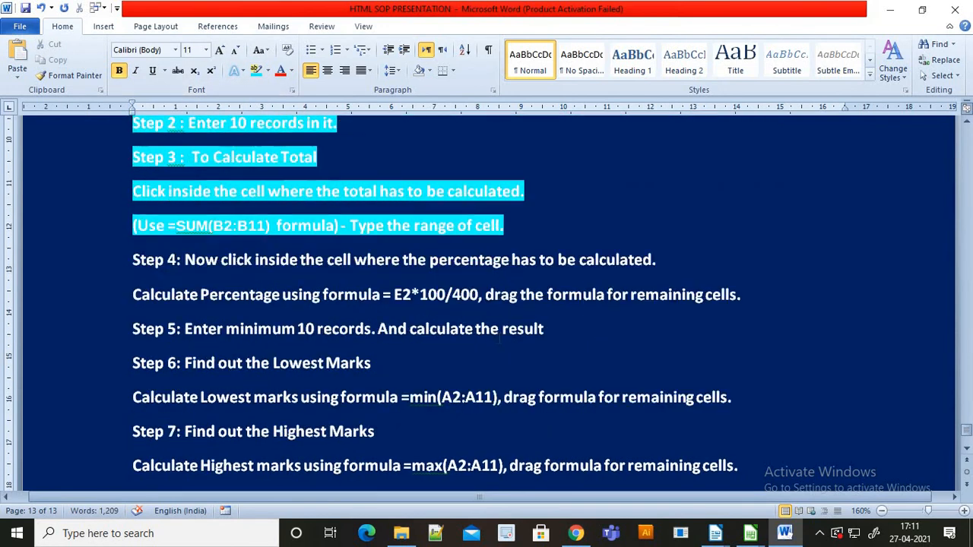
key("alt")
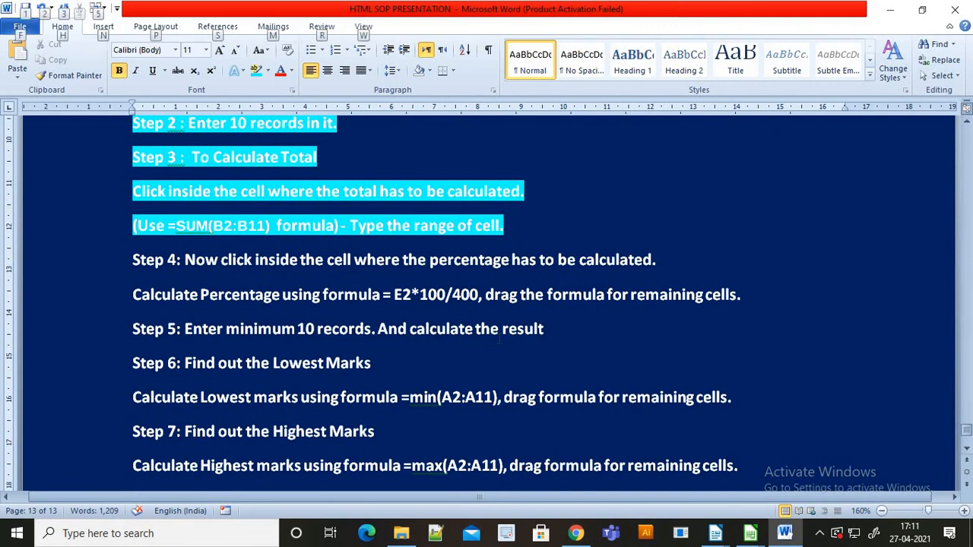
key("alt+Tab")
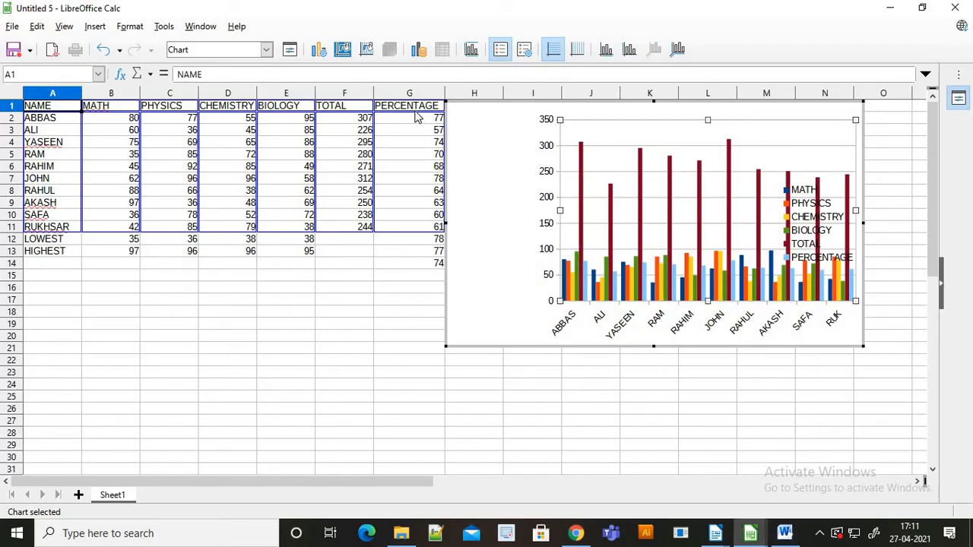
key("alt+Tab")
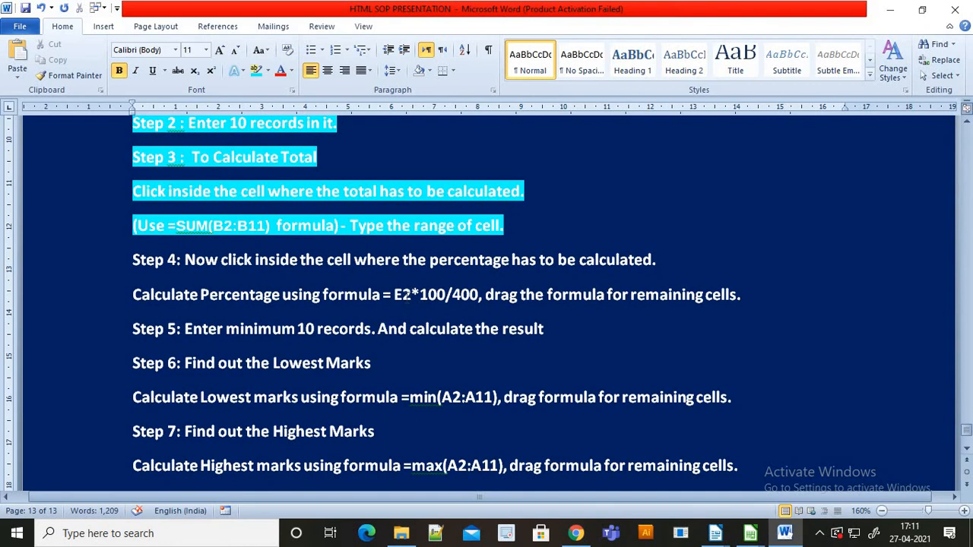
key("BackSpace")
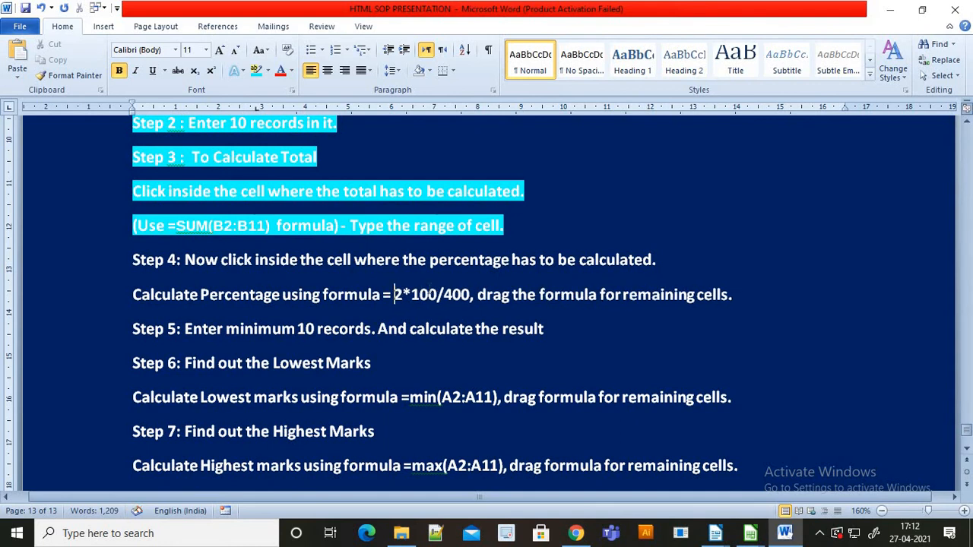
type("G")
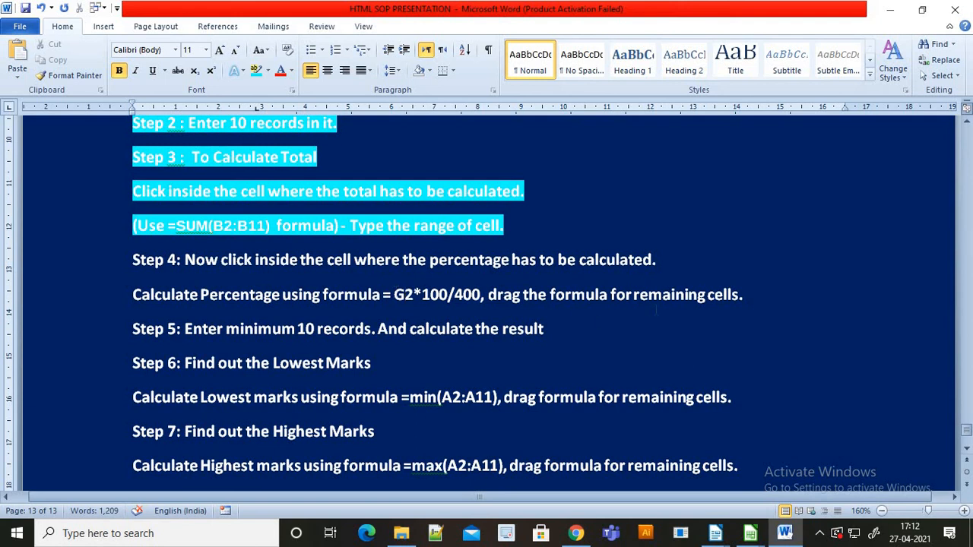
Highlight Steps 4 and 5, including the percentage formula line, in turquoise
left_click_drag(544, 329, 132, 260)
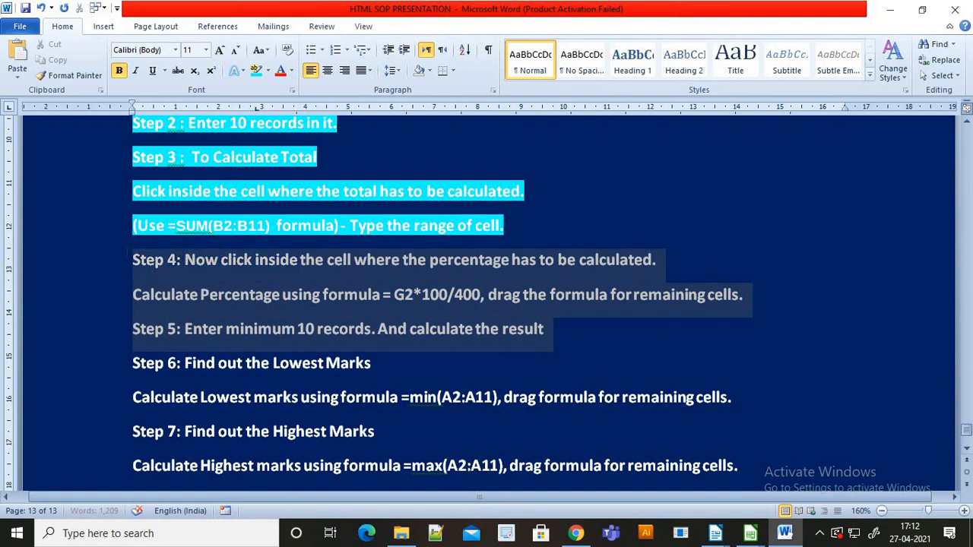
left_click(256, 70)
key("Left")
Check the marks columns in Calc, return to Word, and change the range in Step 7's max formula to B2:B11
scroll(437, 304, "down", 2)
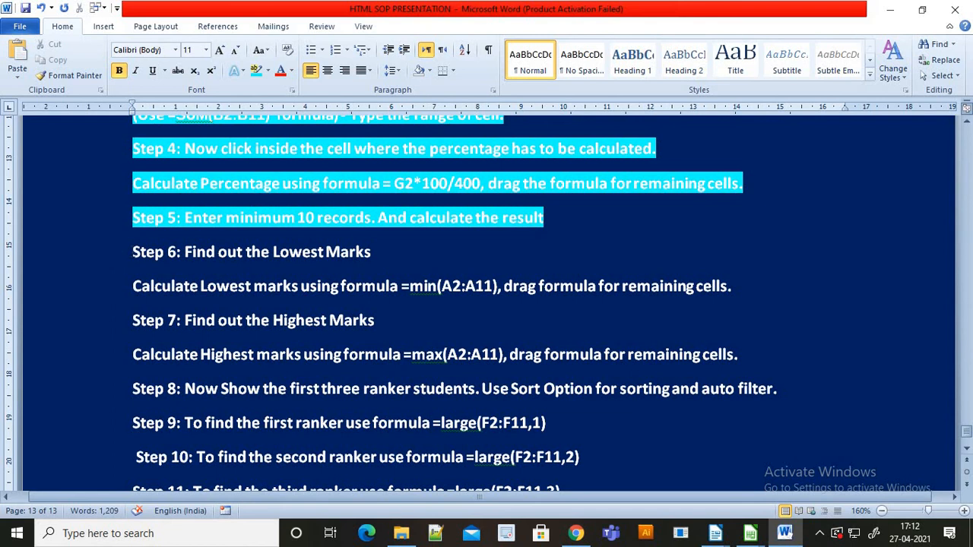
left_click_drag(133, 255, 280, 284)
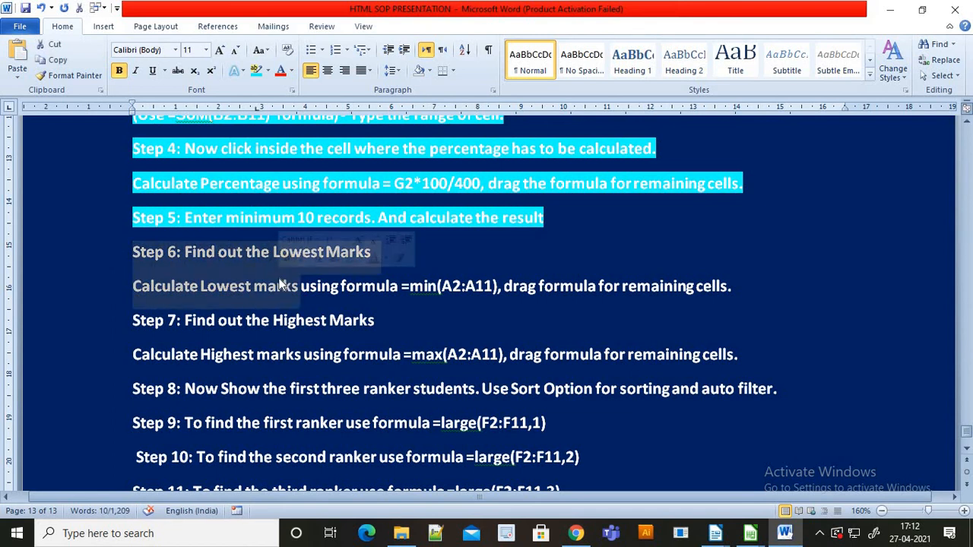
key("alt+Tab")
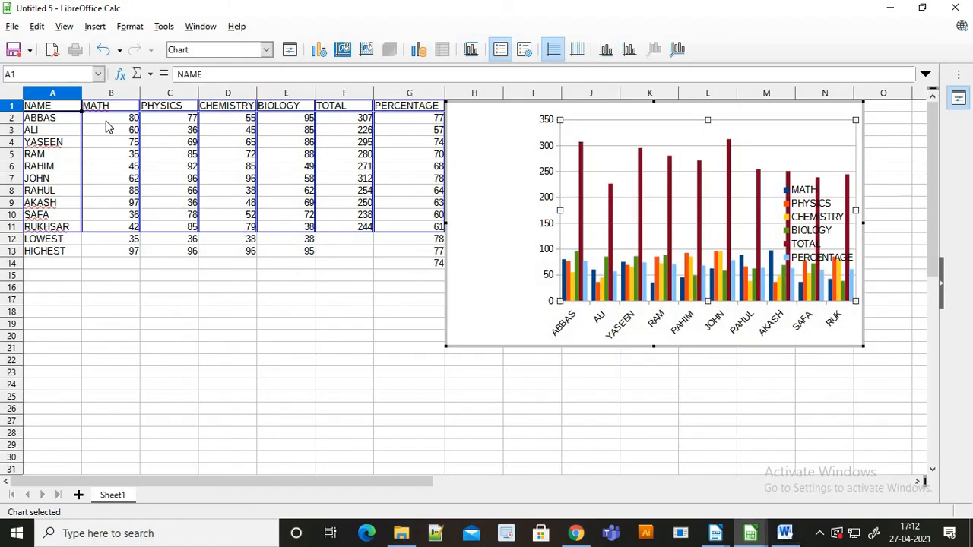
key("alt+Tab")
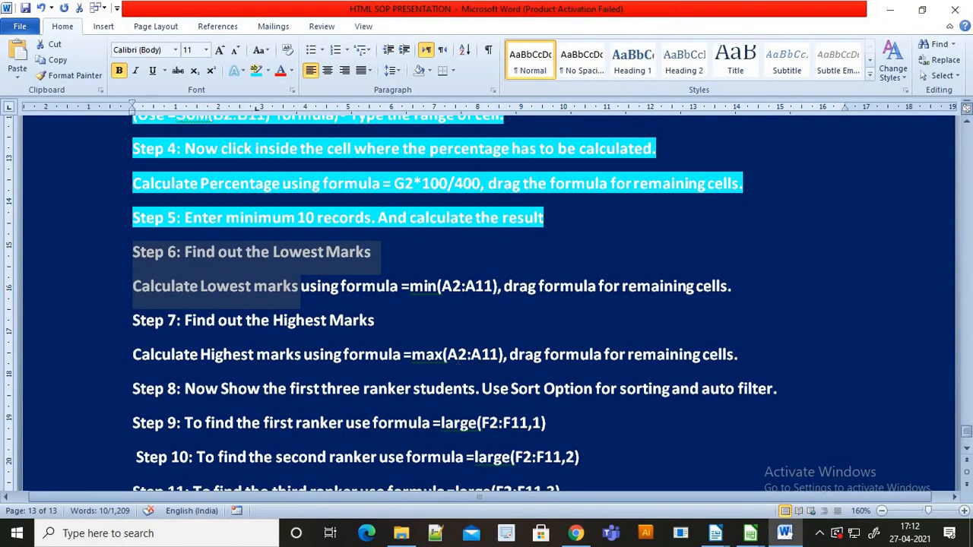
left_click(459, 354)
key("BackSpace")
type("B")
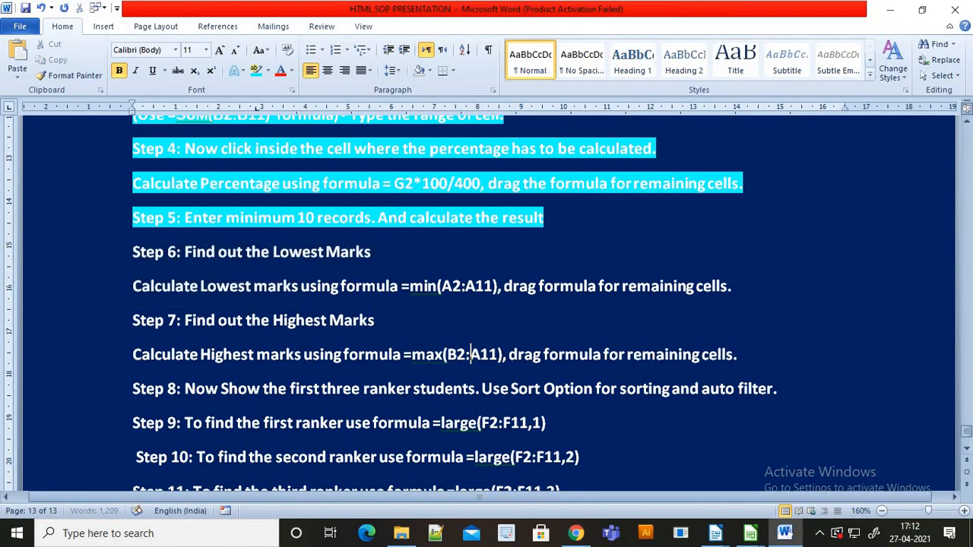
key("Right")
key("BackSpace")
type("B")
Change the range in Step 6's min formula to B2:B11
key("Up")
key("Up")
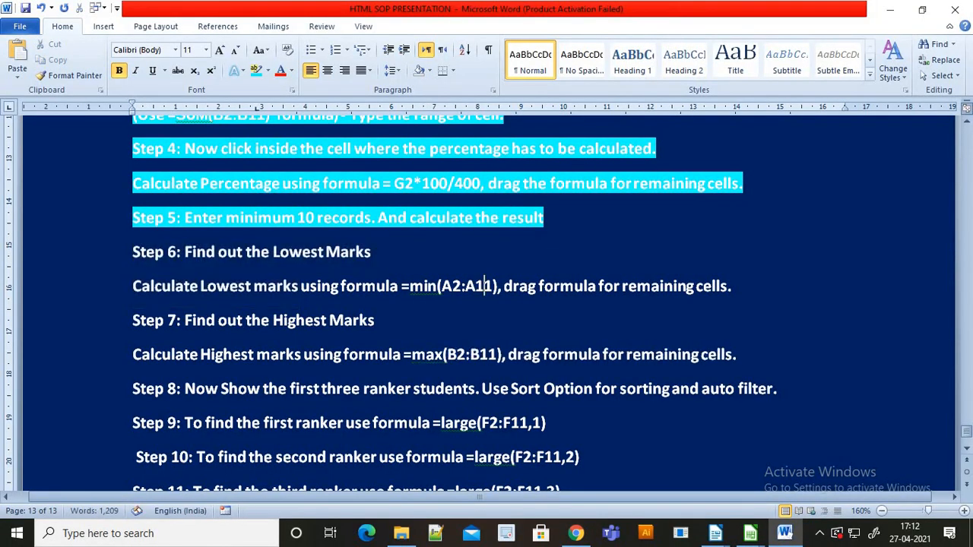
key("Left")
key("Left")
key("Left")
key("BackSpace")
type("B")
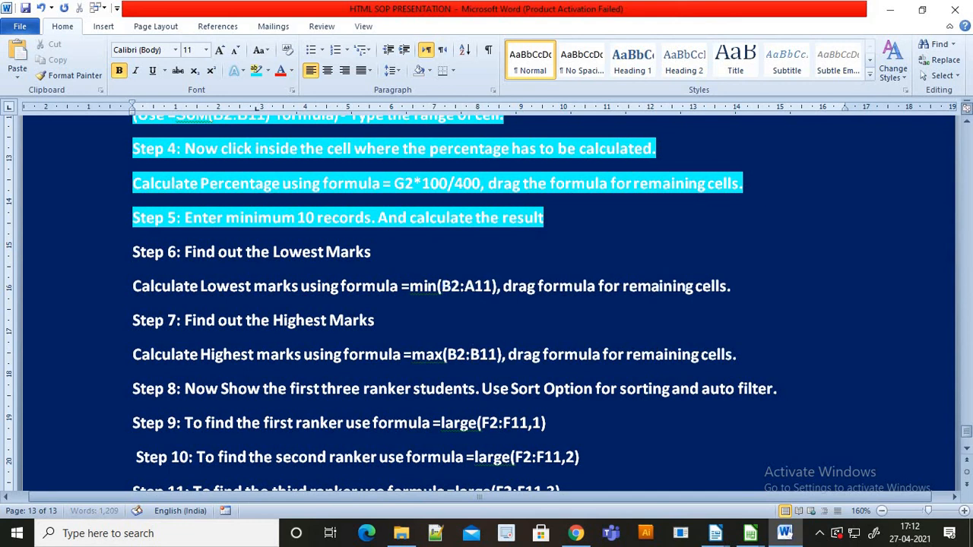
key("Right")
key("BackSpace")
type("B")
Highlight Steps 6 and 7, including their lowest and highest marks formulas, in turquoise
key("Down")
key("Down")
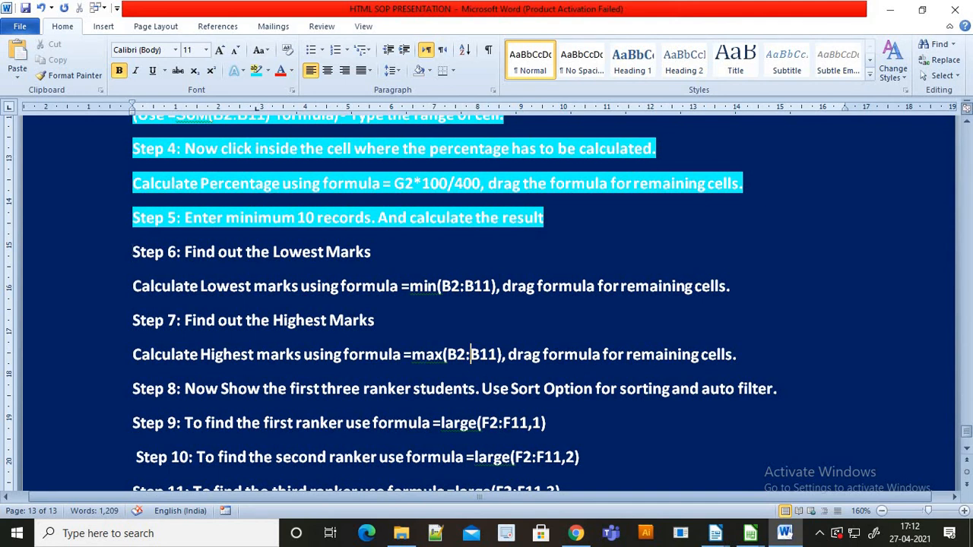
left_click_drag(132, 251, 465, 354)
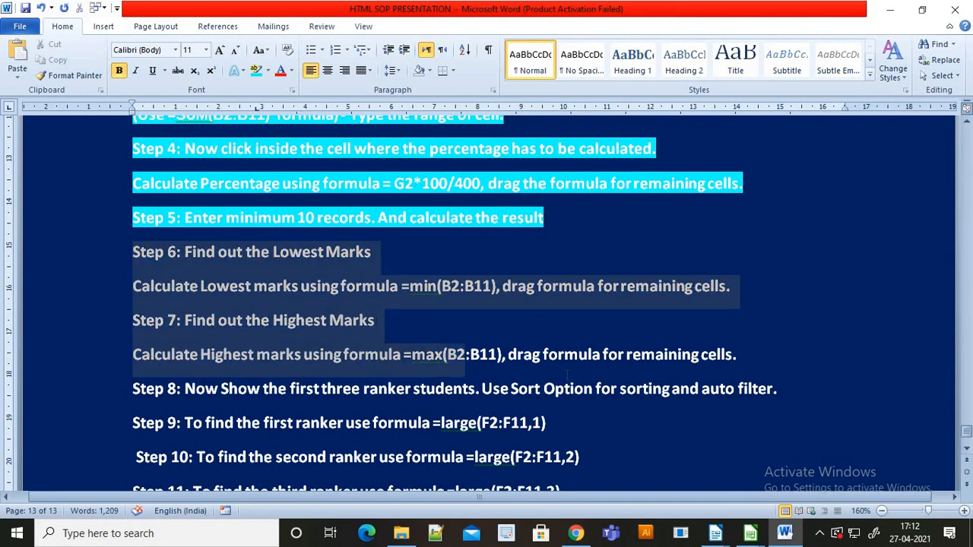
left_click_drag(568, 373, 748, 373)
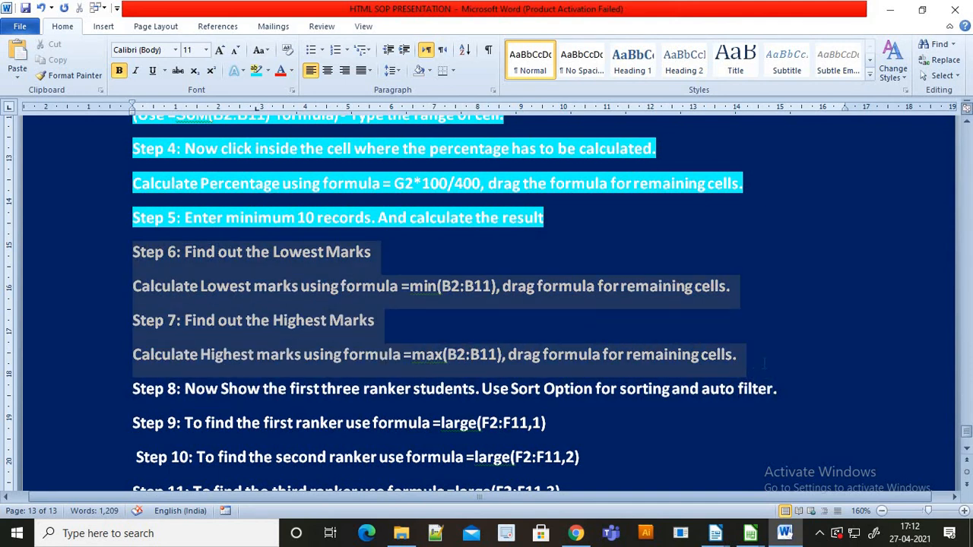
left_click(256, 70)
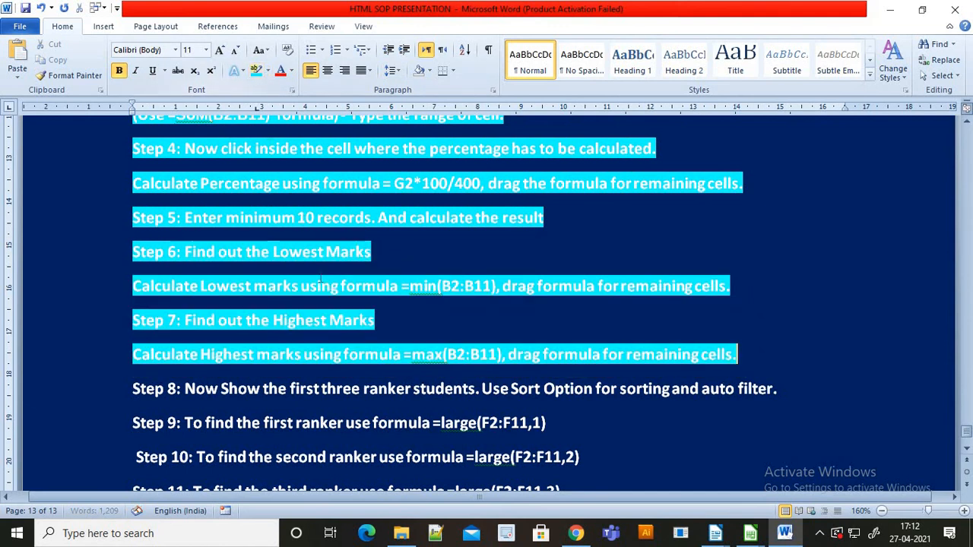
Change the first-ranker formula in Step 9 to =large(G2:G11,1)
scroll(319, 280, "down", 3)
scroll(357, 281, "down", 2)
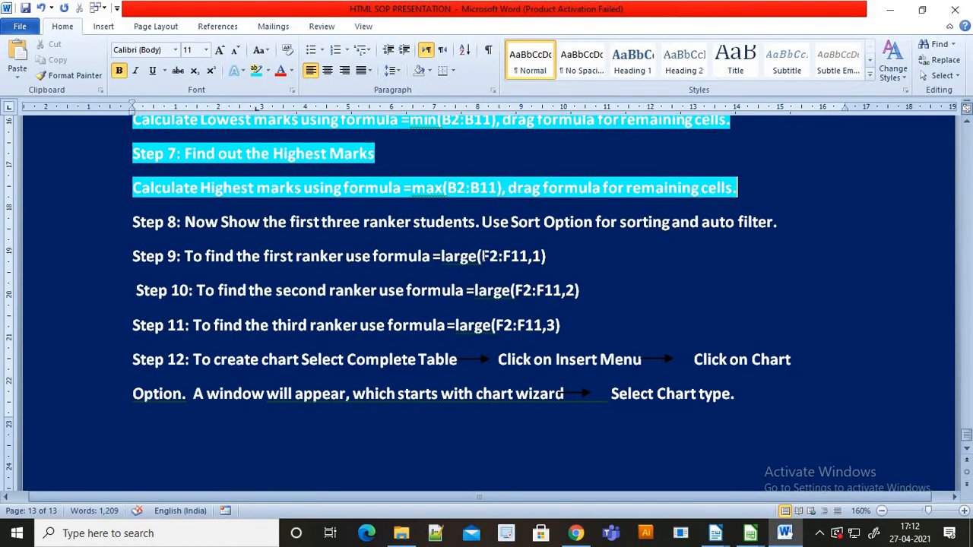
left_click(482, 256)
key("Delete")
type("G")
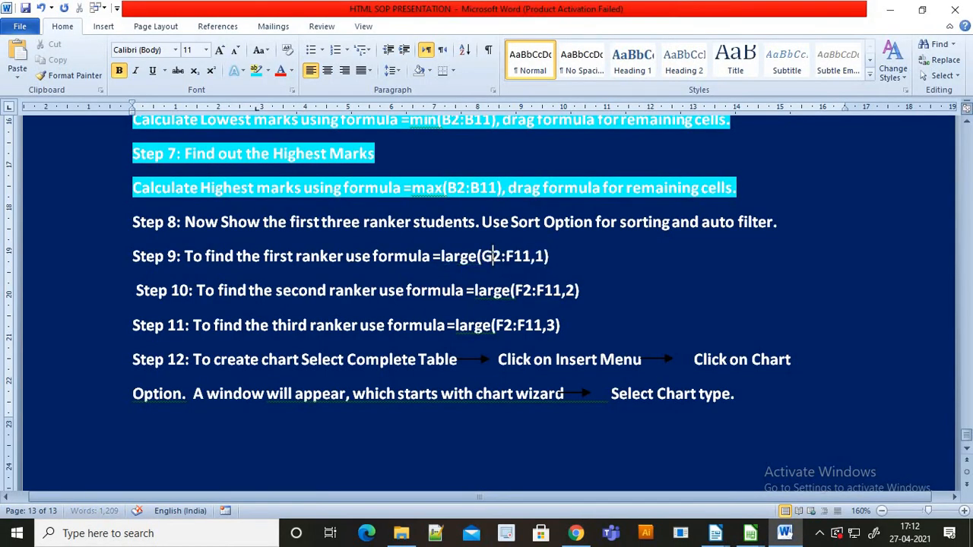
key("Delete")
type("G")
Change the second-ranker formula in Step 10 to =large(G2:G11,2)
key("Down")
key("Delete")
type("G")
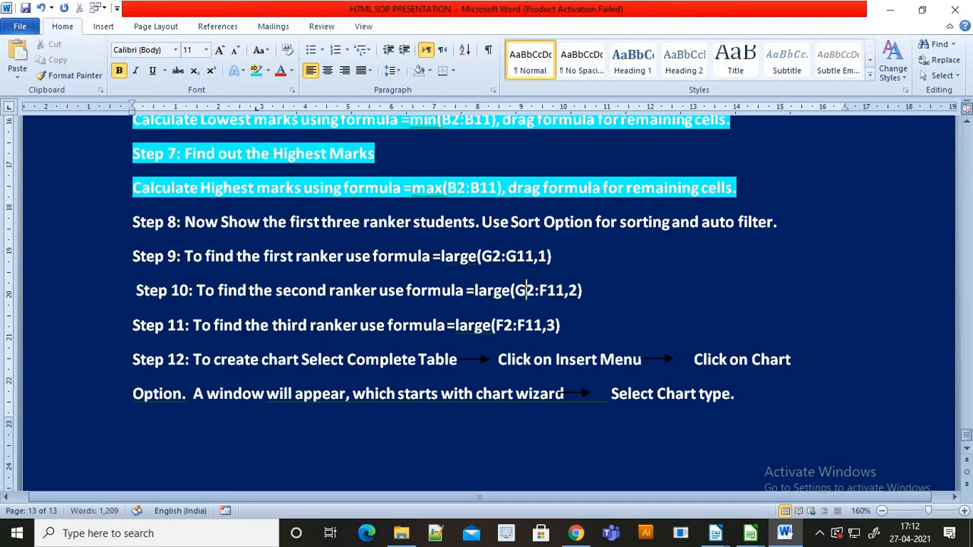
key("Right")
key("Right")
key("Delete")
type("G")
Change the third-ranker formula in Step 11 to =large(G2:G11,3)
key("Down")
key("Left")
key("Left")
key("Left")
key("Left")
key("Left")
key("Left")
key("Left")
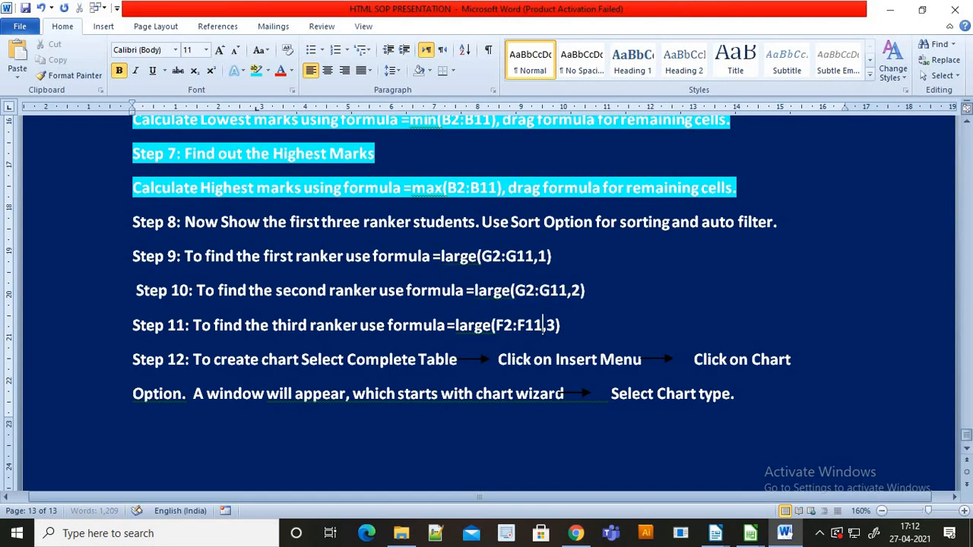
key("Delete")
type("G")
key("Right")
key("Right")
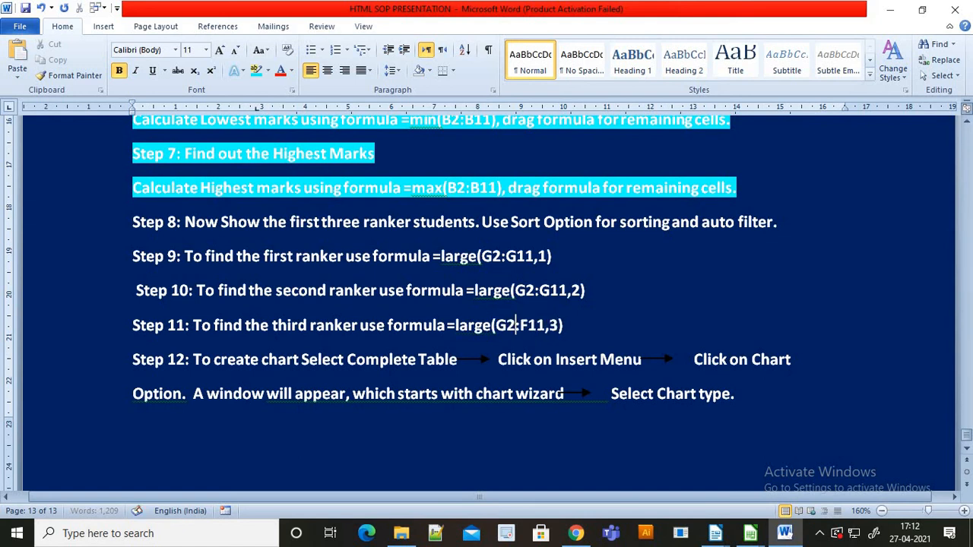
key("Delete")
type("G")
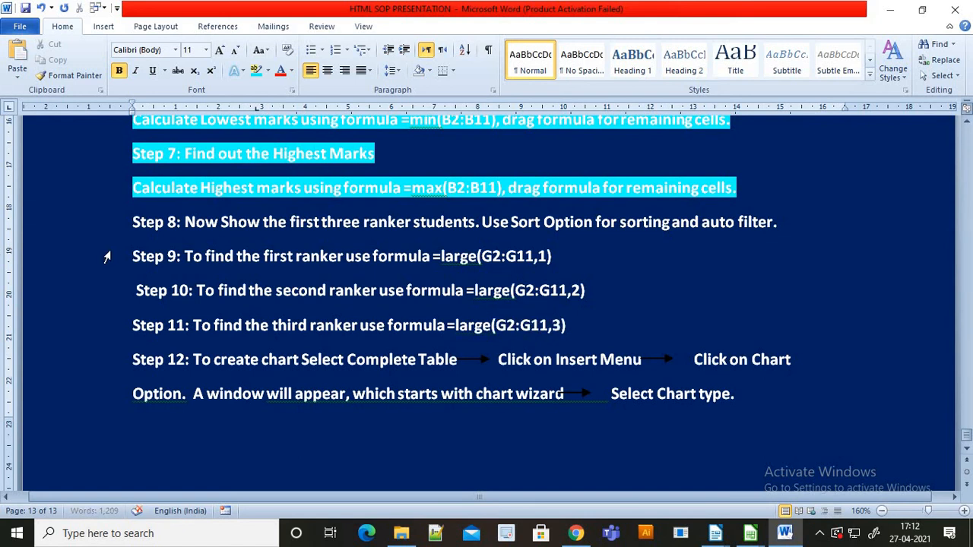
Highlight Steps 8 through 12, including the chart creation instructions, in turquoise and switch to the student marks spreadsheet in LibreOffice Calc
left_click_drag(141, 222, 593, 340)
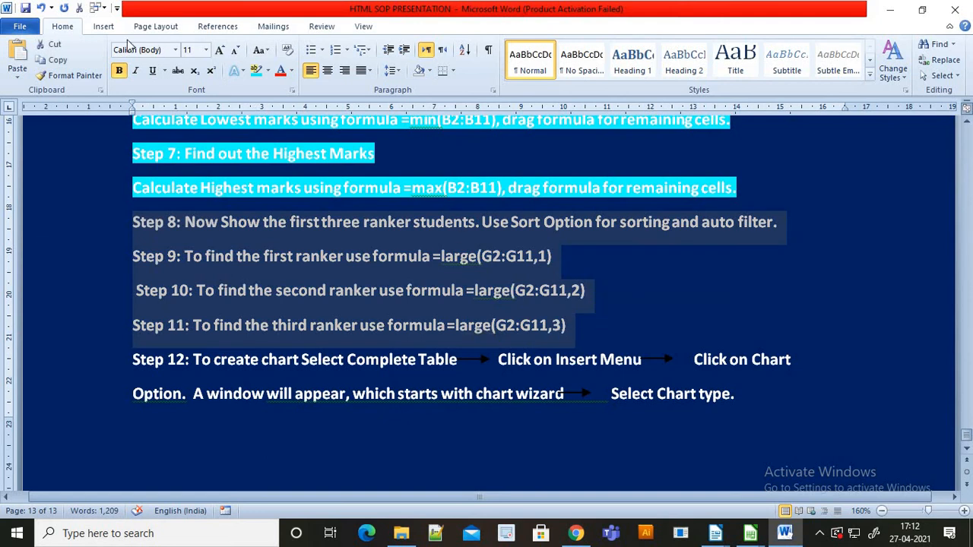
left_click(257, 70)
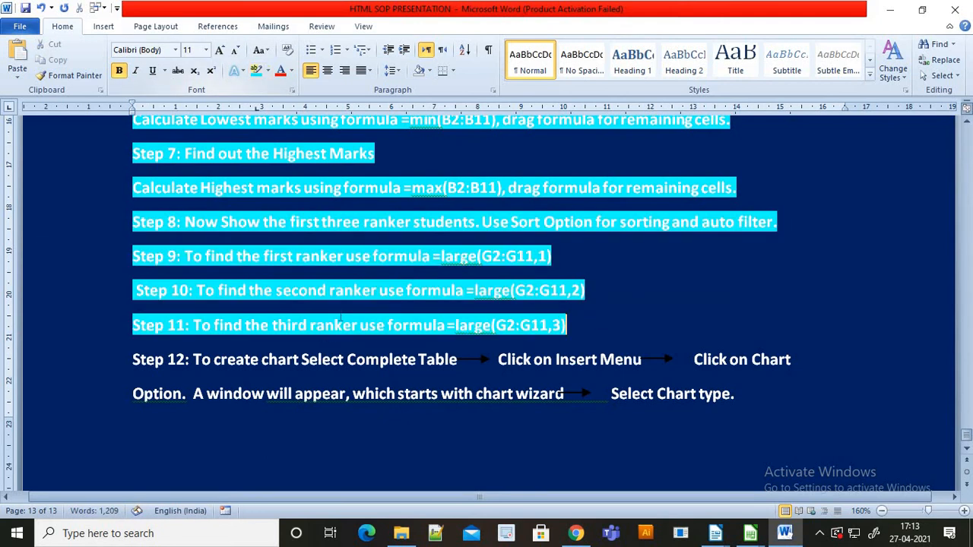
scroll(456, 305, "down", 1)
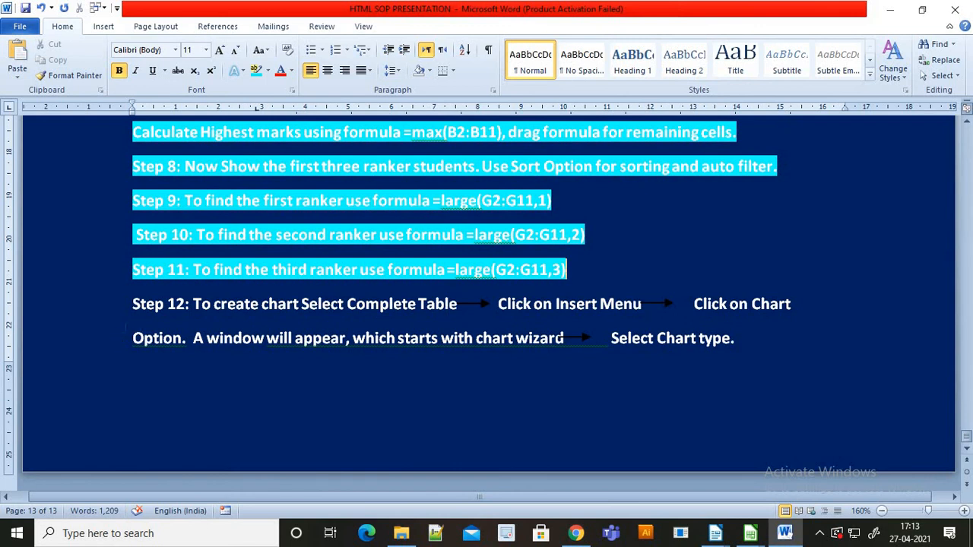
left_click_drag(132, 303, 764, 346)
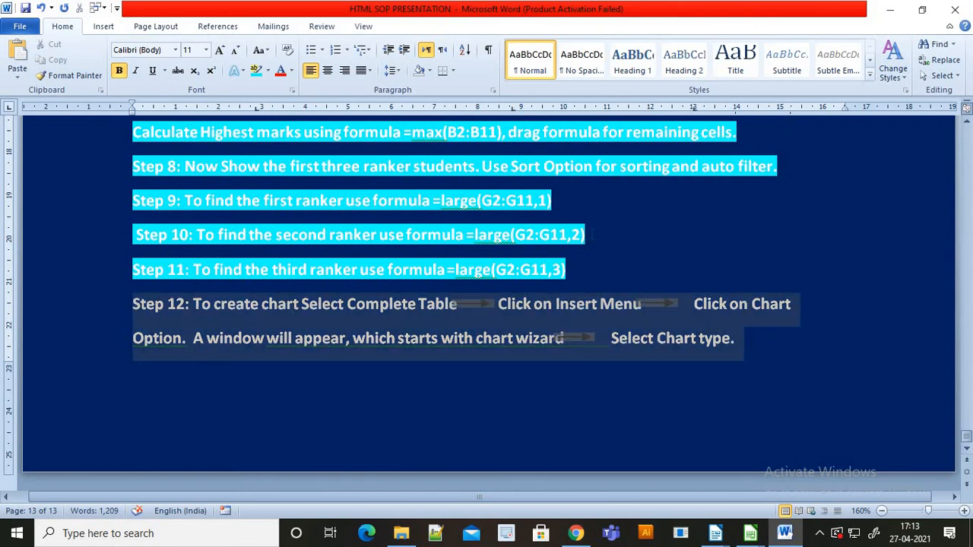
left_click(257, 70)
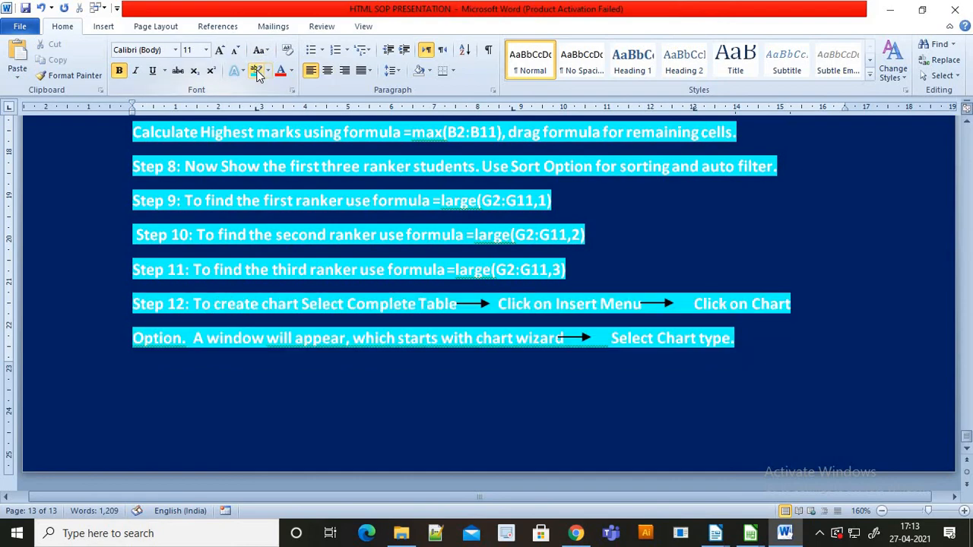
key("alt+Tab")
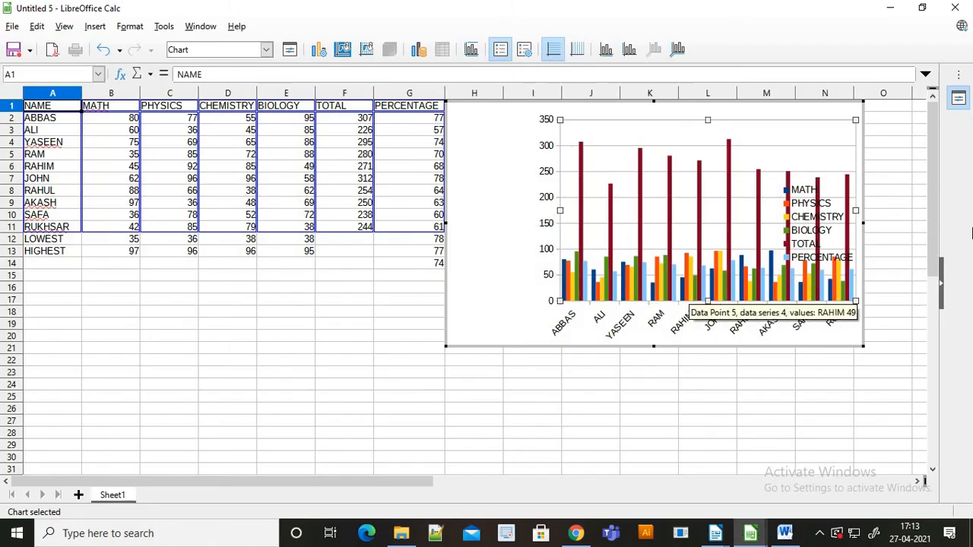